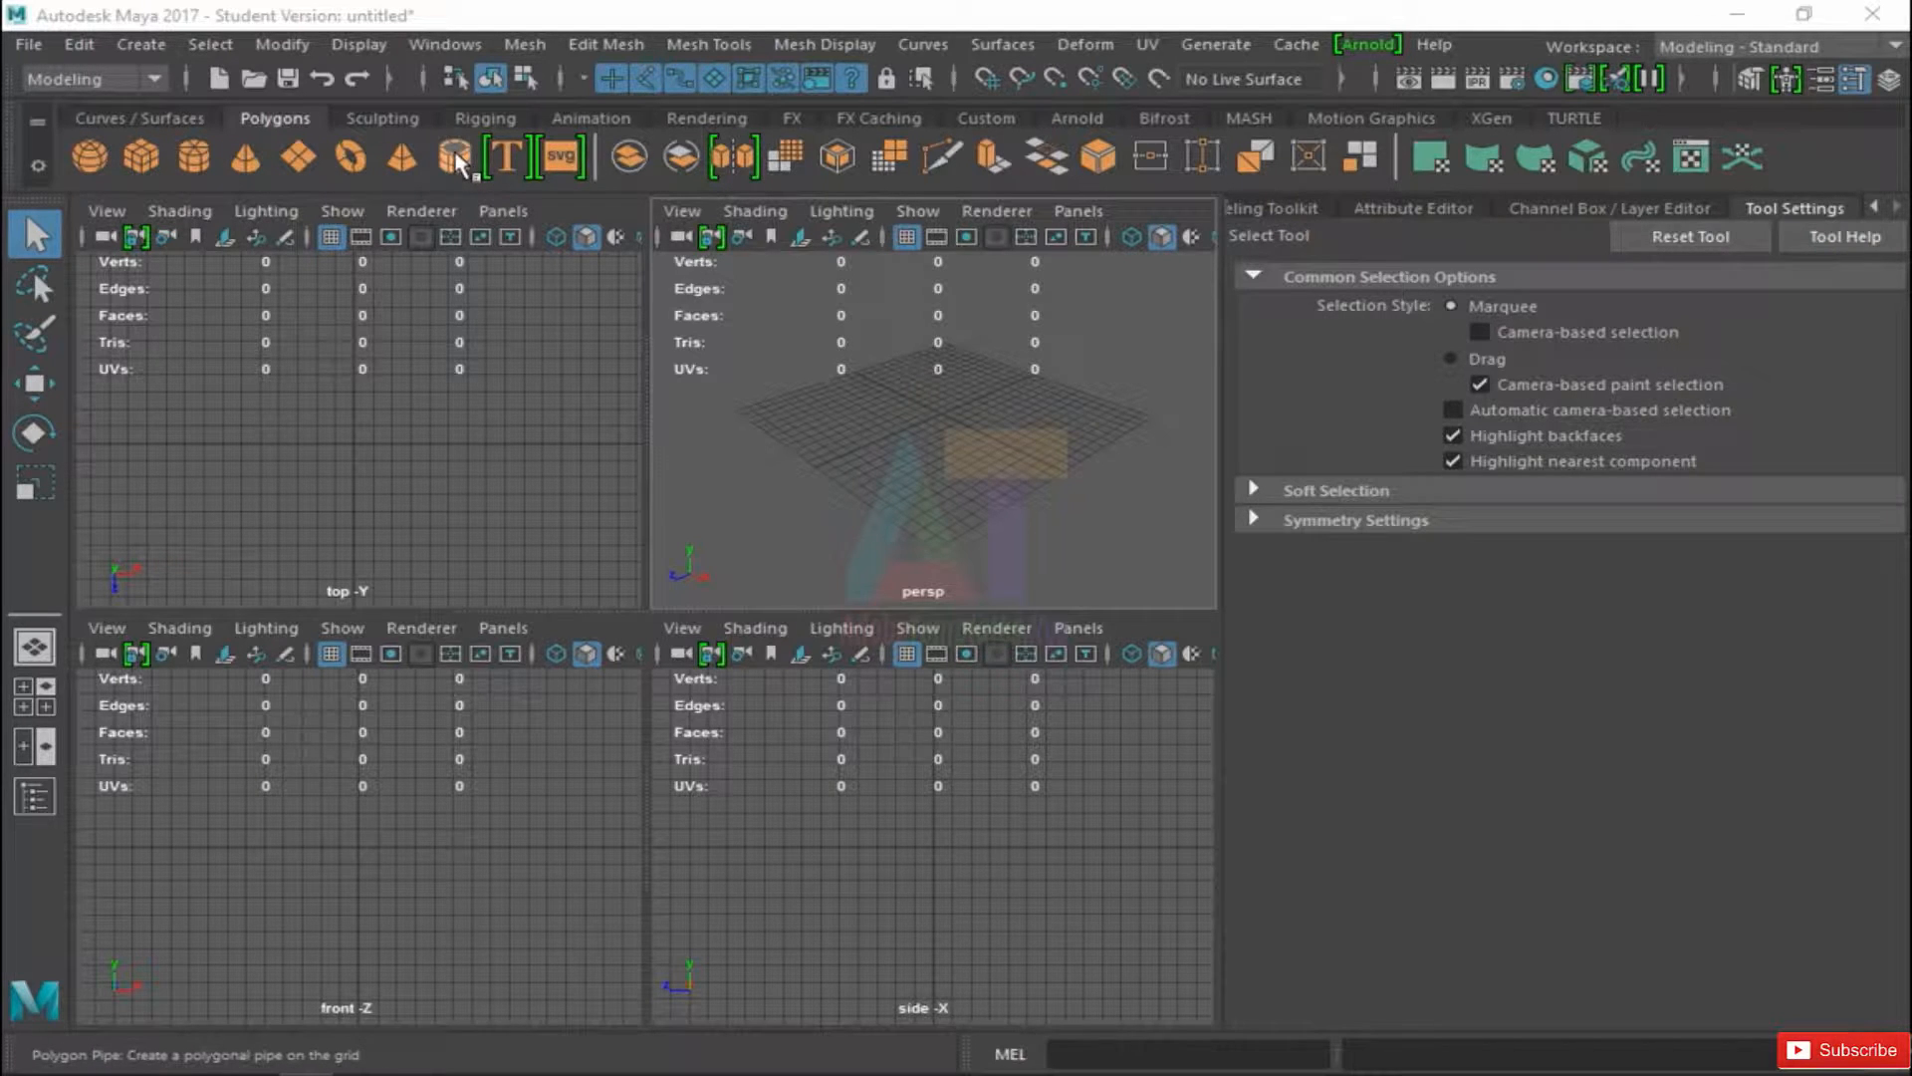
click(140, 44)
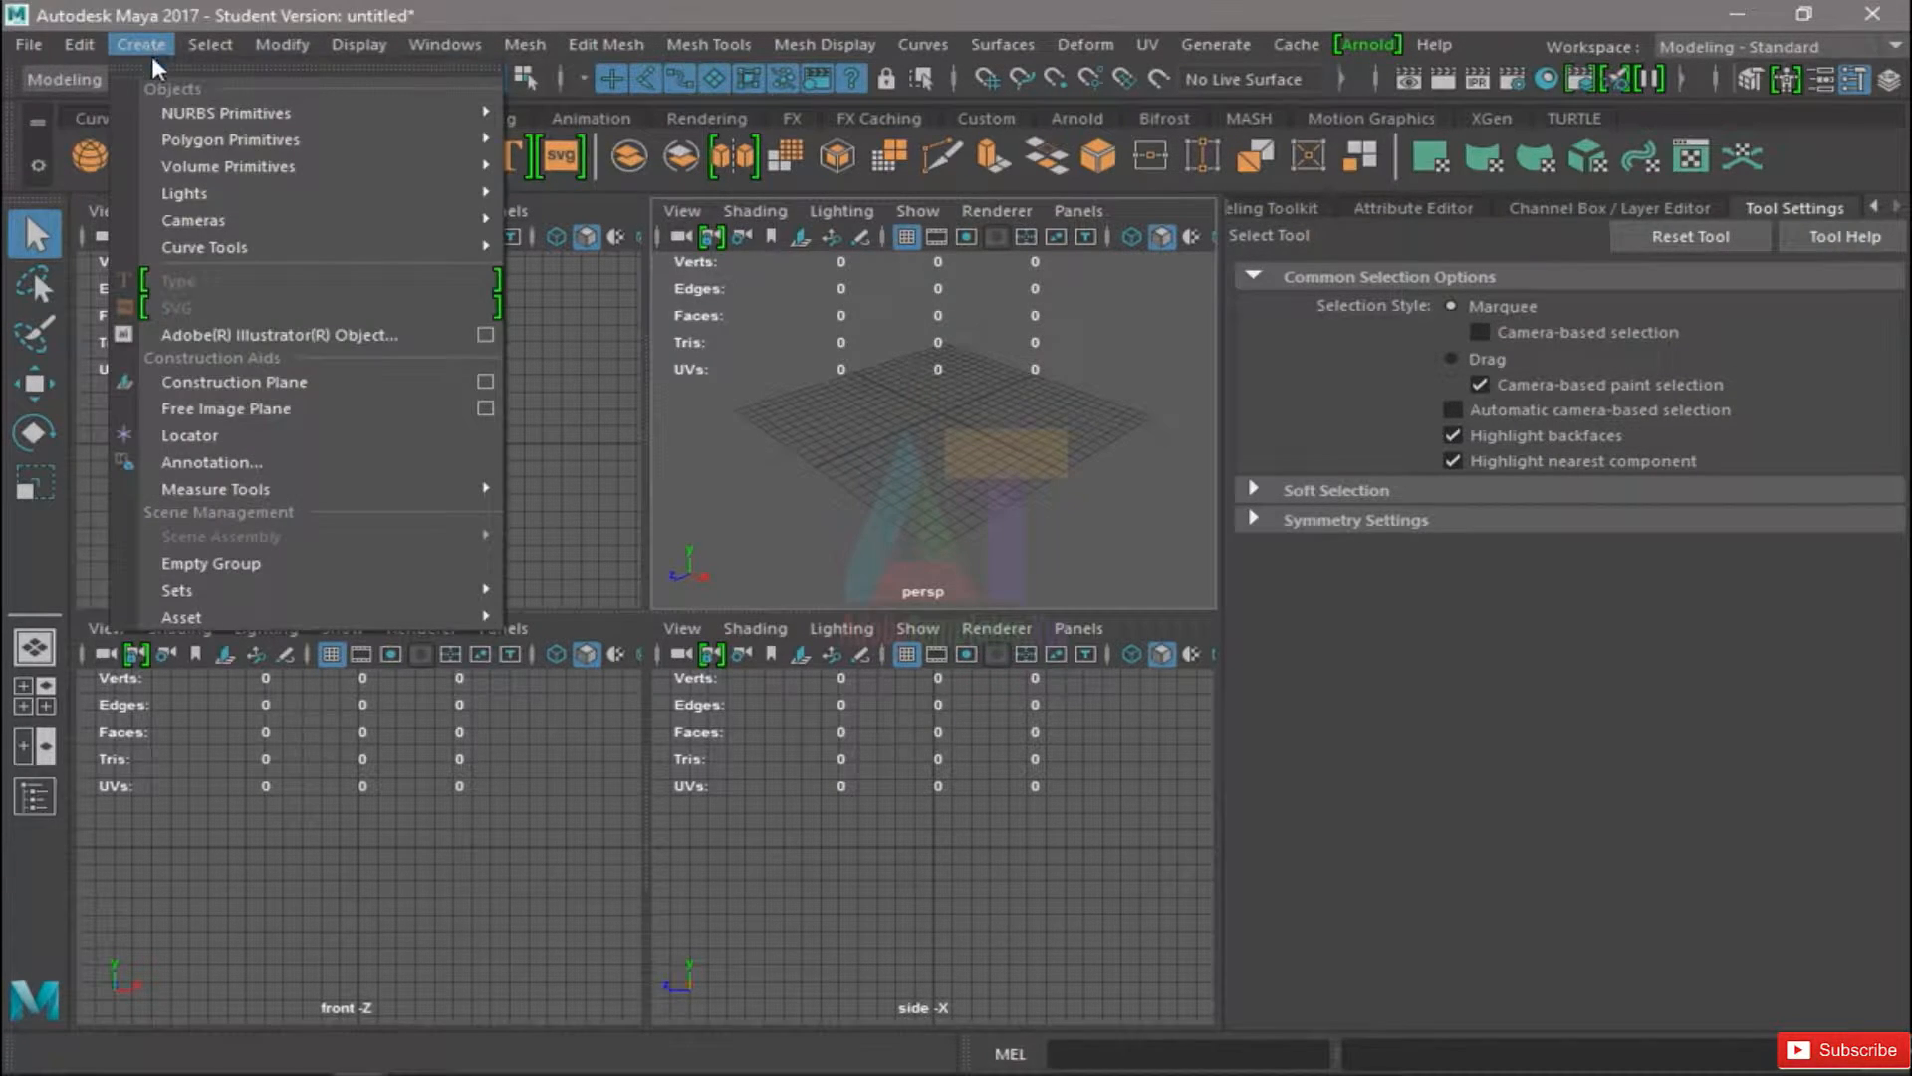
mouse_move(211, 142)
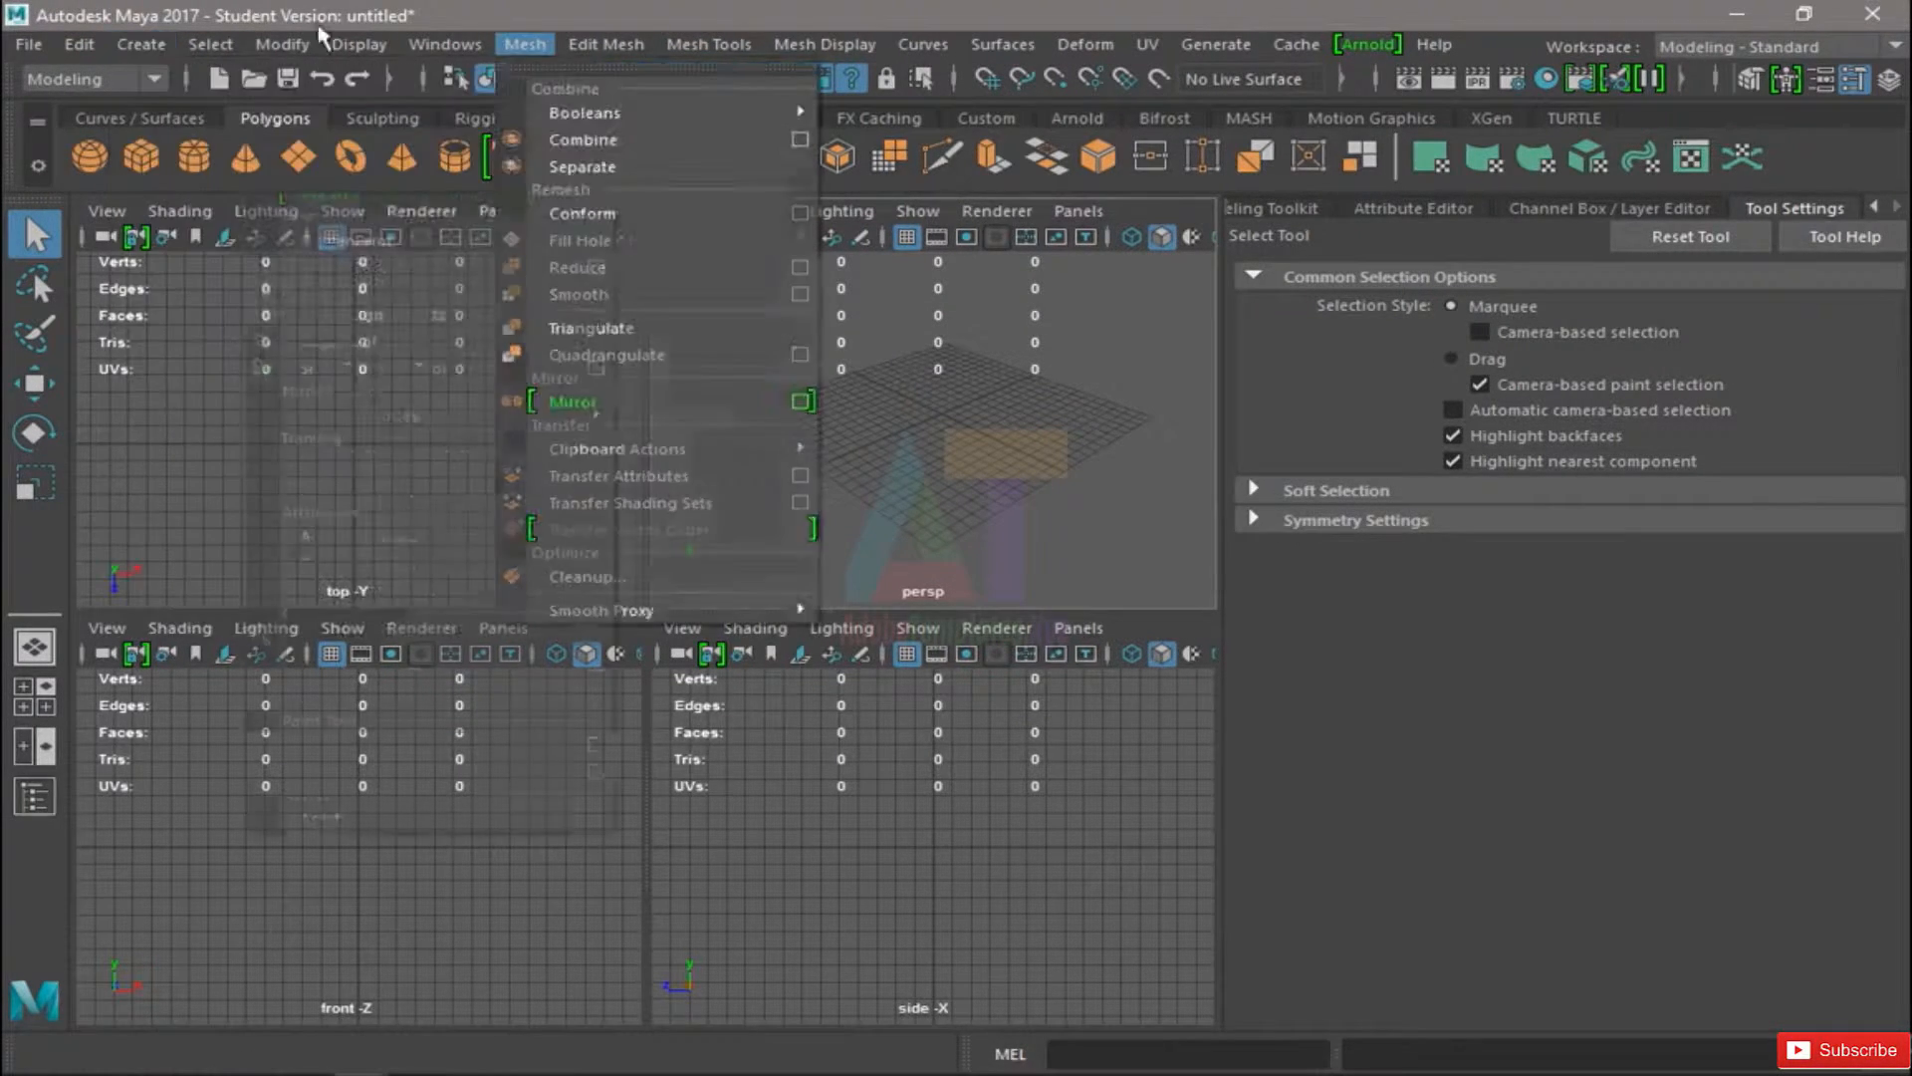
click(261, 45)
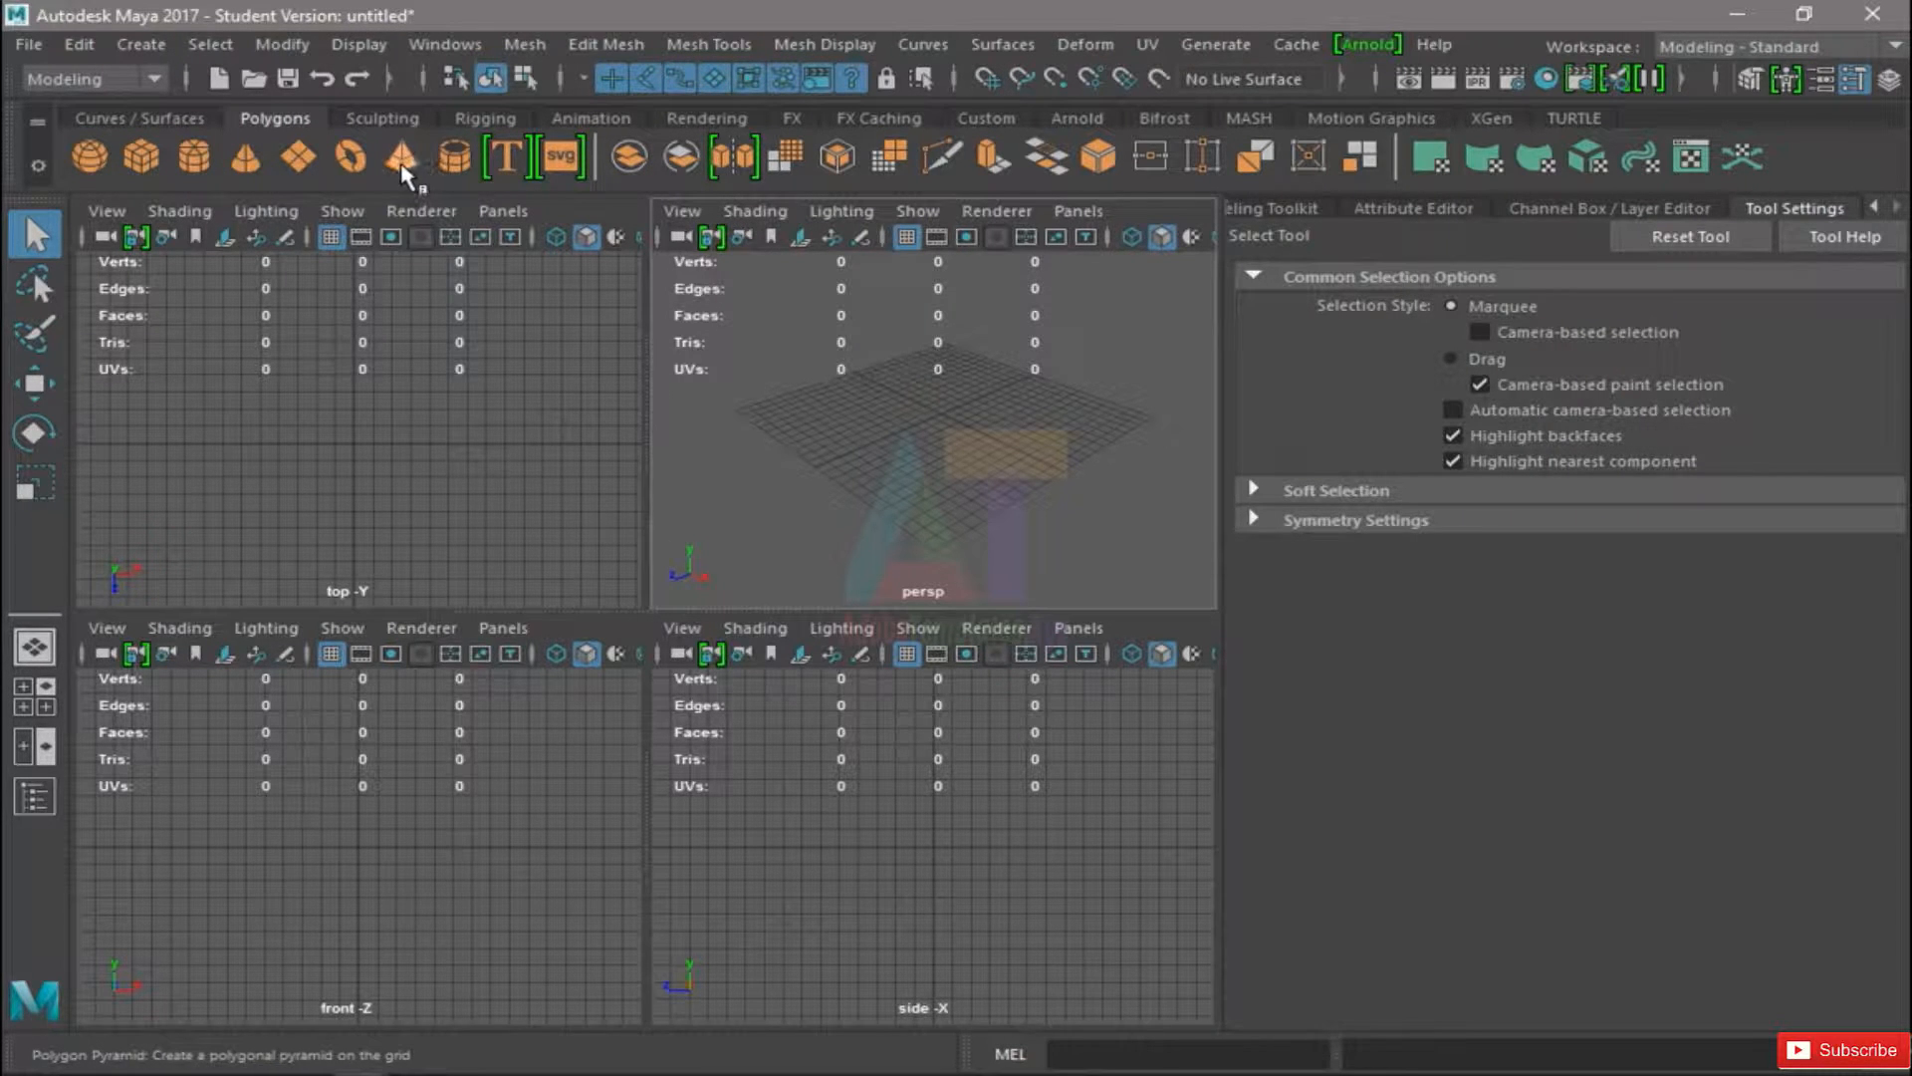
Create a polygon sphere at the origin and show it close up in a full-size perspective view
click(138, 44)
mouse_move(243, 140)
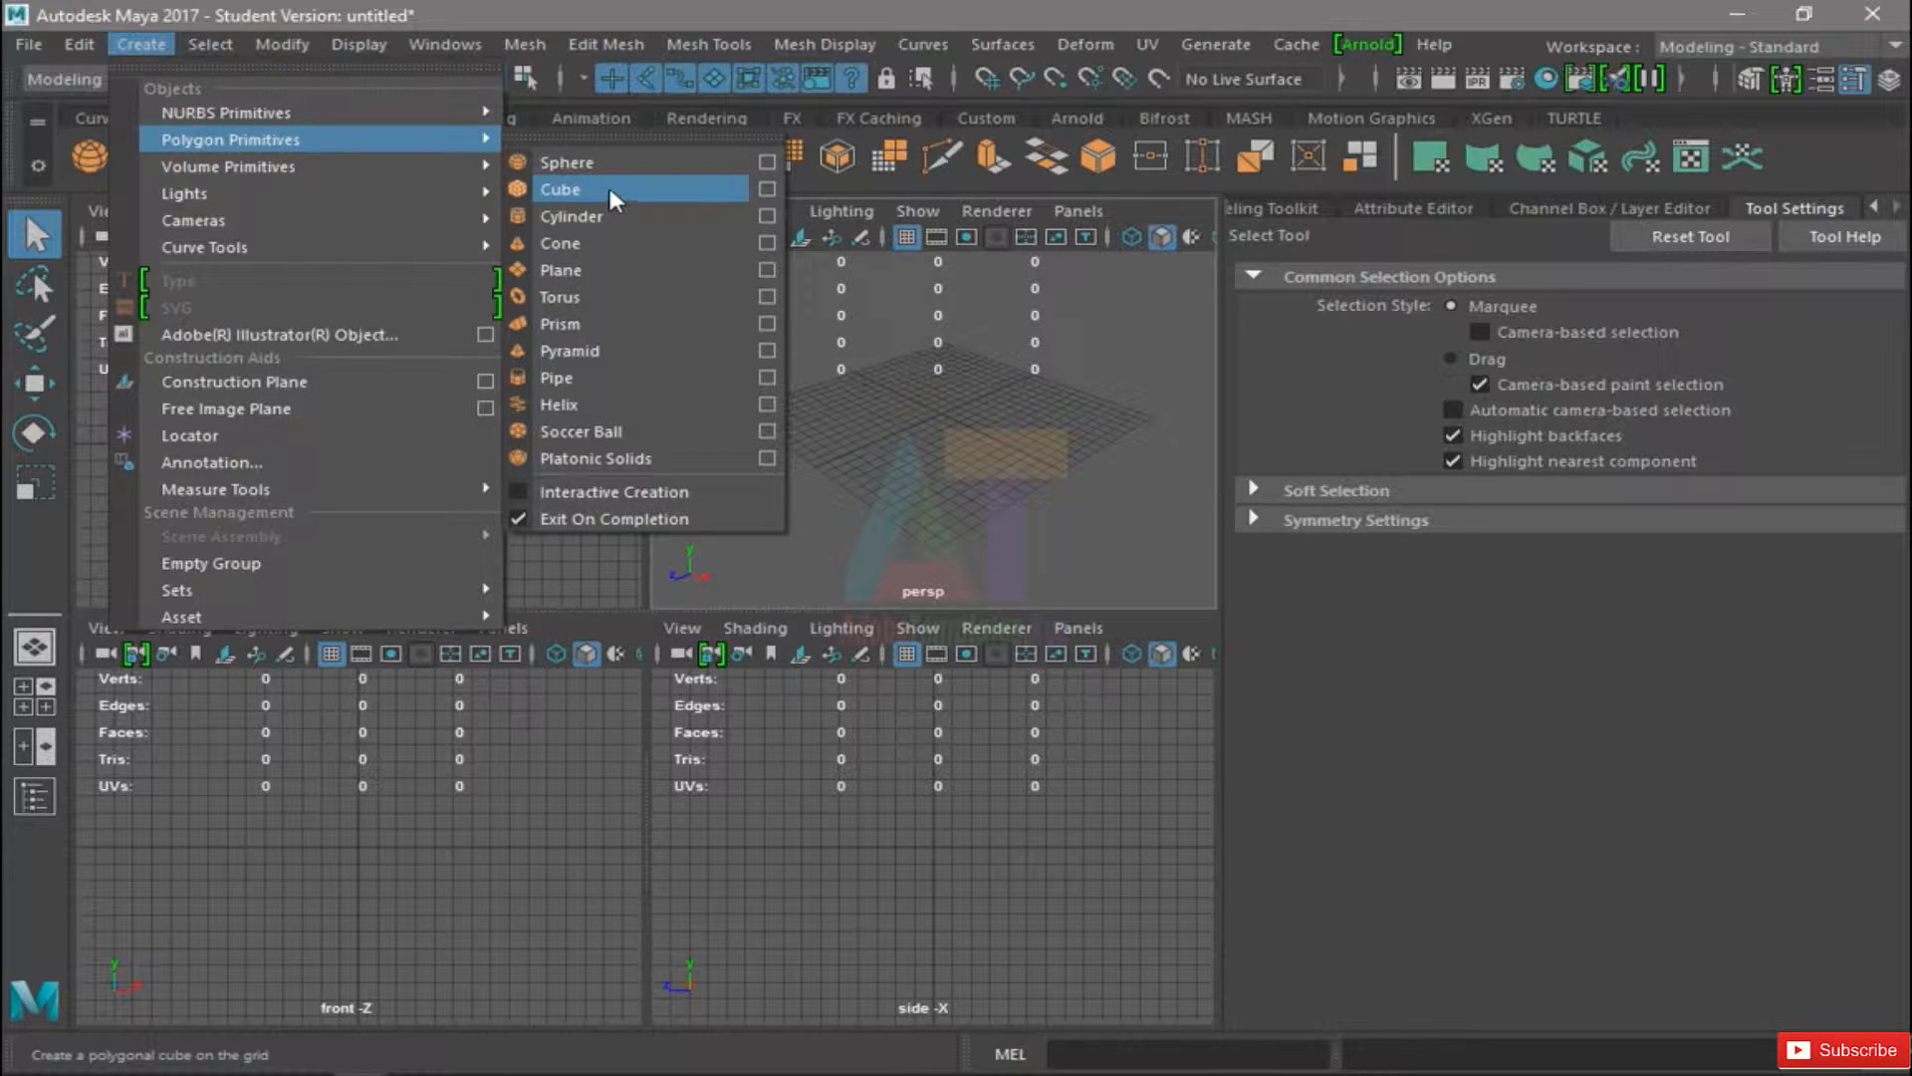
click(611, 162)
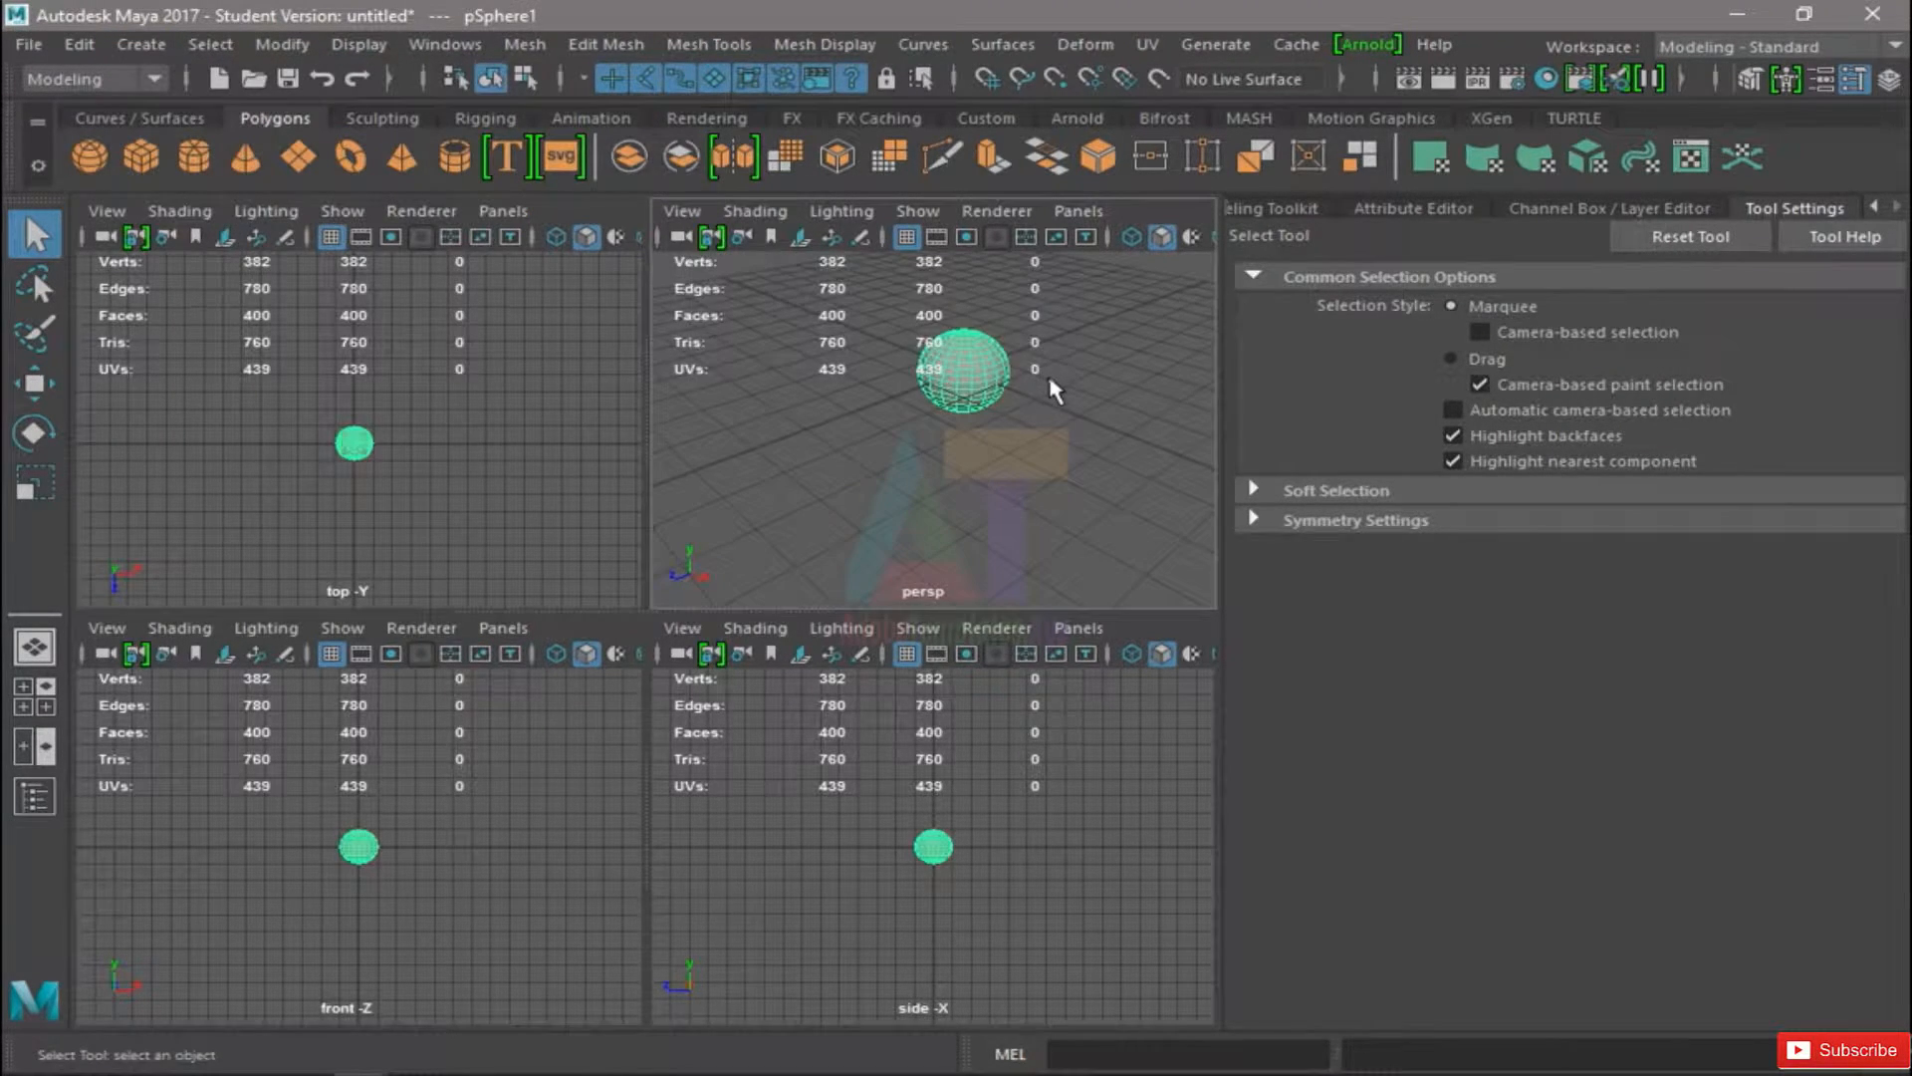
scroll(1031, 395, up, 8)
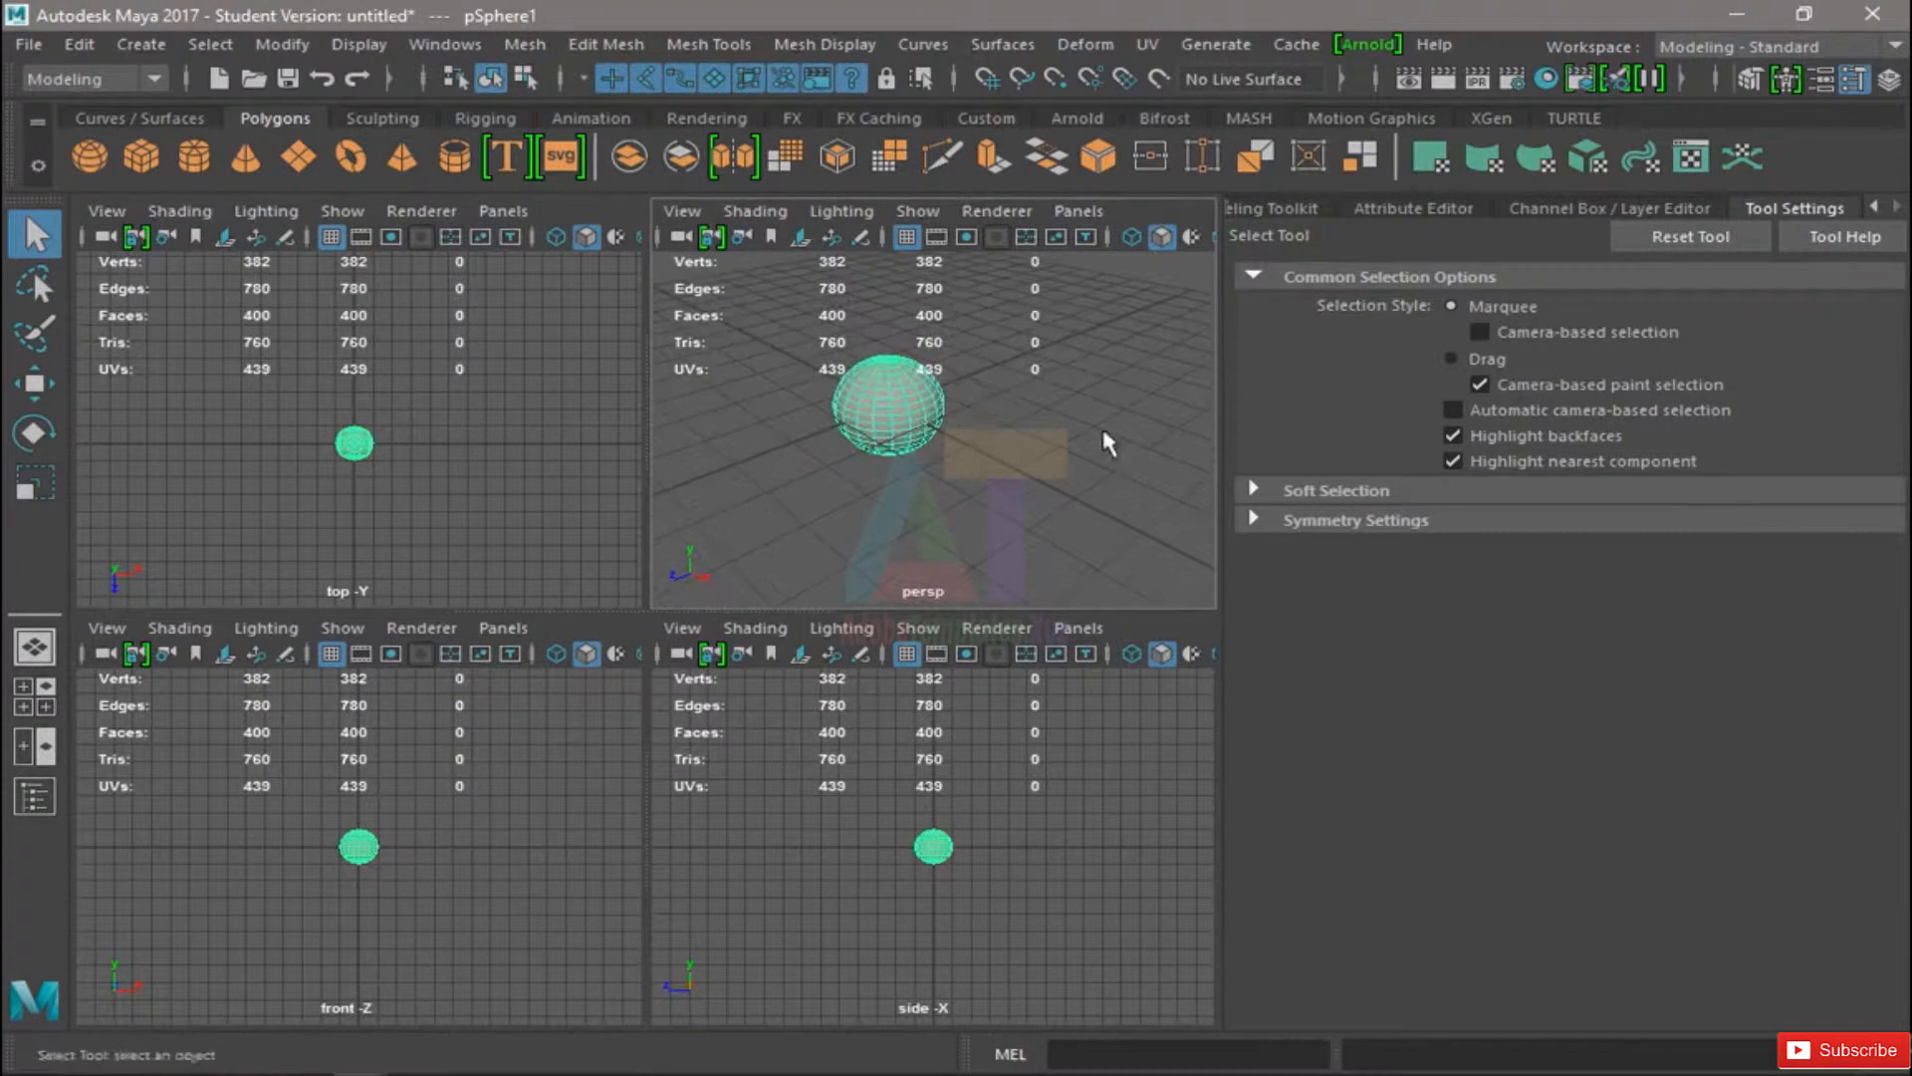
scroll(941, 414, up, 5)
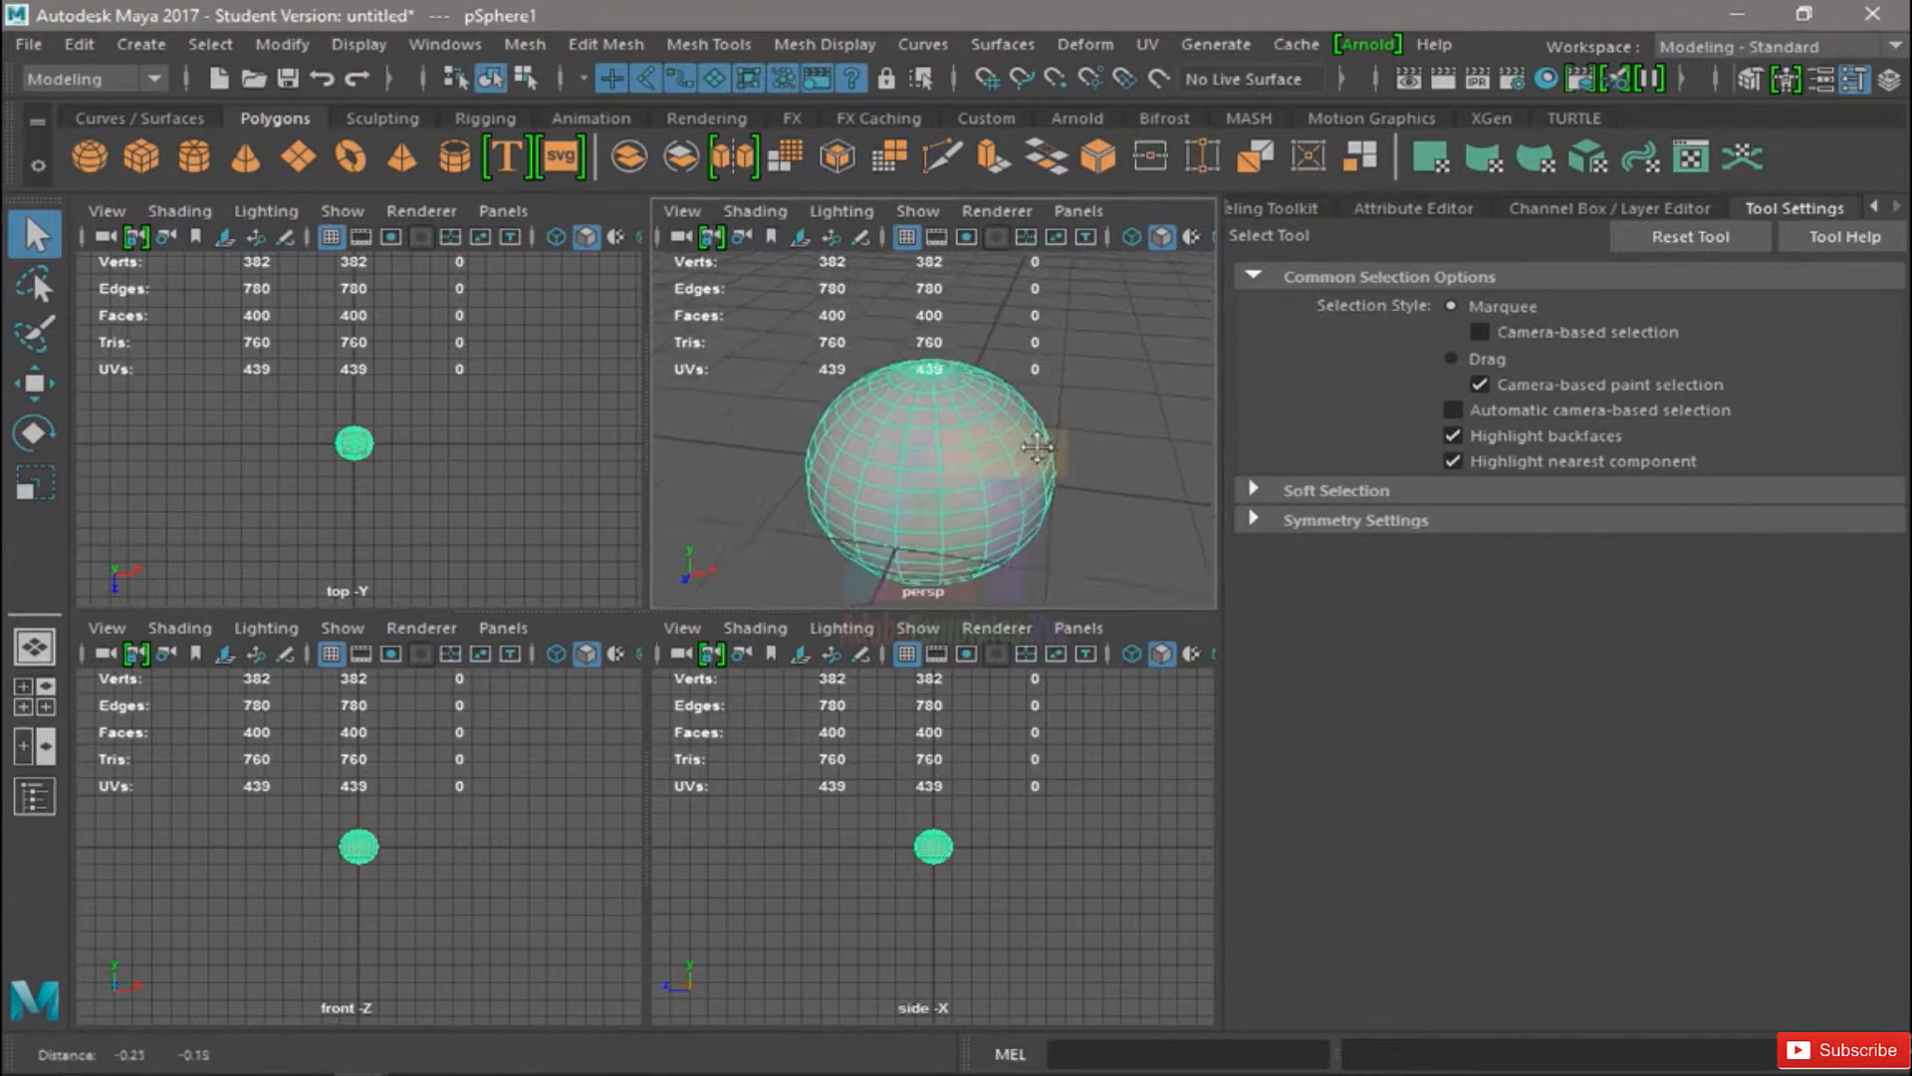
alt+middle_drag(1033, 439, 1027, 436)
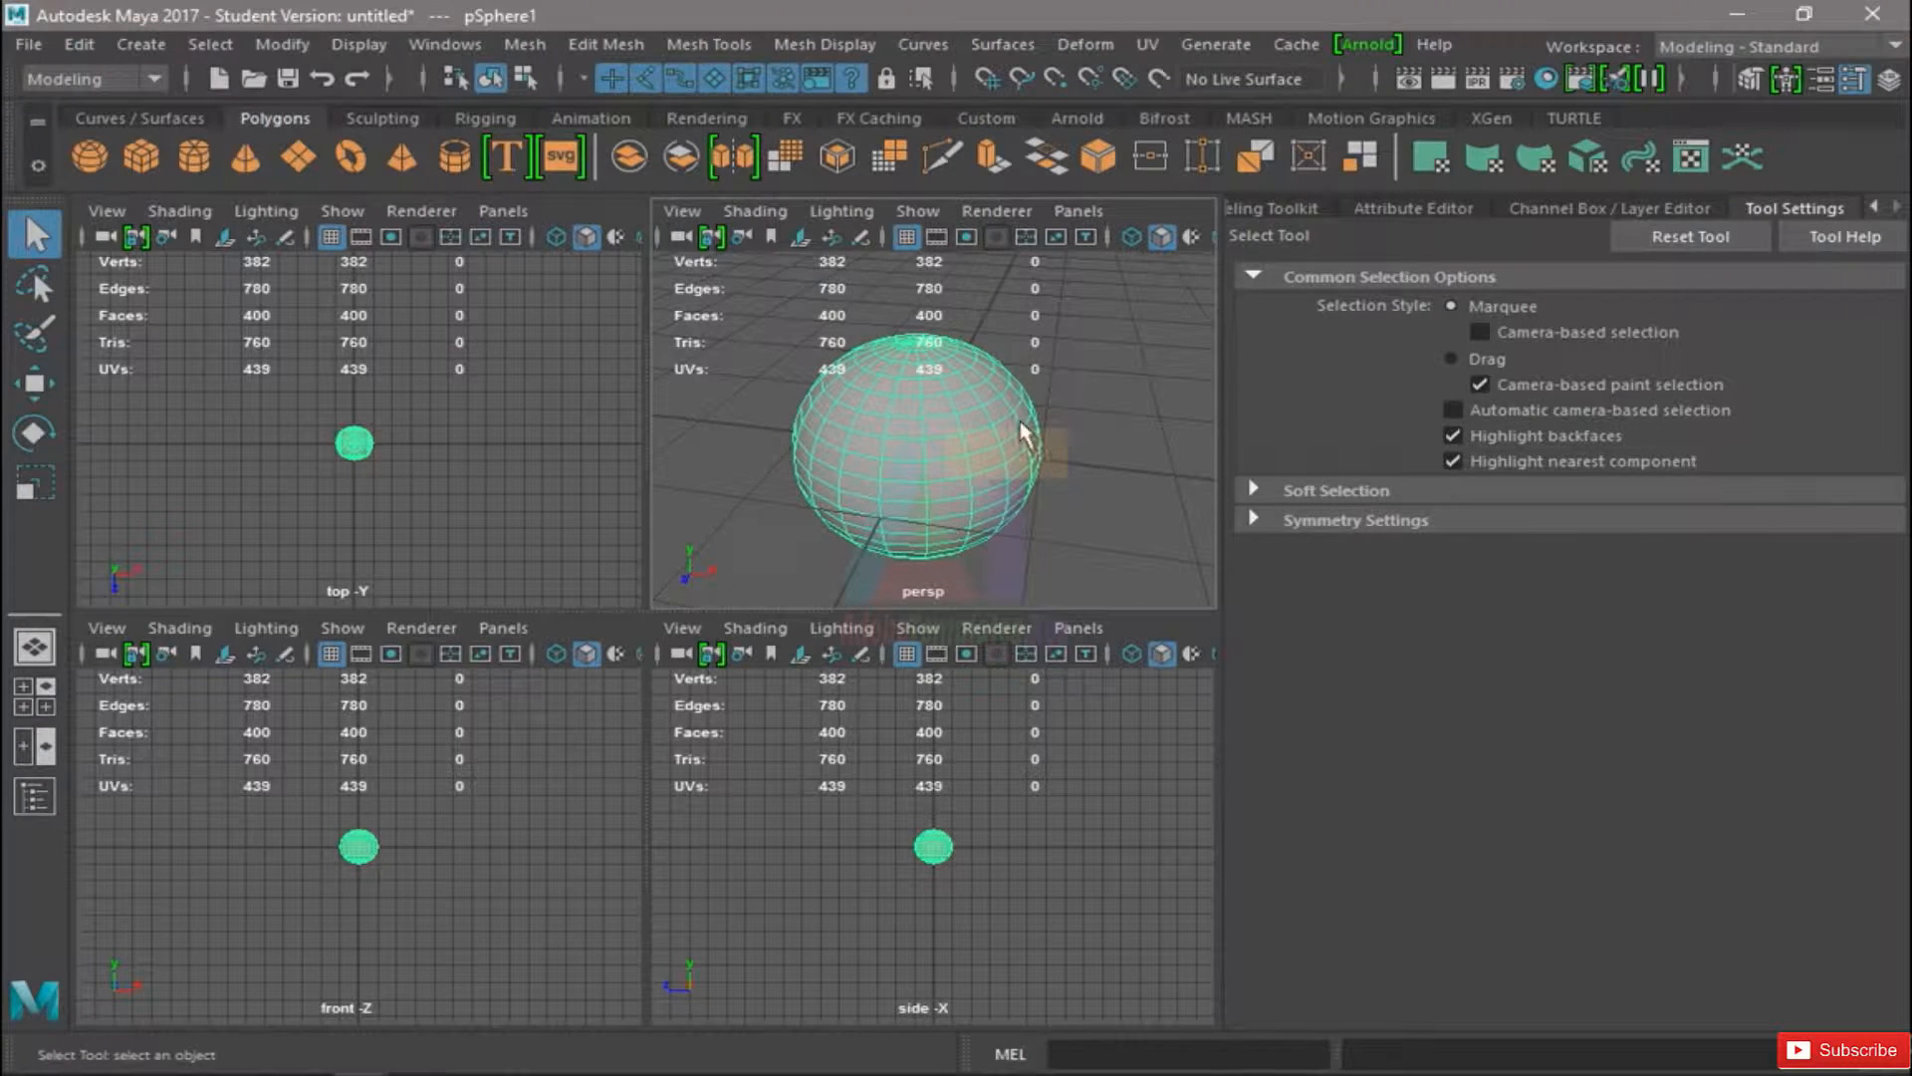
key(space)
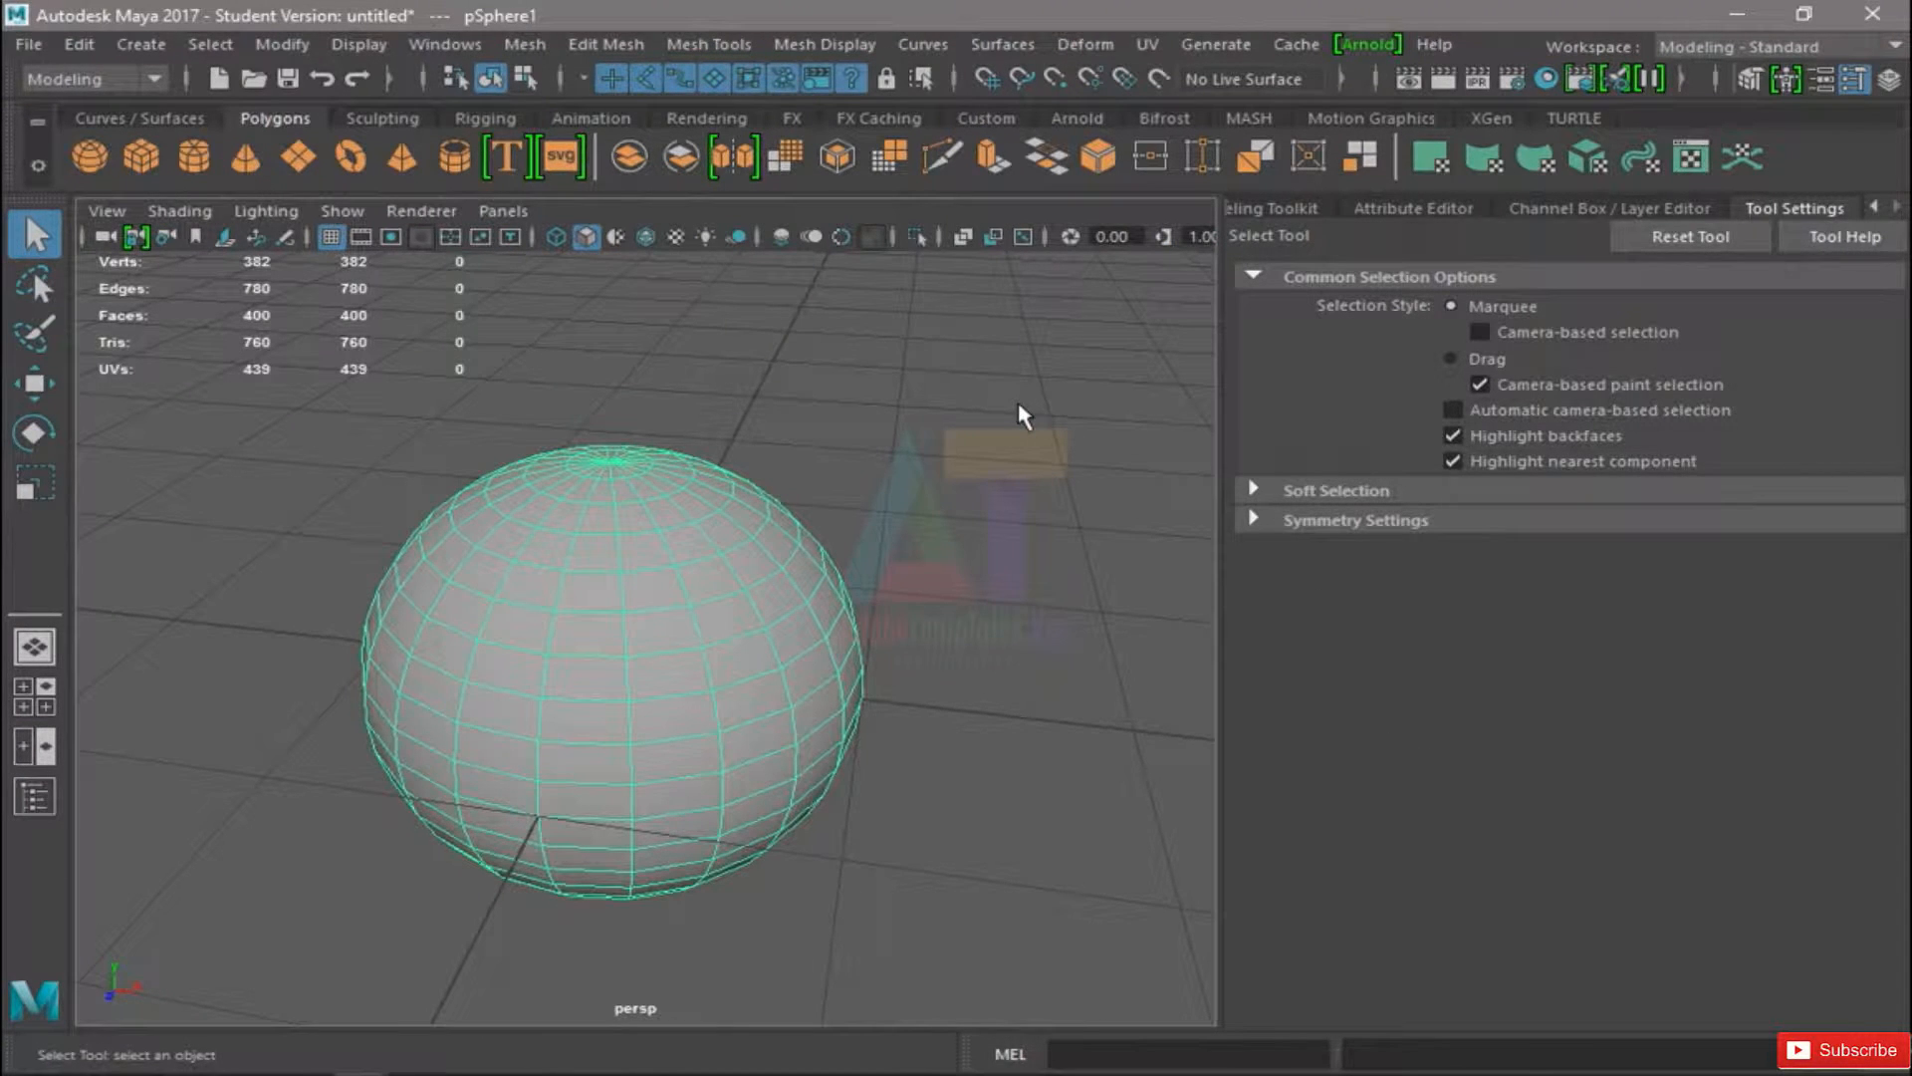
Examine the sphere from several angles in the perspective view
click(1008, 498)
alt+drag(1008, 498, 702, 635)
alt+drag(702, 635, 848, 555)
click(917, 409)
drag(938, 406, 909, 525)
click(966, 438)
click(809, 597)
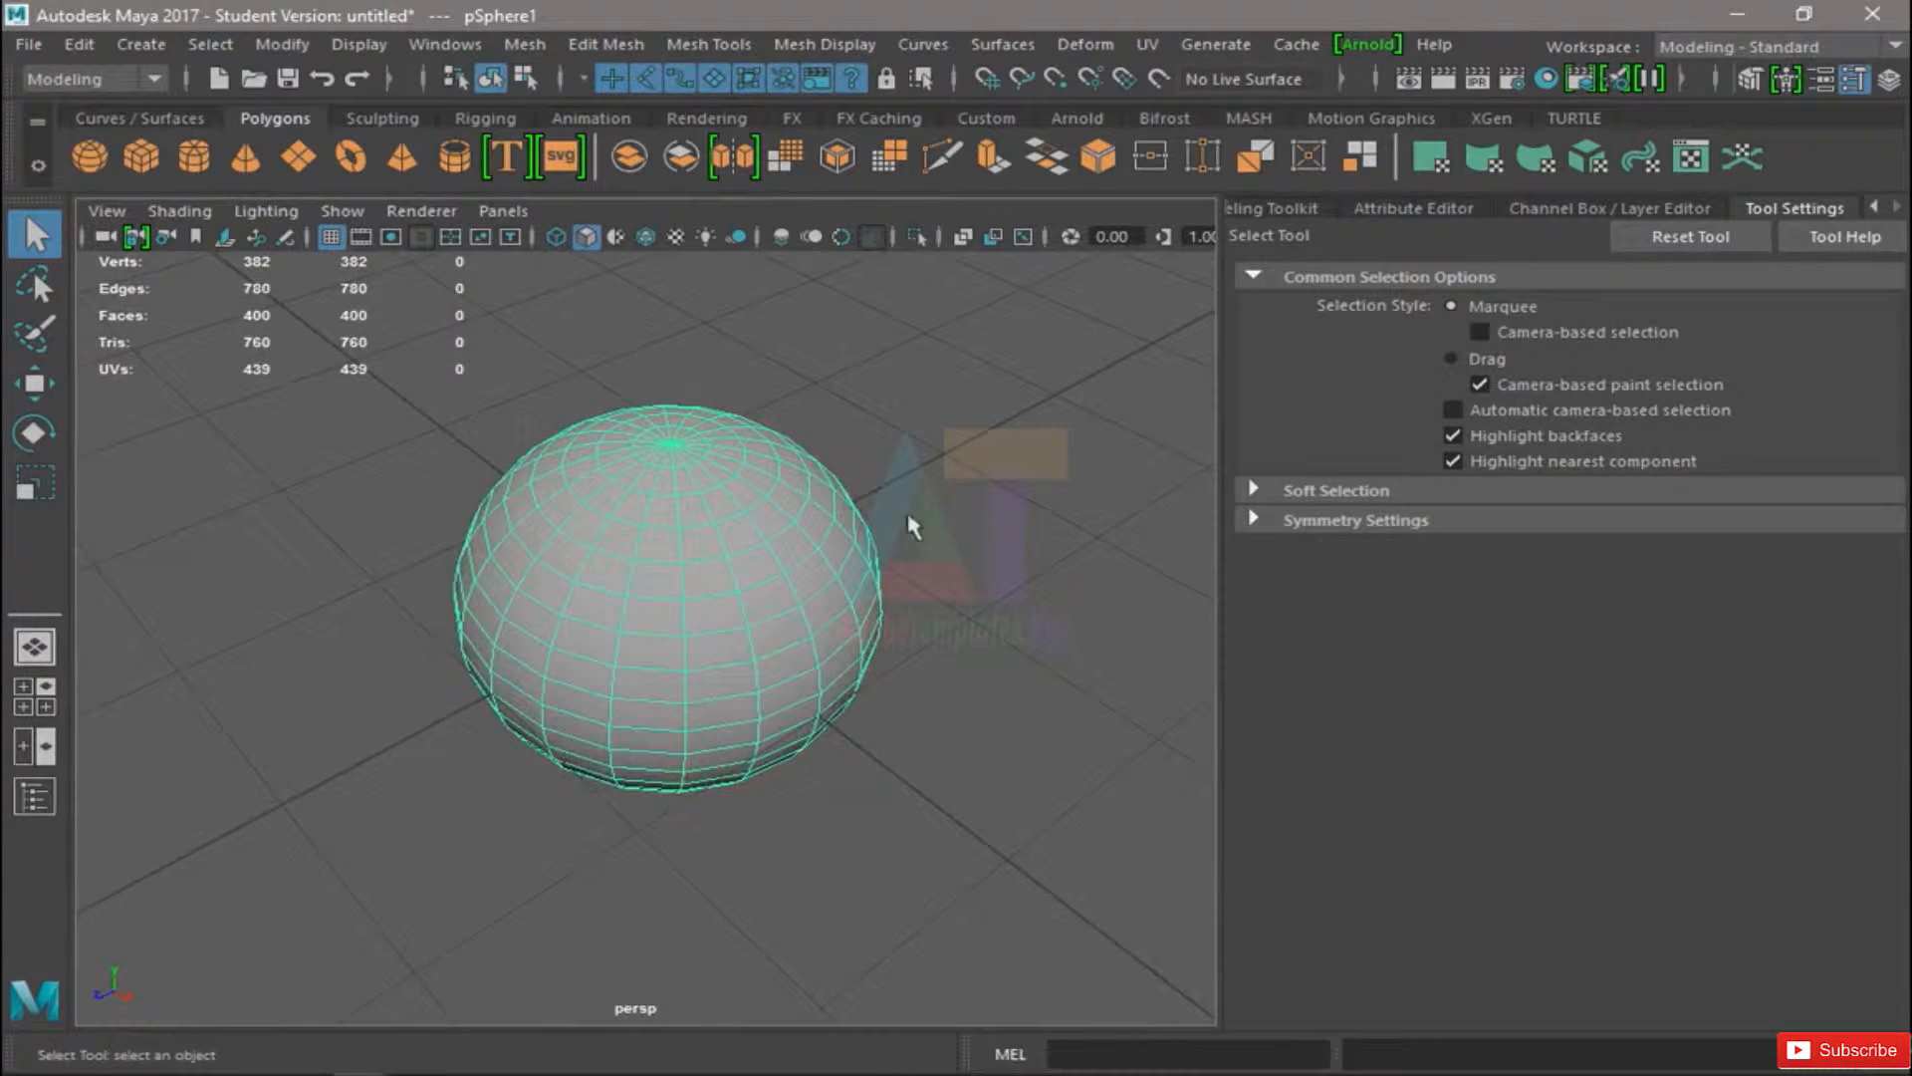
alt+drag(845, 583, 702, 535)
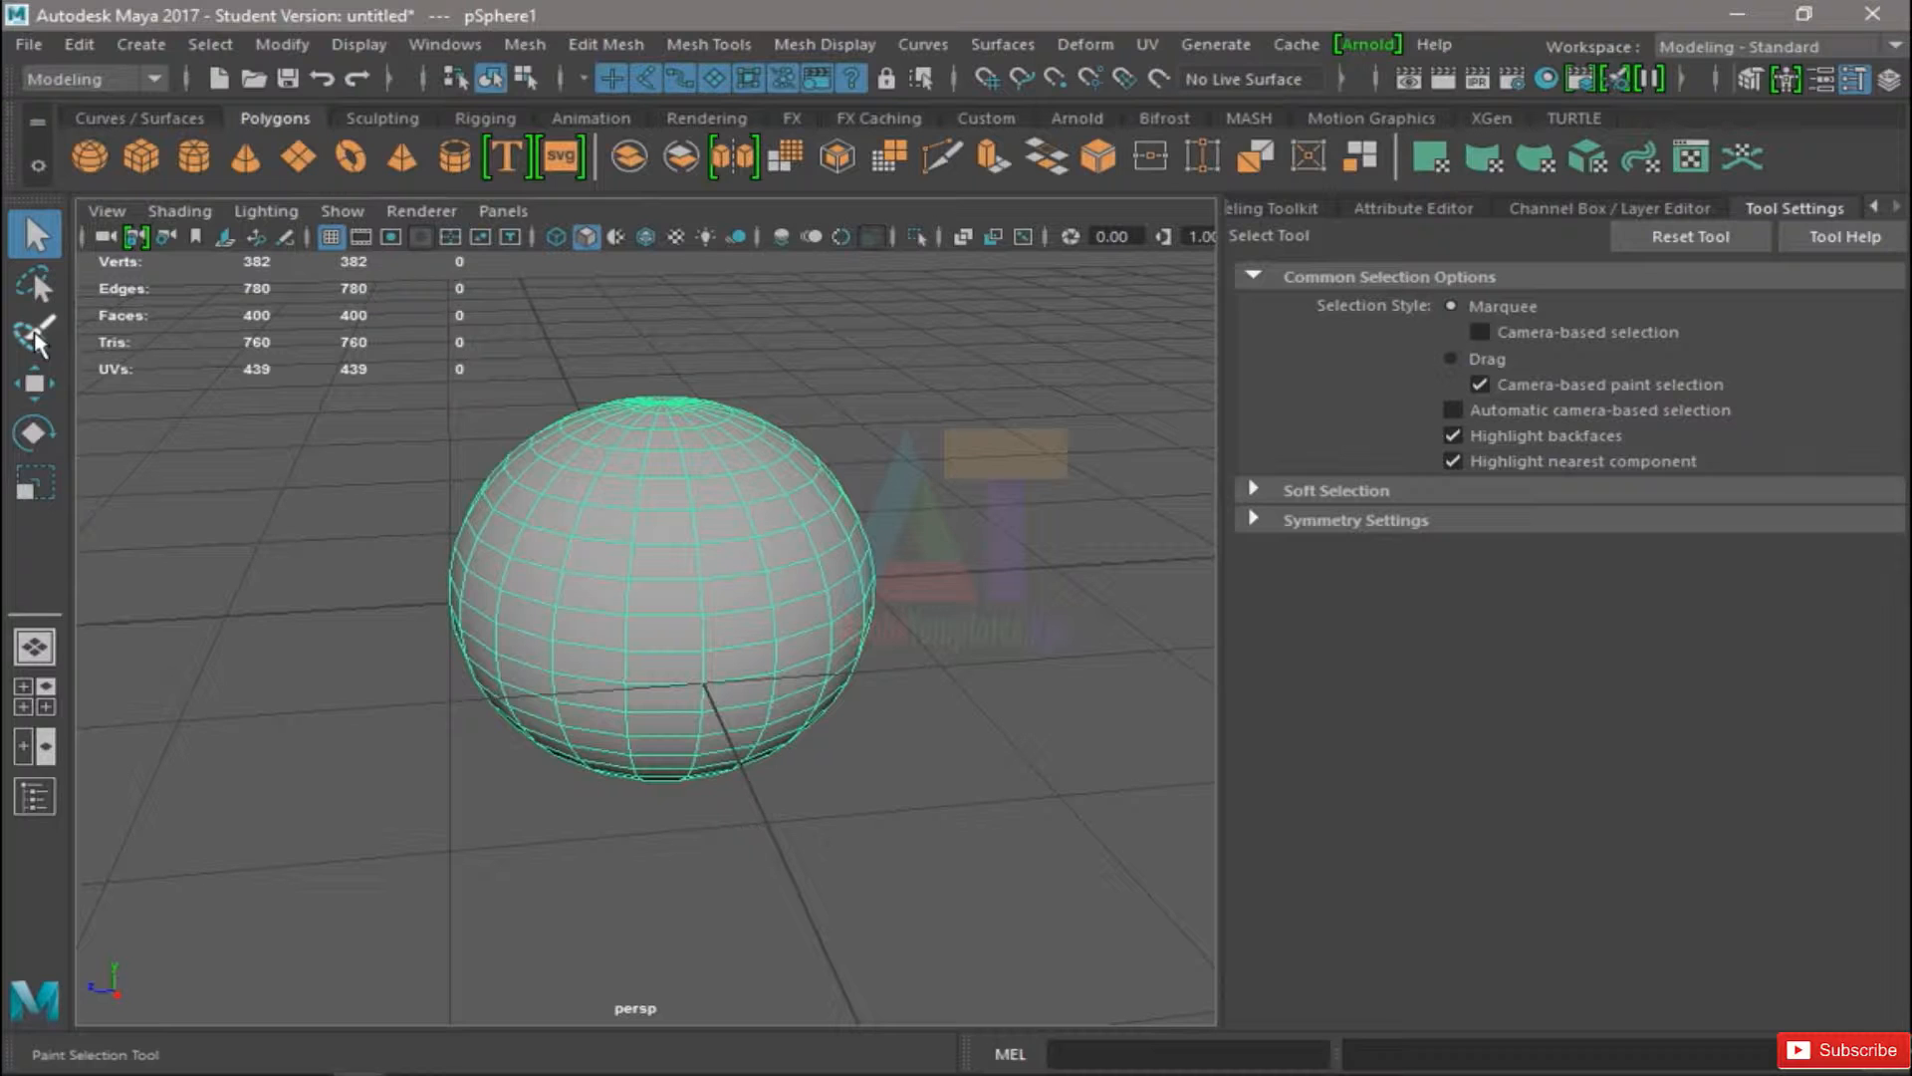
Try moving the sphere about -4.5 cm in X, 1.9 cm in Z and -3.4 cm in Y, undoing each move
click(43, 393)
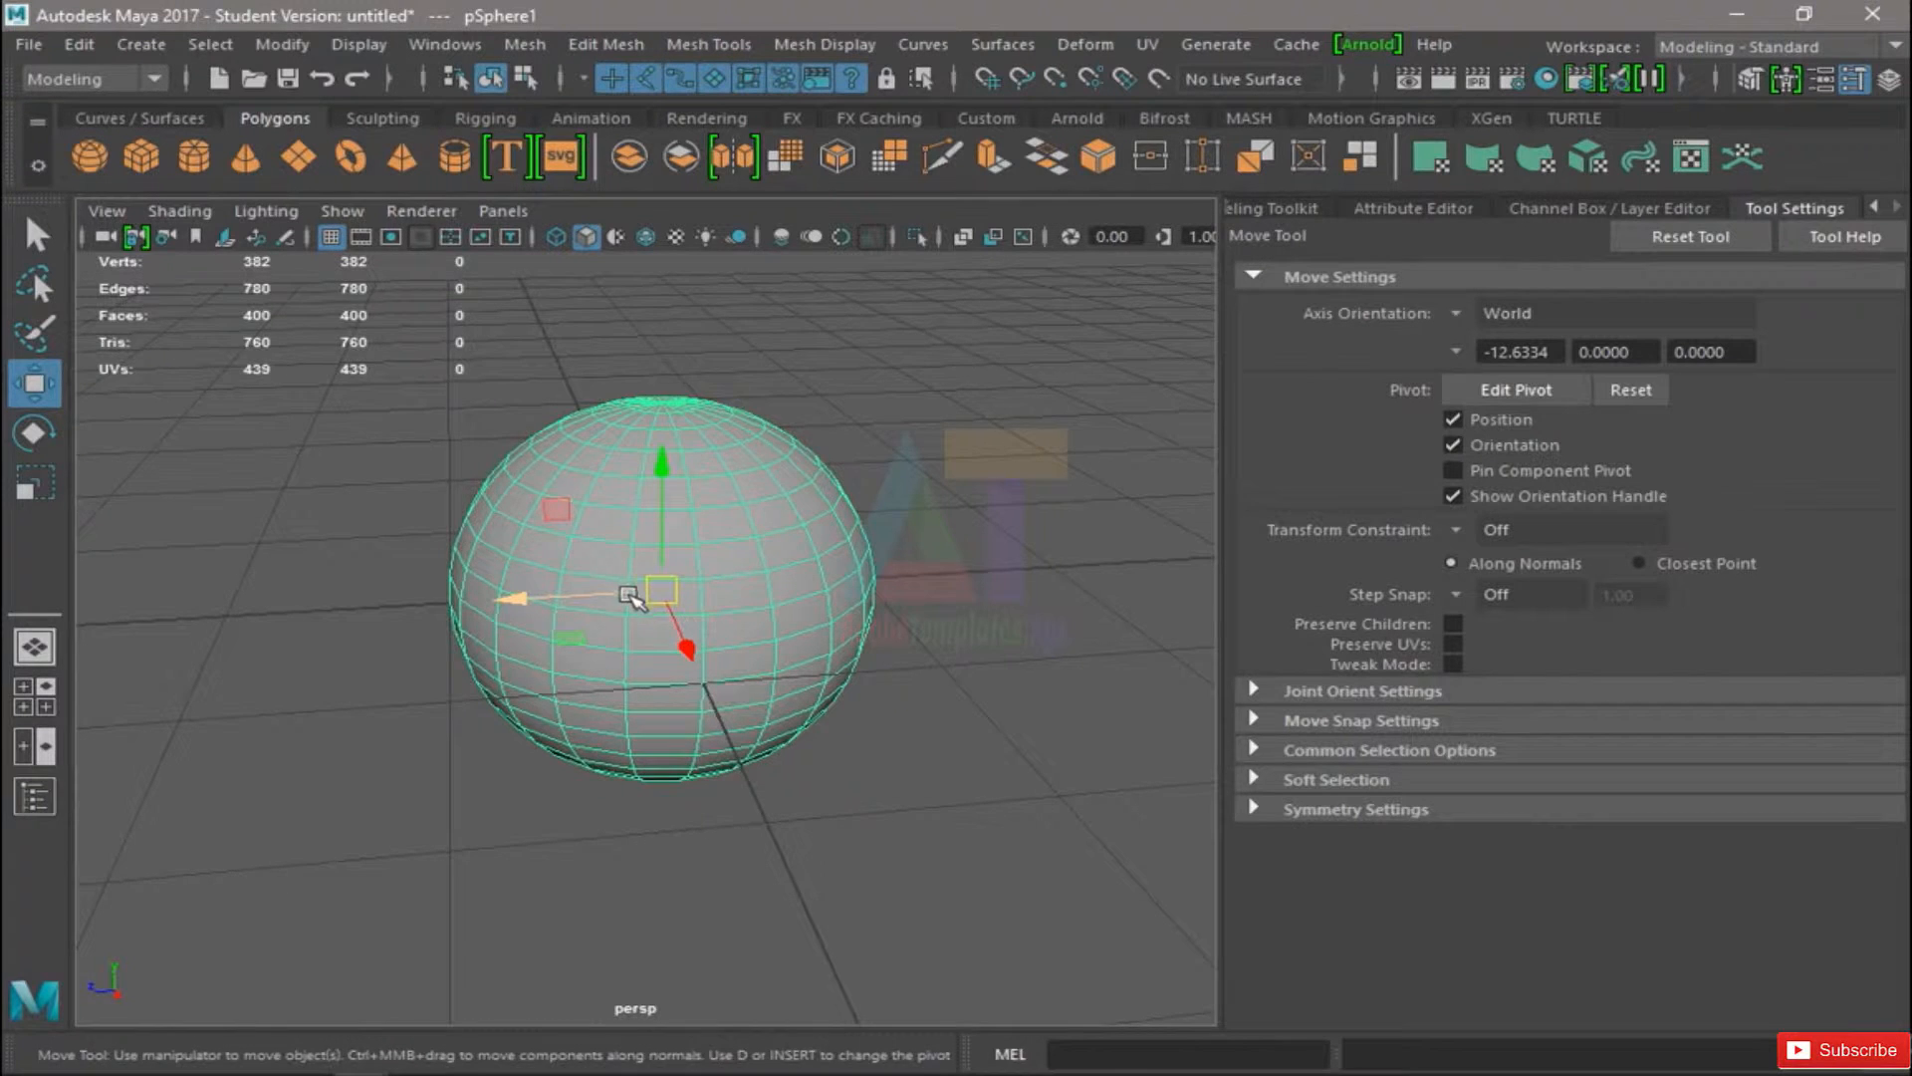
alt+drag(632, 593, 697, 538)
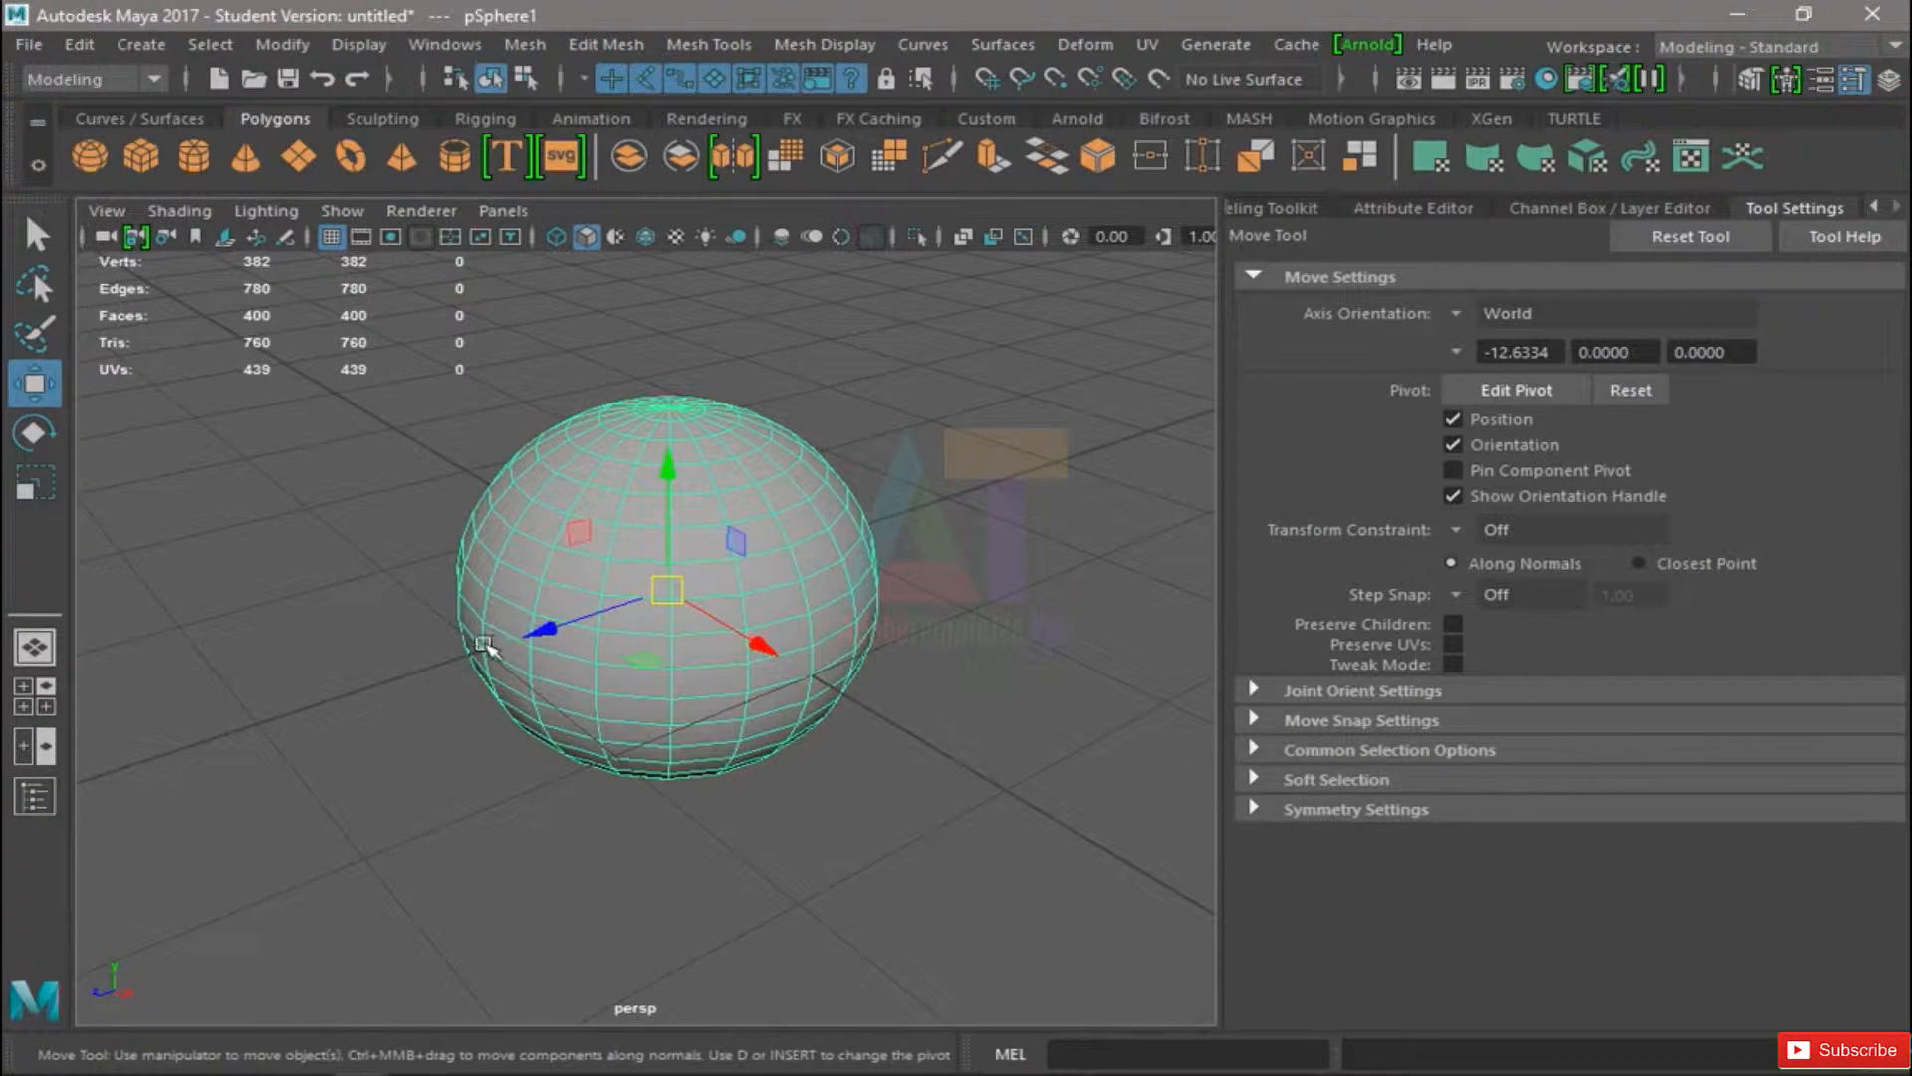
drag(760, 642, 290, 510)
key(ctrl+z)
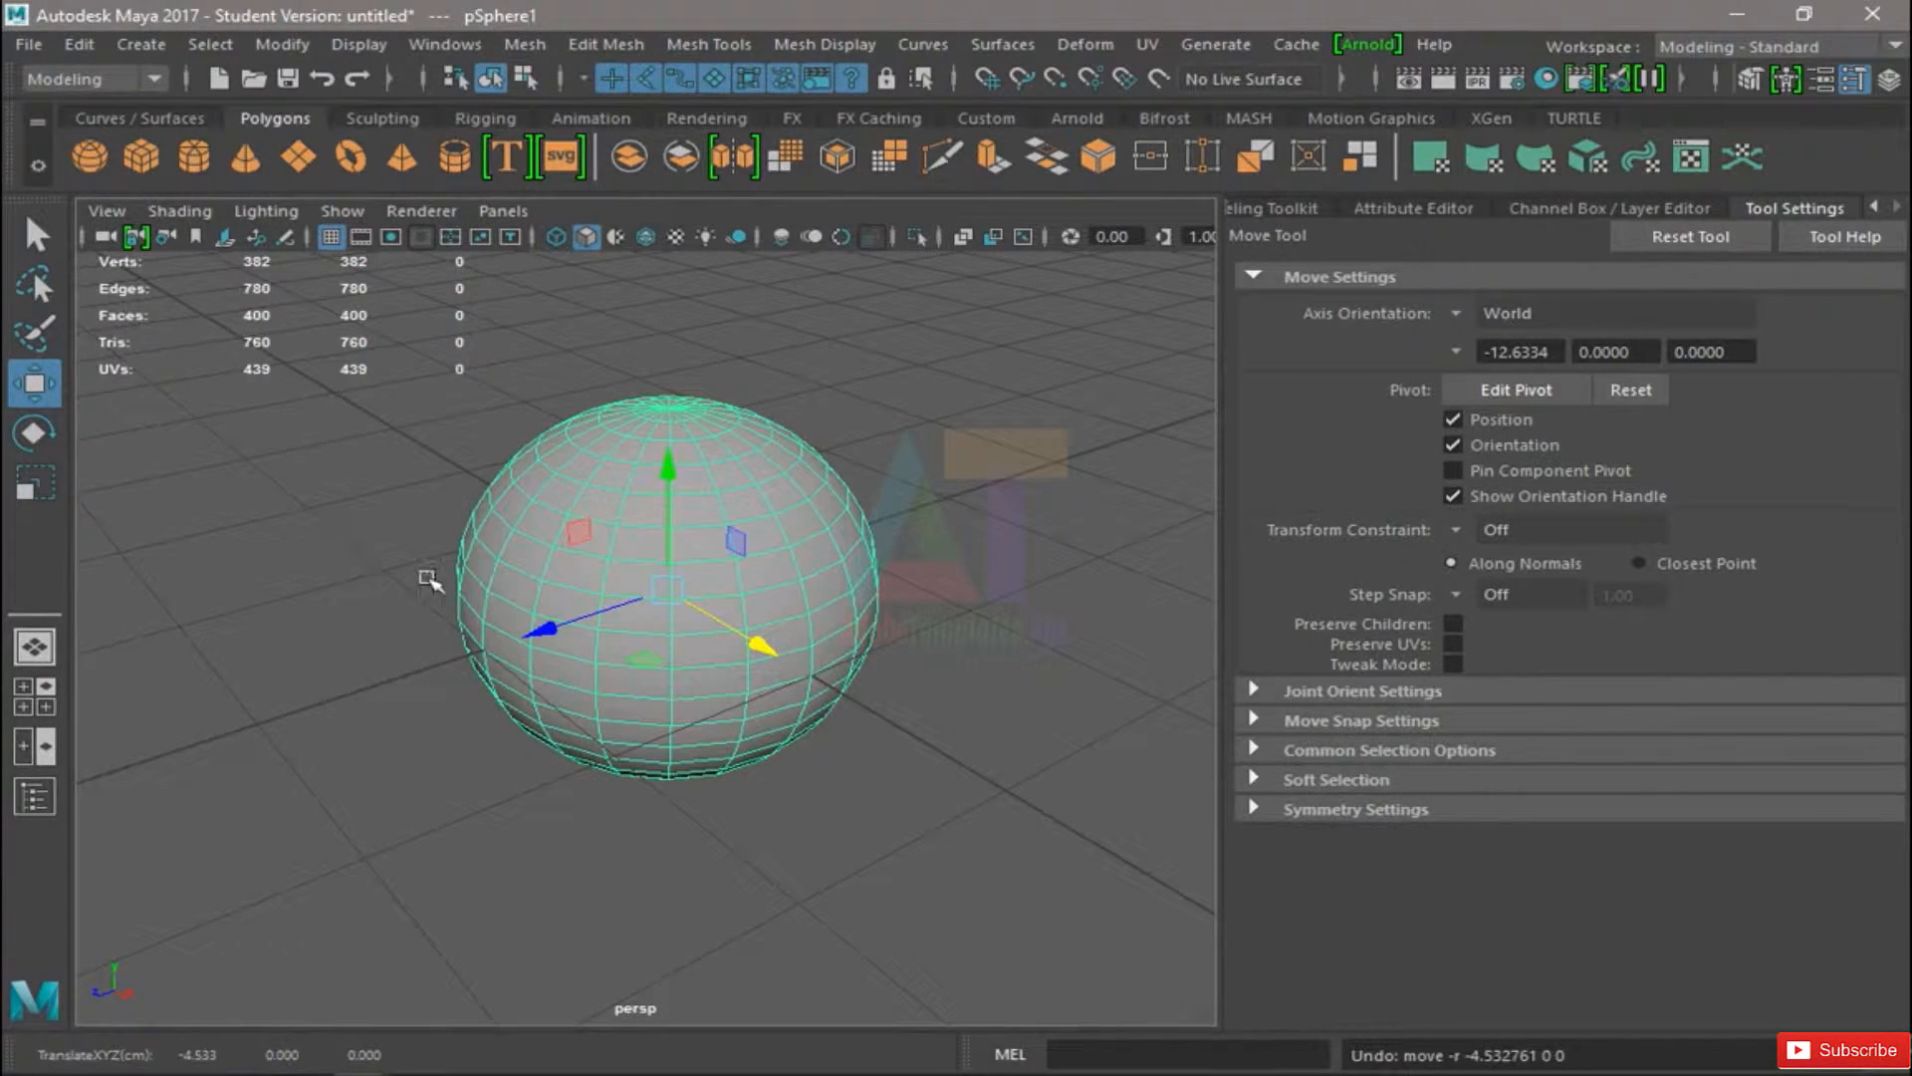
drag(593, 619, 159, 737)
key(ctrl+z)
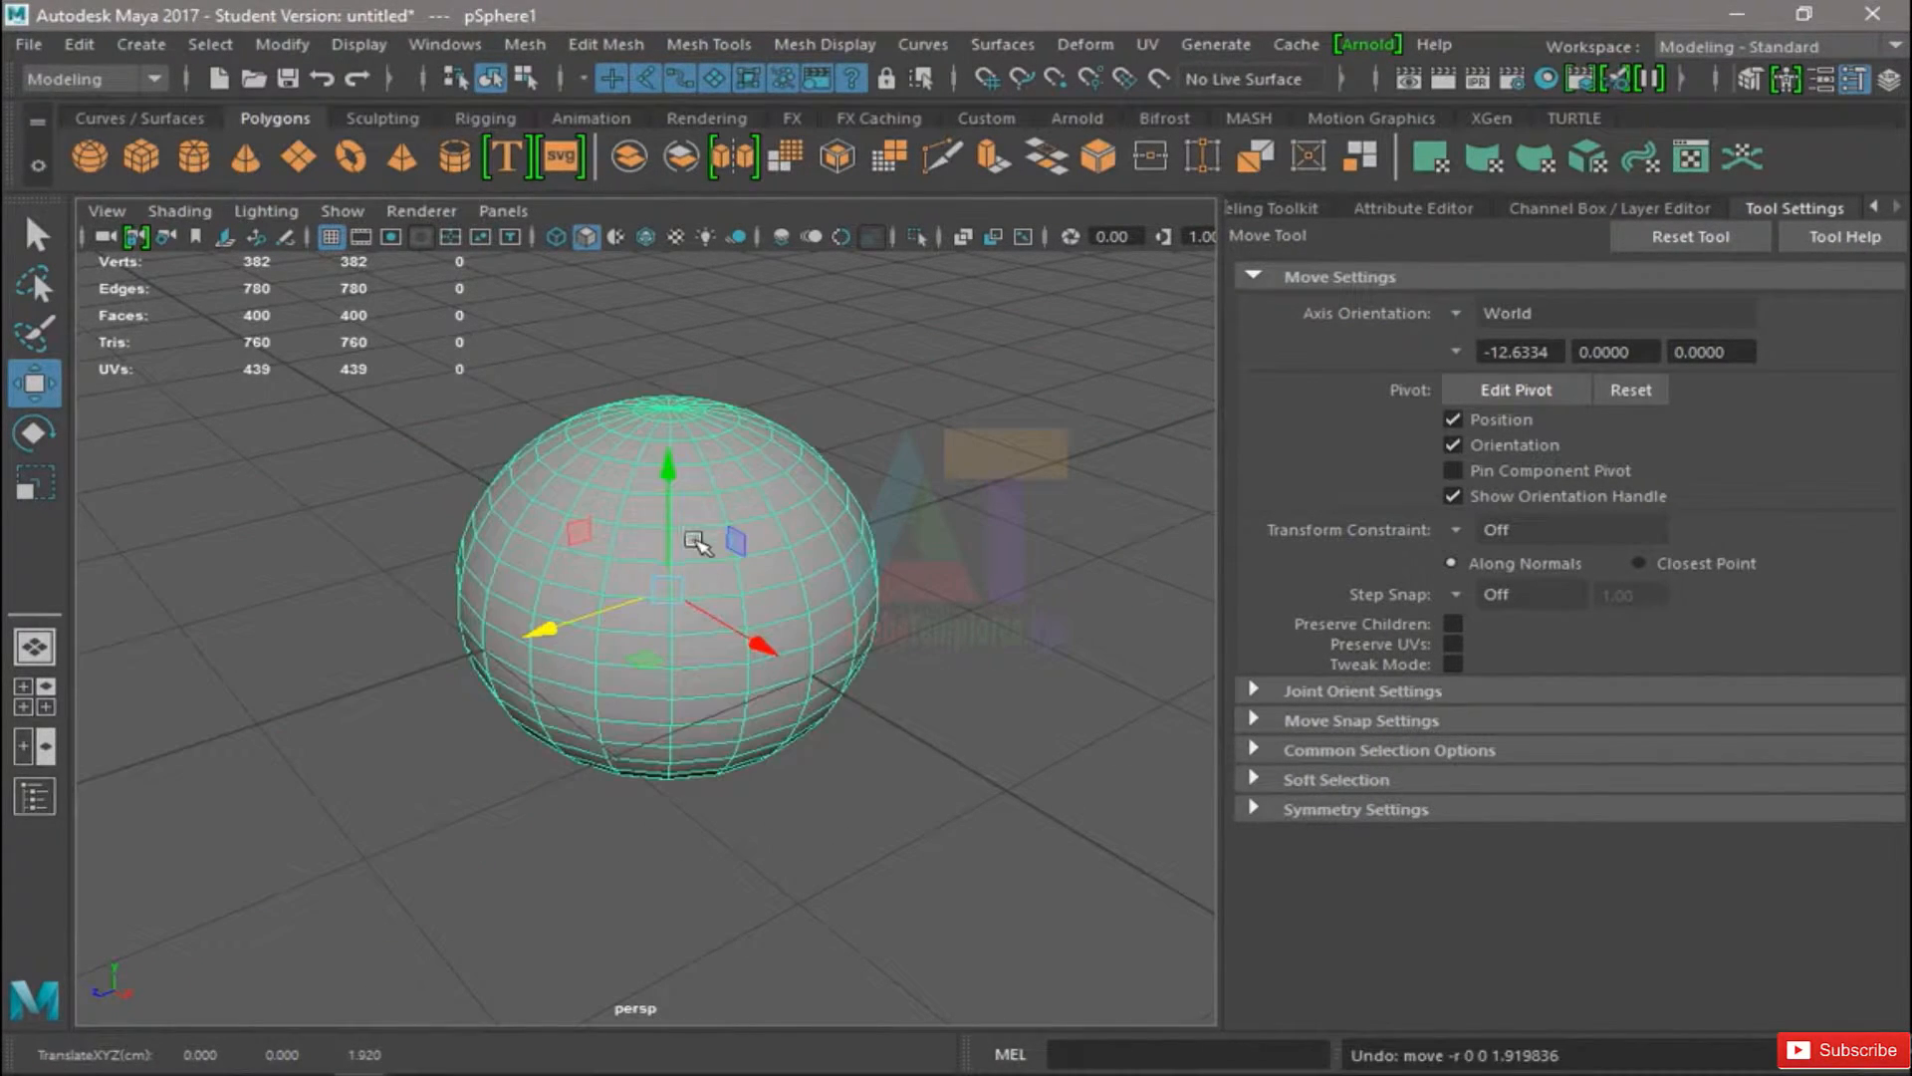
drag(667, 460, 690, 832)
key(ctrl+z)
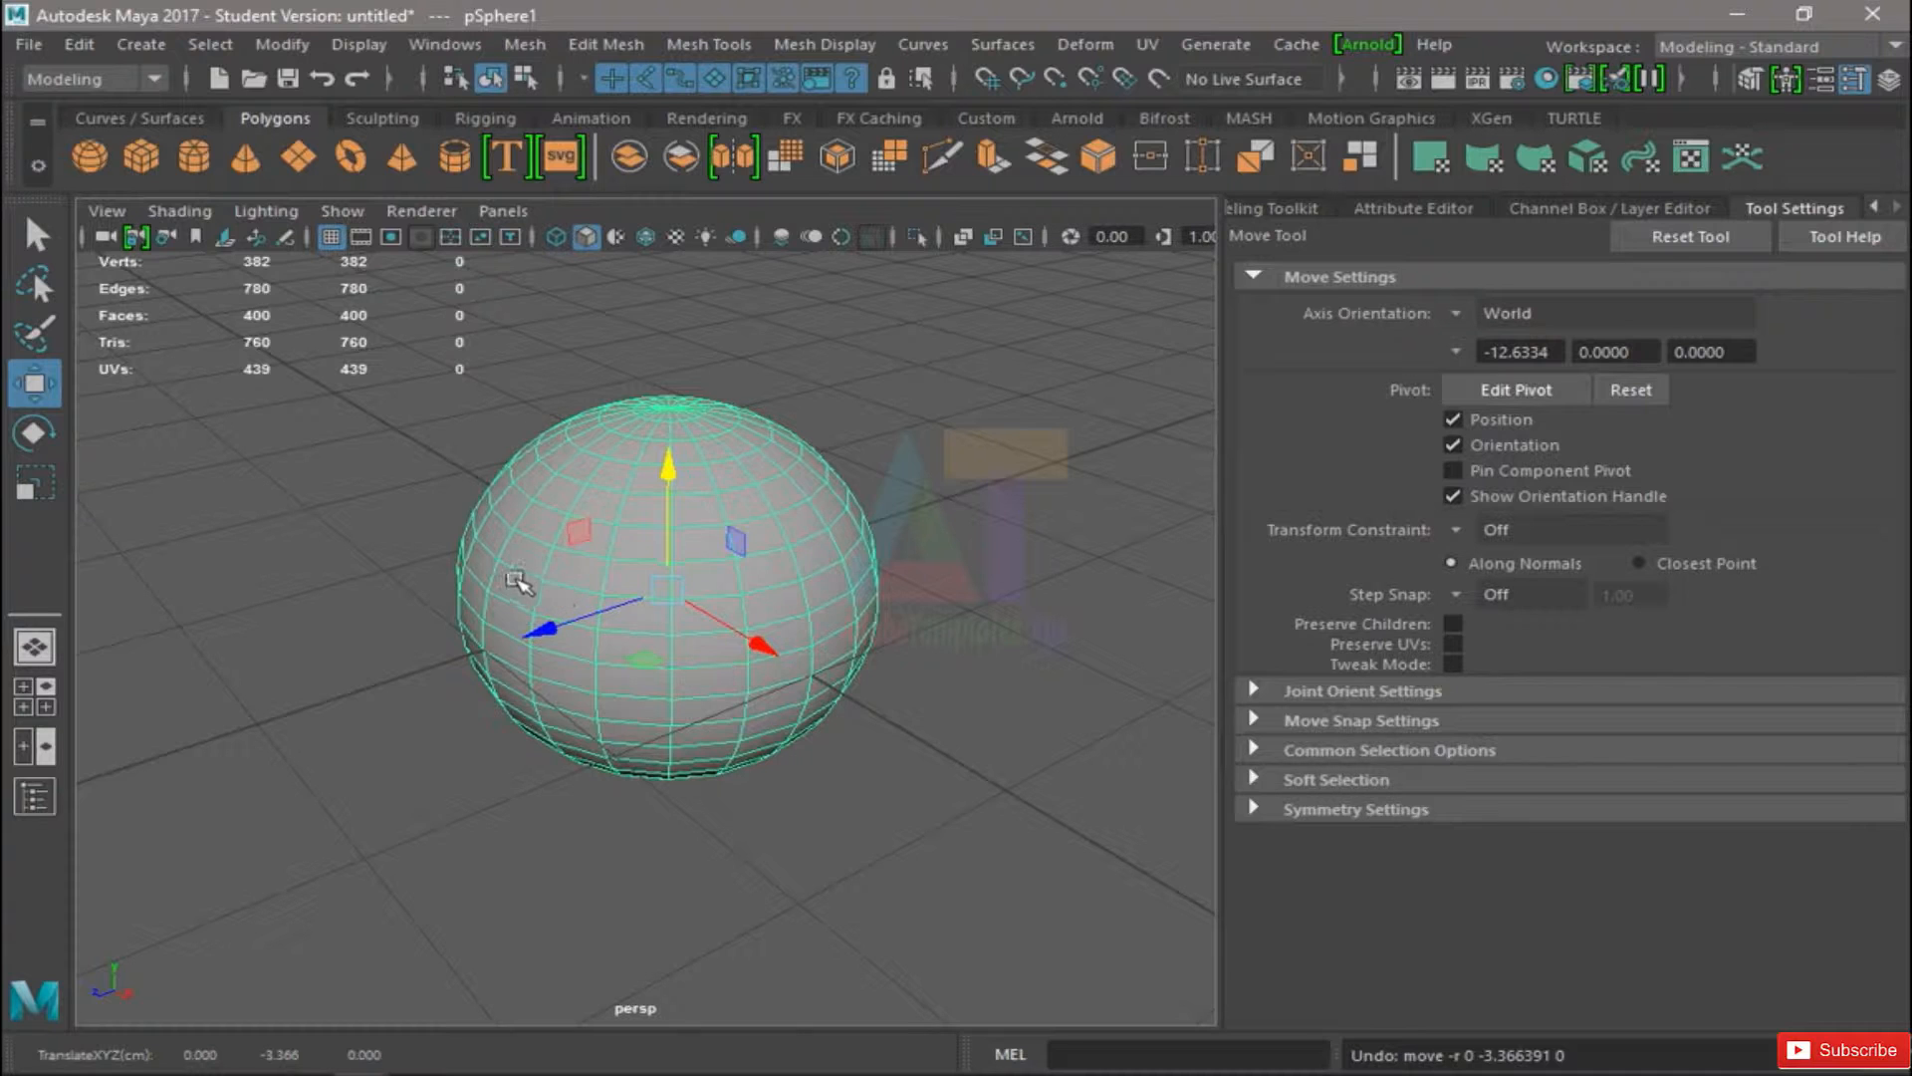
Try moving the sphere about 0.78 cm along Z and 0.96 cm up along Y, and undo both moves
click(670, 586)
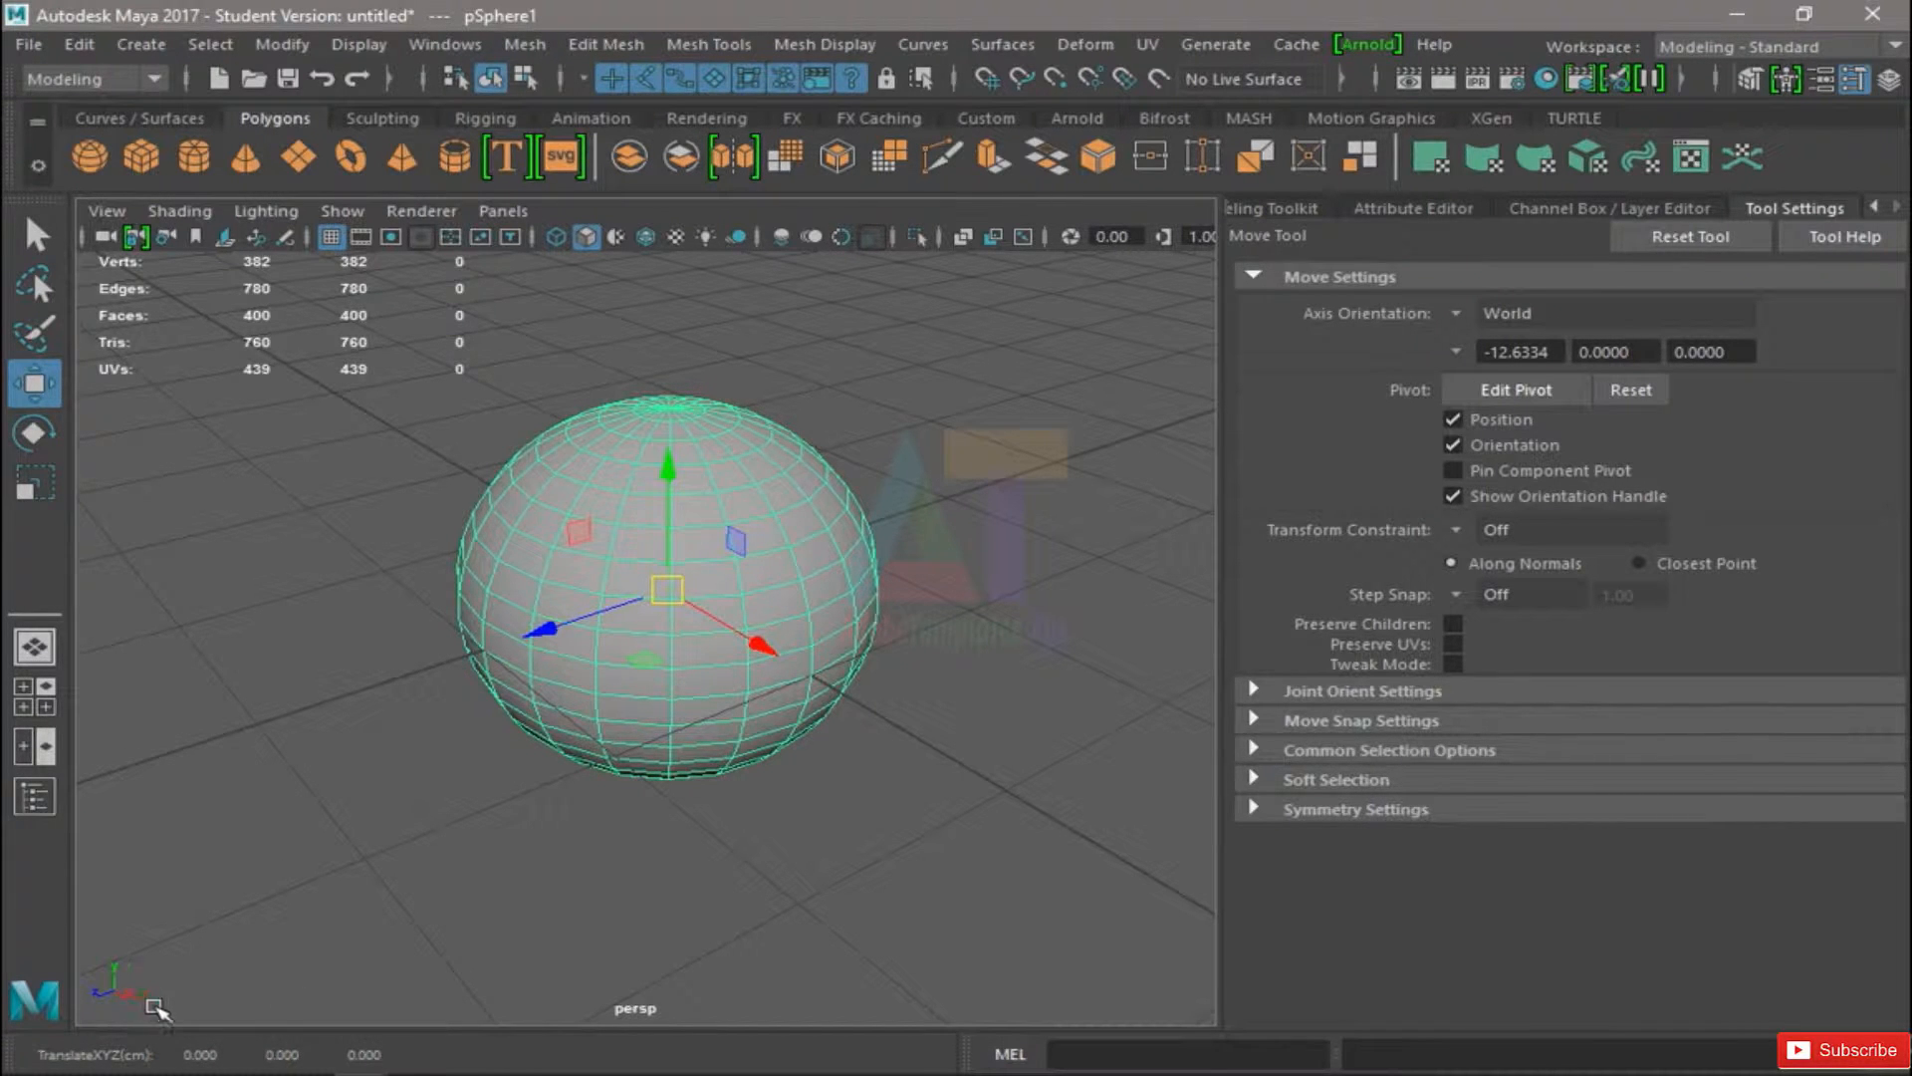
alt+drag(286, 930, 286, 971)
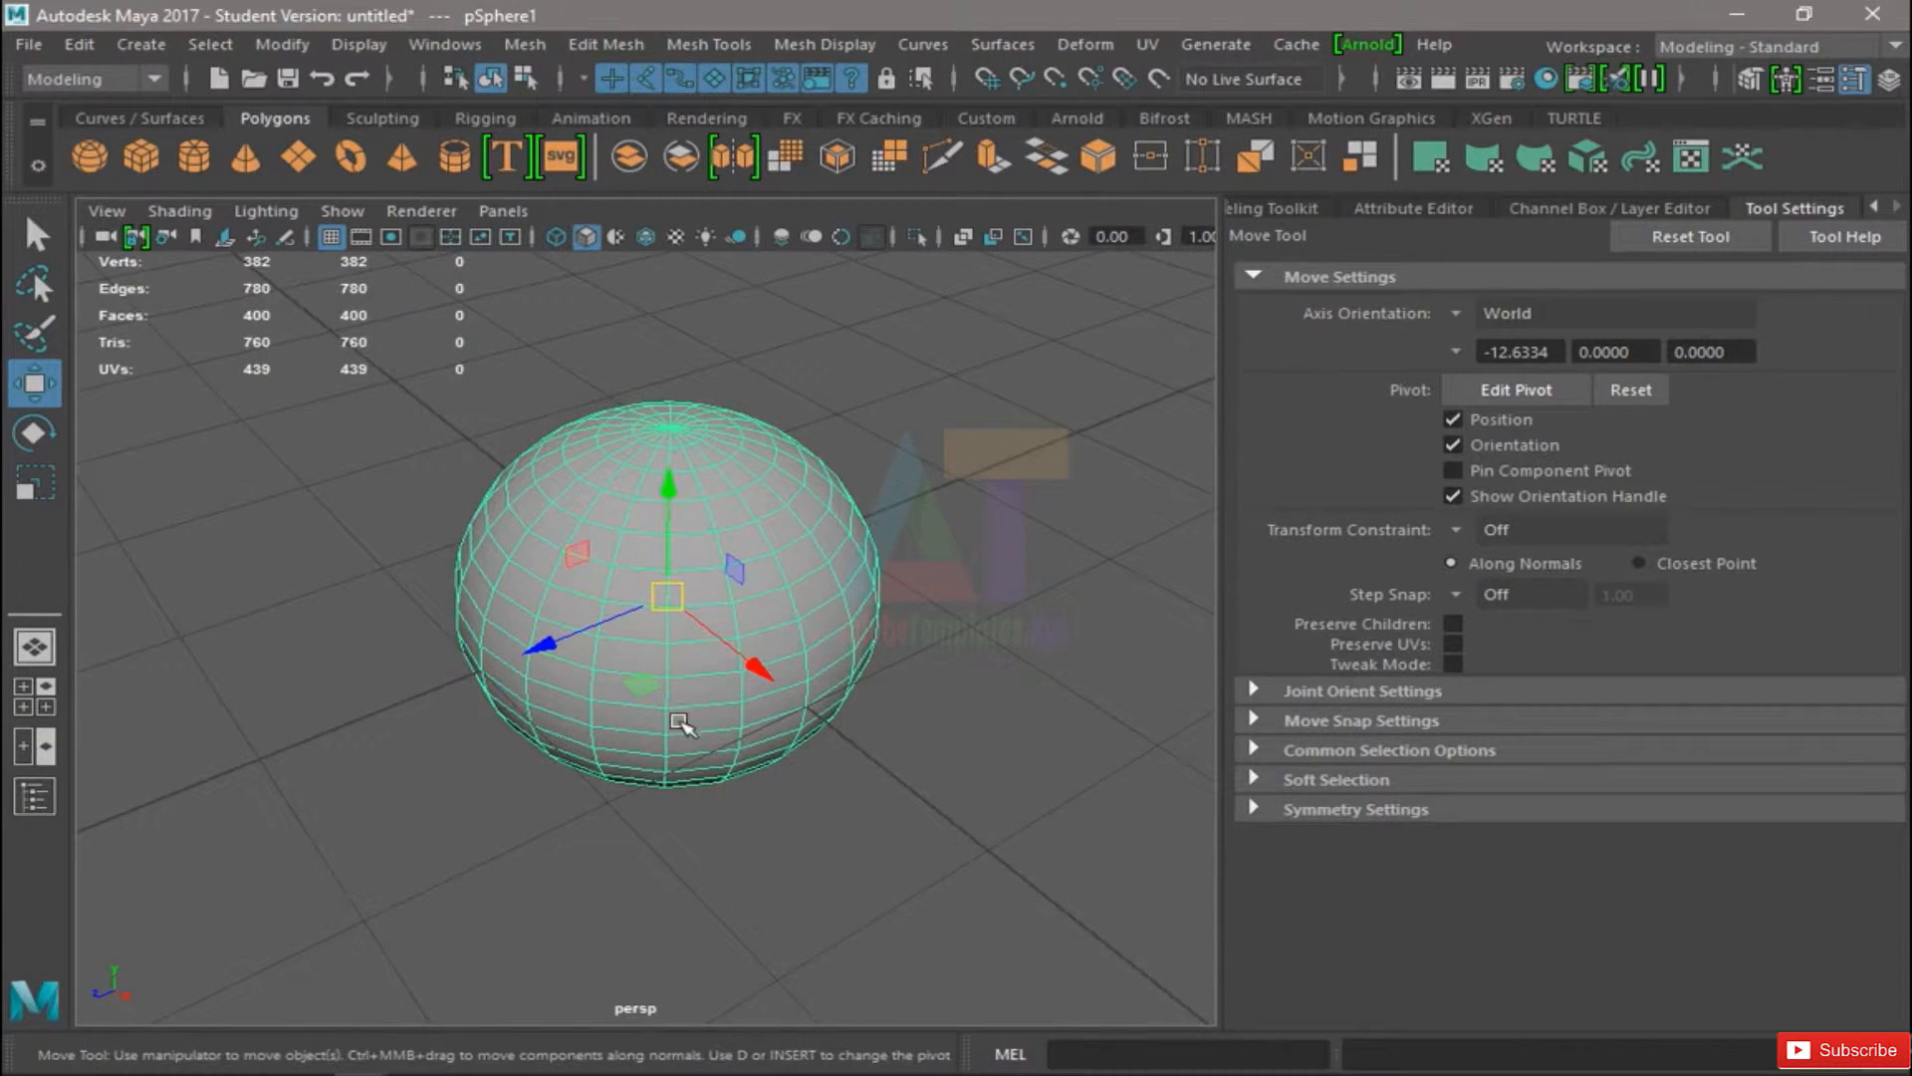
alt+drag(680, 720, 683, 689)
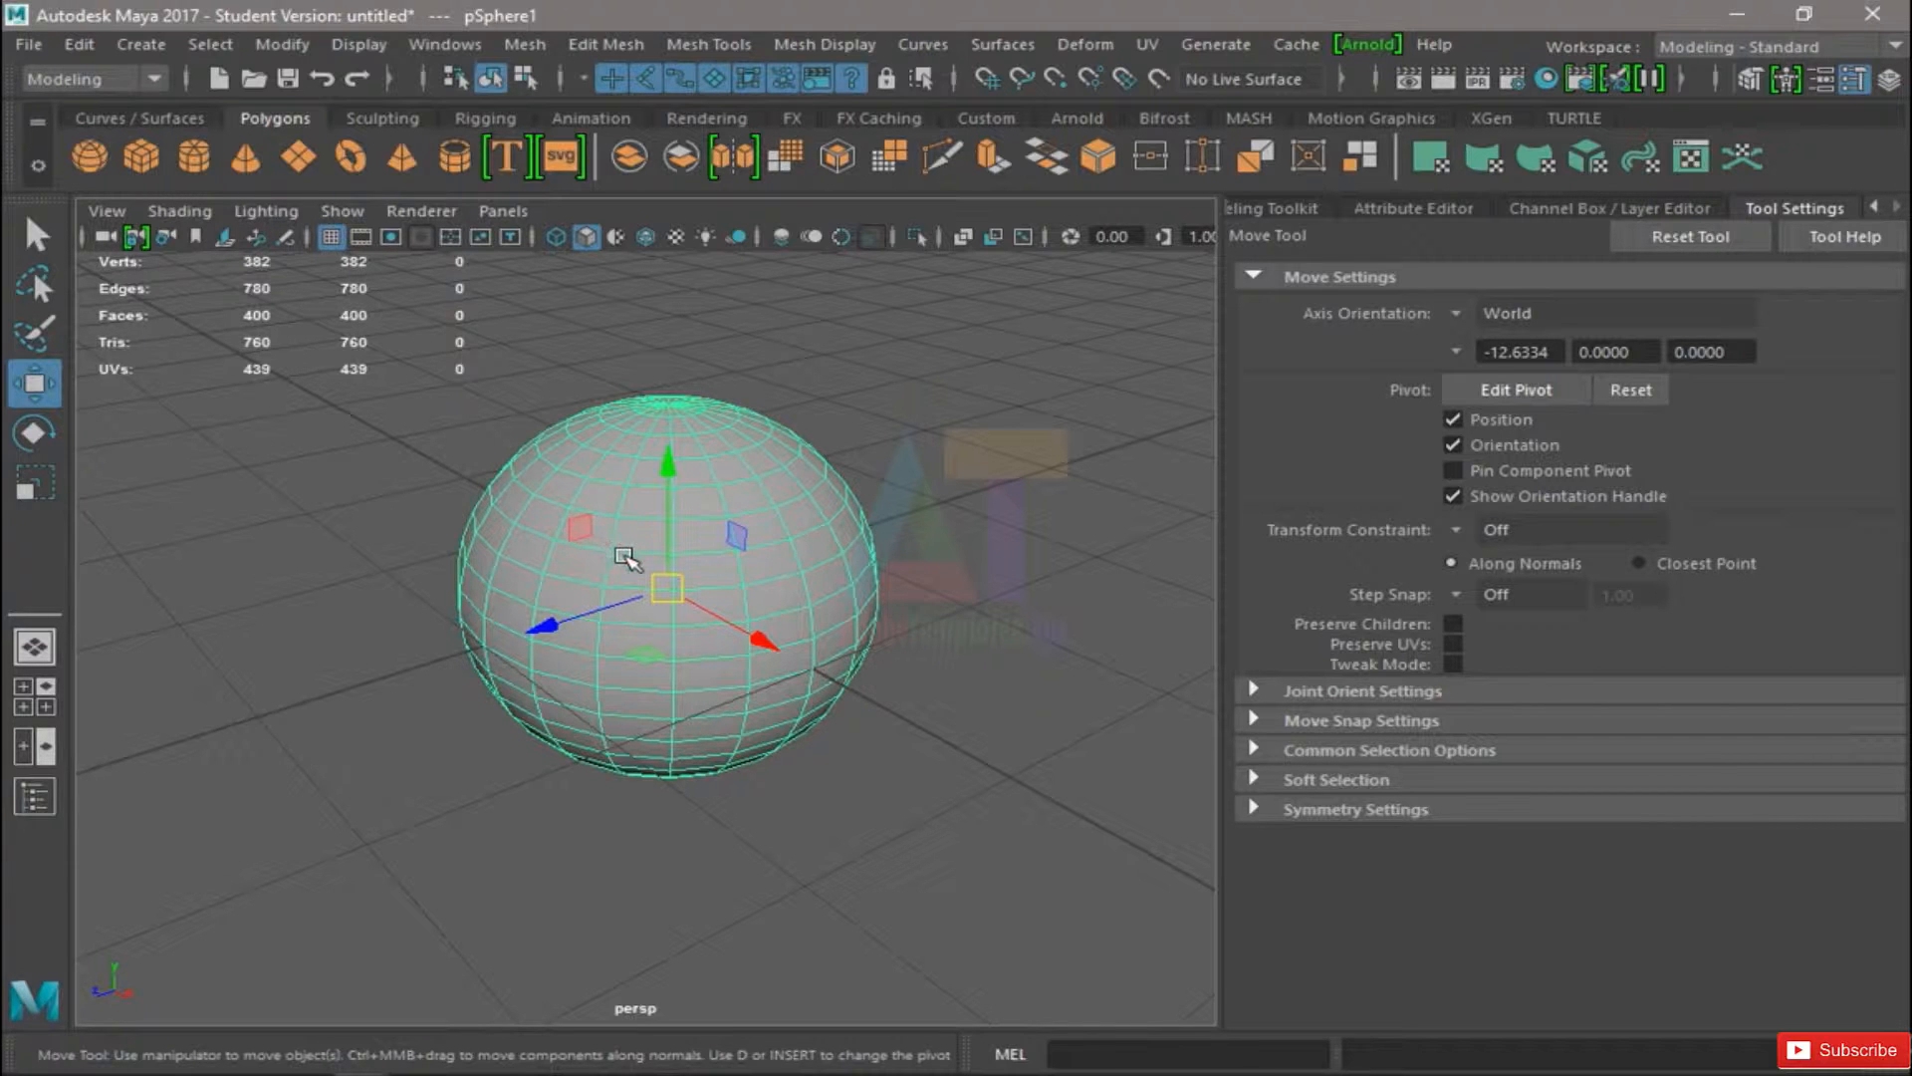
alt+middle_drag(630, 552, 615, 567)
alt+right_drag(615, 567, 726, 588)
alt+middle_drag(645, 557, 645, 566)
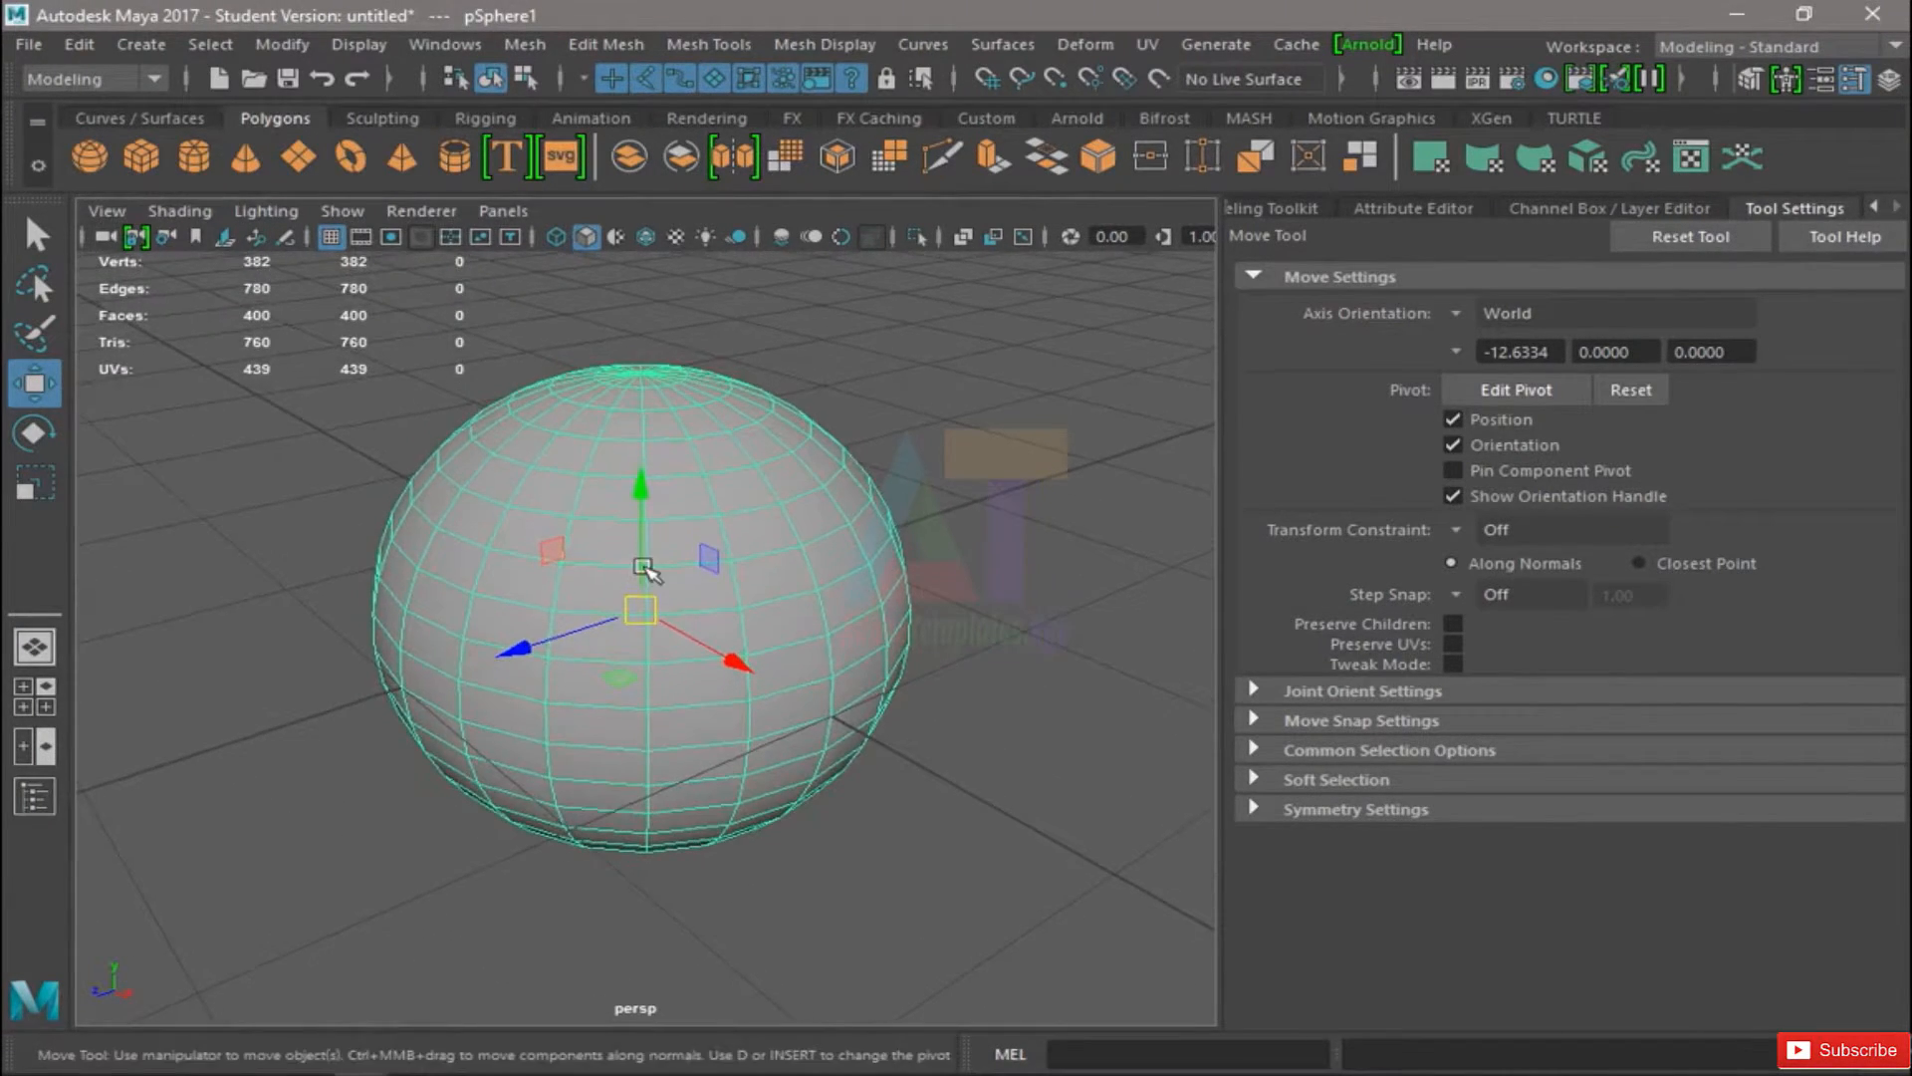
drag(542, 638, 348, 702)
drag(456, 581, 460, 433)
key(ctrl+z)
key(ctrl+z)
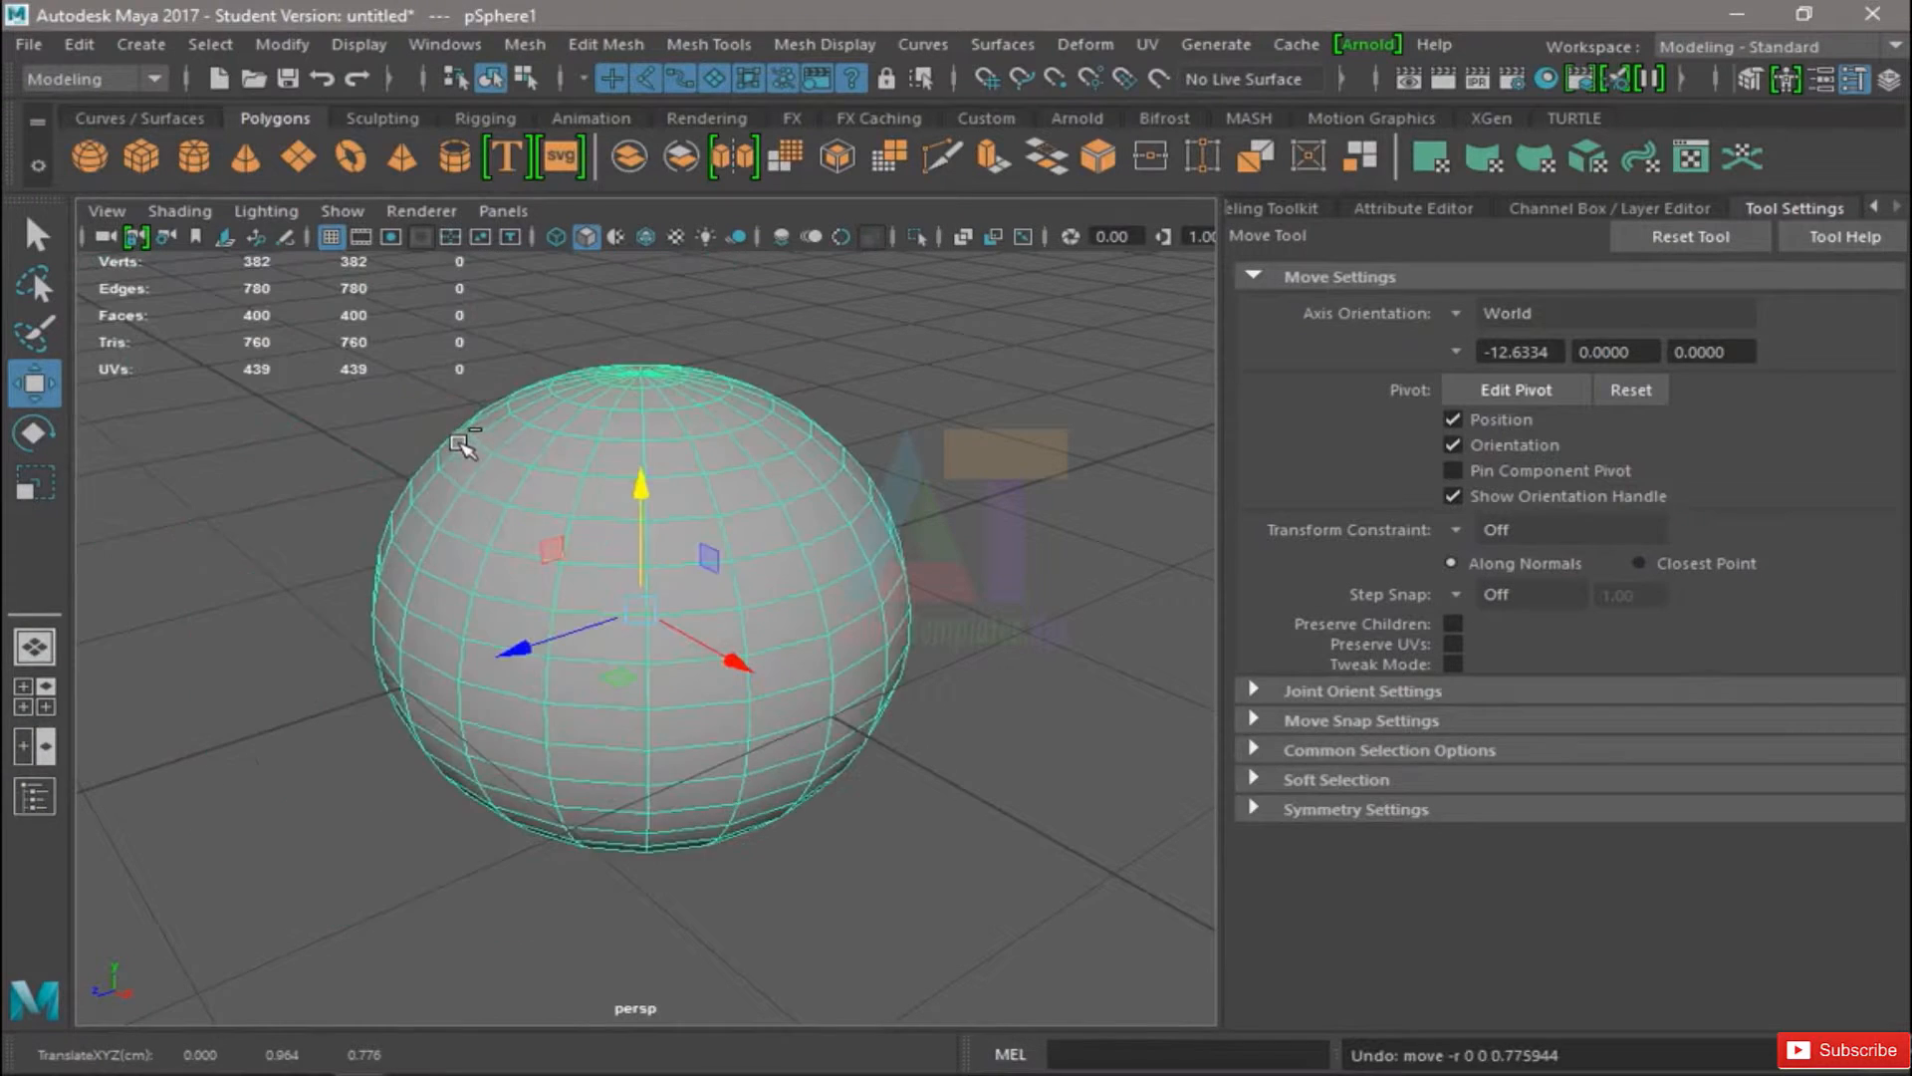
Try moving the sphere within the YZ plane using the manipulator's plane handle, and undo the move
scroll(558, 490, down, 7)
scroll(617, 513, up, 3)
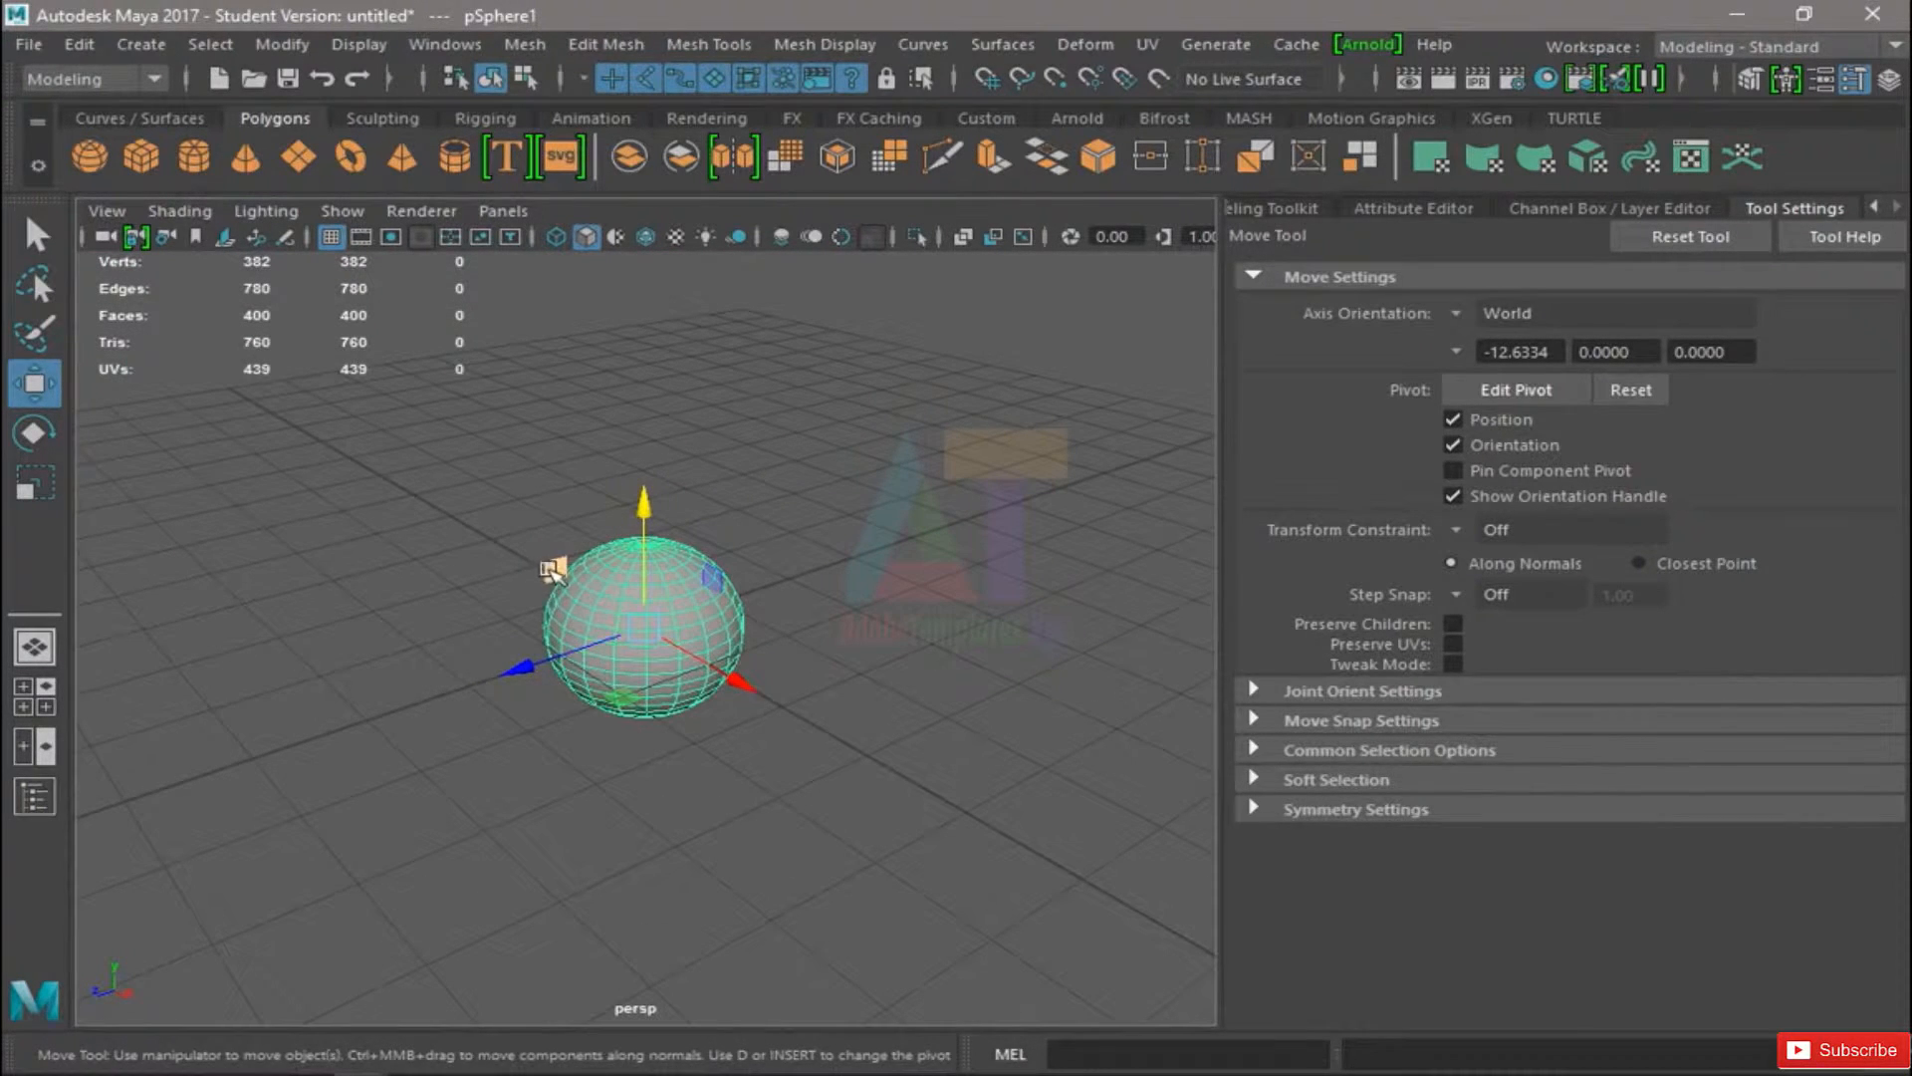
drag(550, 565, 697, 588)
key(ctrl+z)
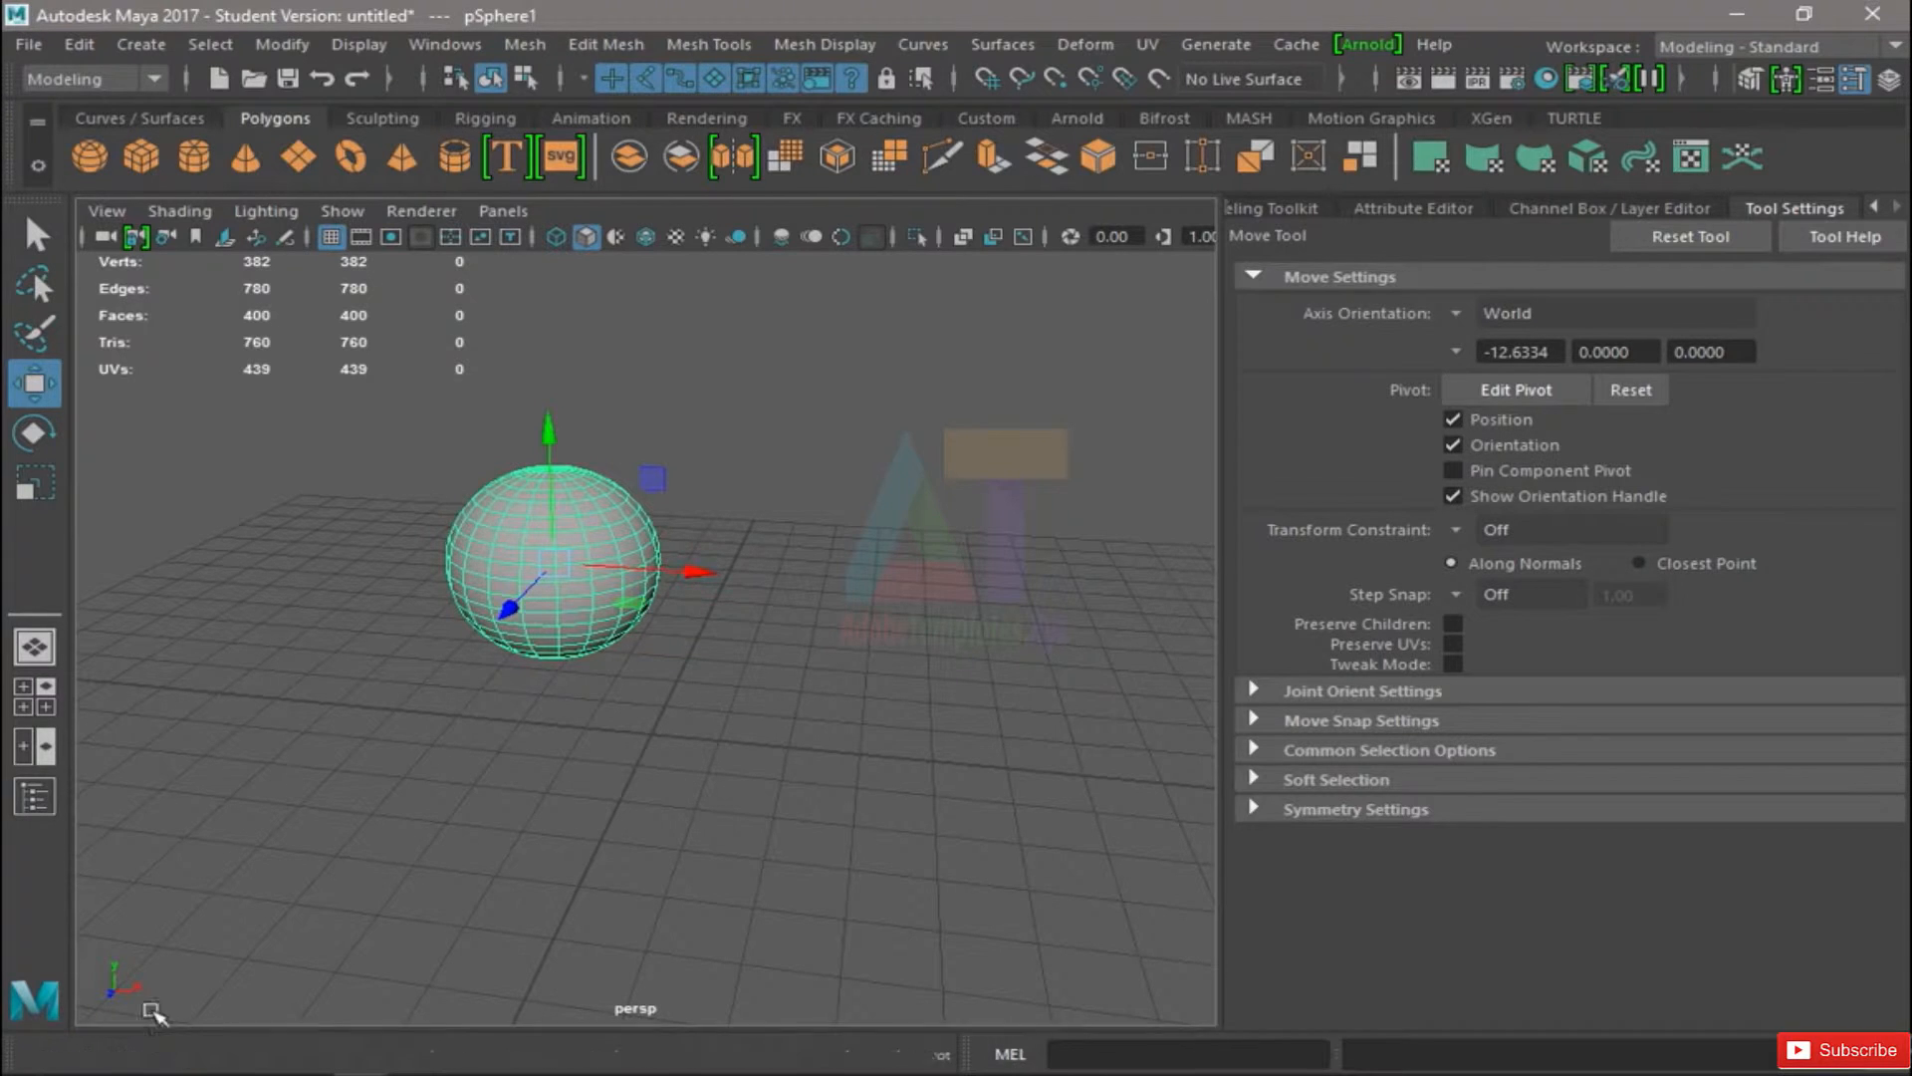
Try moving the sphere with the manipulator's other plane handles, and undo the moves
alt+drag(727, 752, 795, 769)
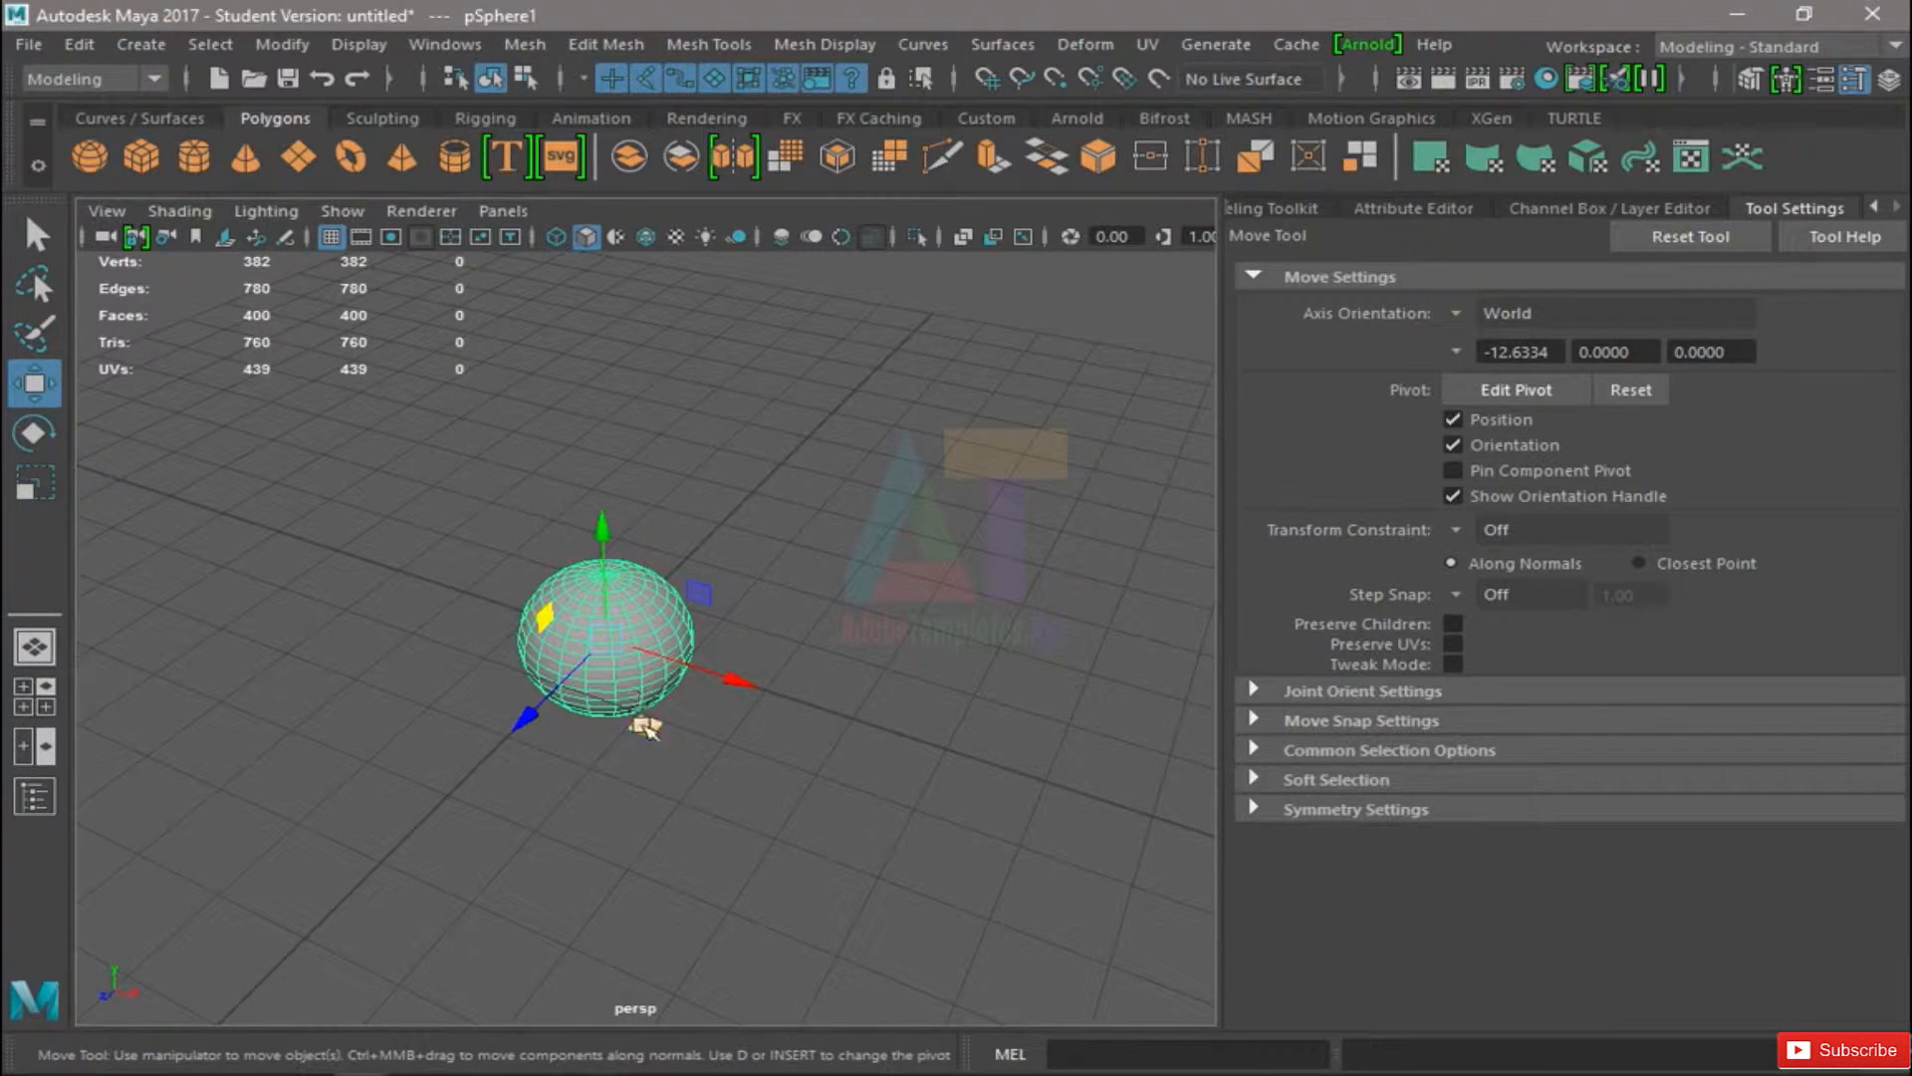
alt+drag(652, 762, 550, 511)
key(ctrl+z)
key(ctrl+z)
Inspect the sphere and its move manipulator at close range
alt+middle_drag(636, 568, 597, 588)
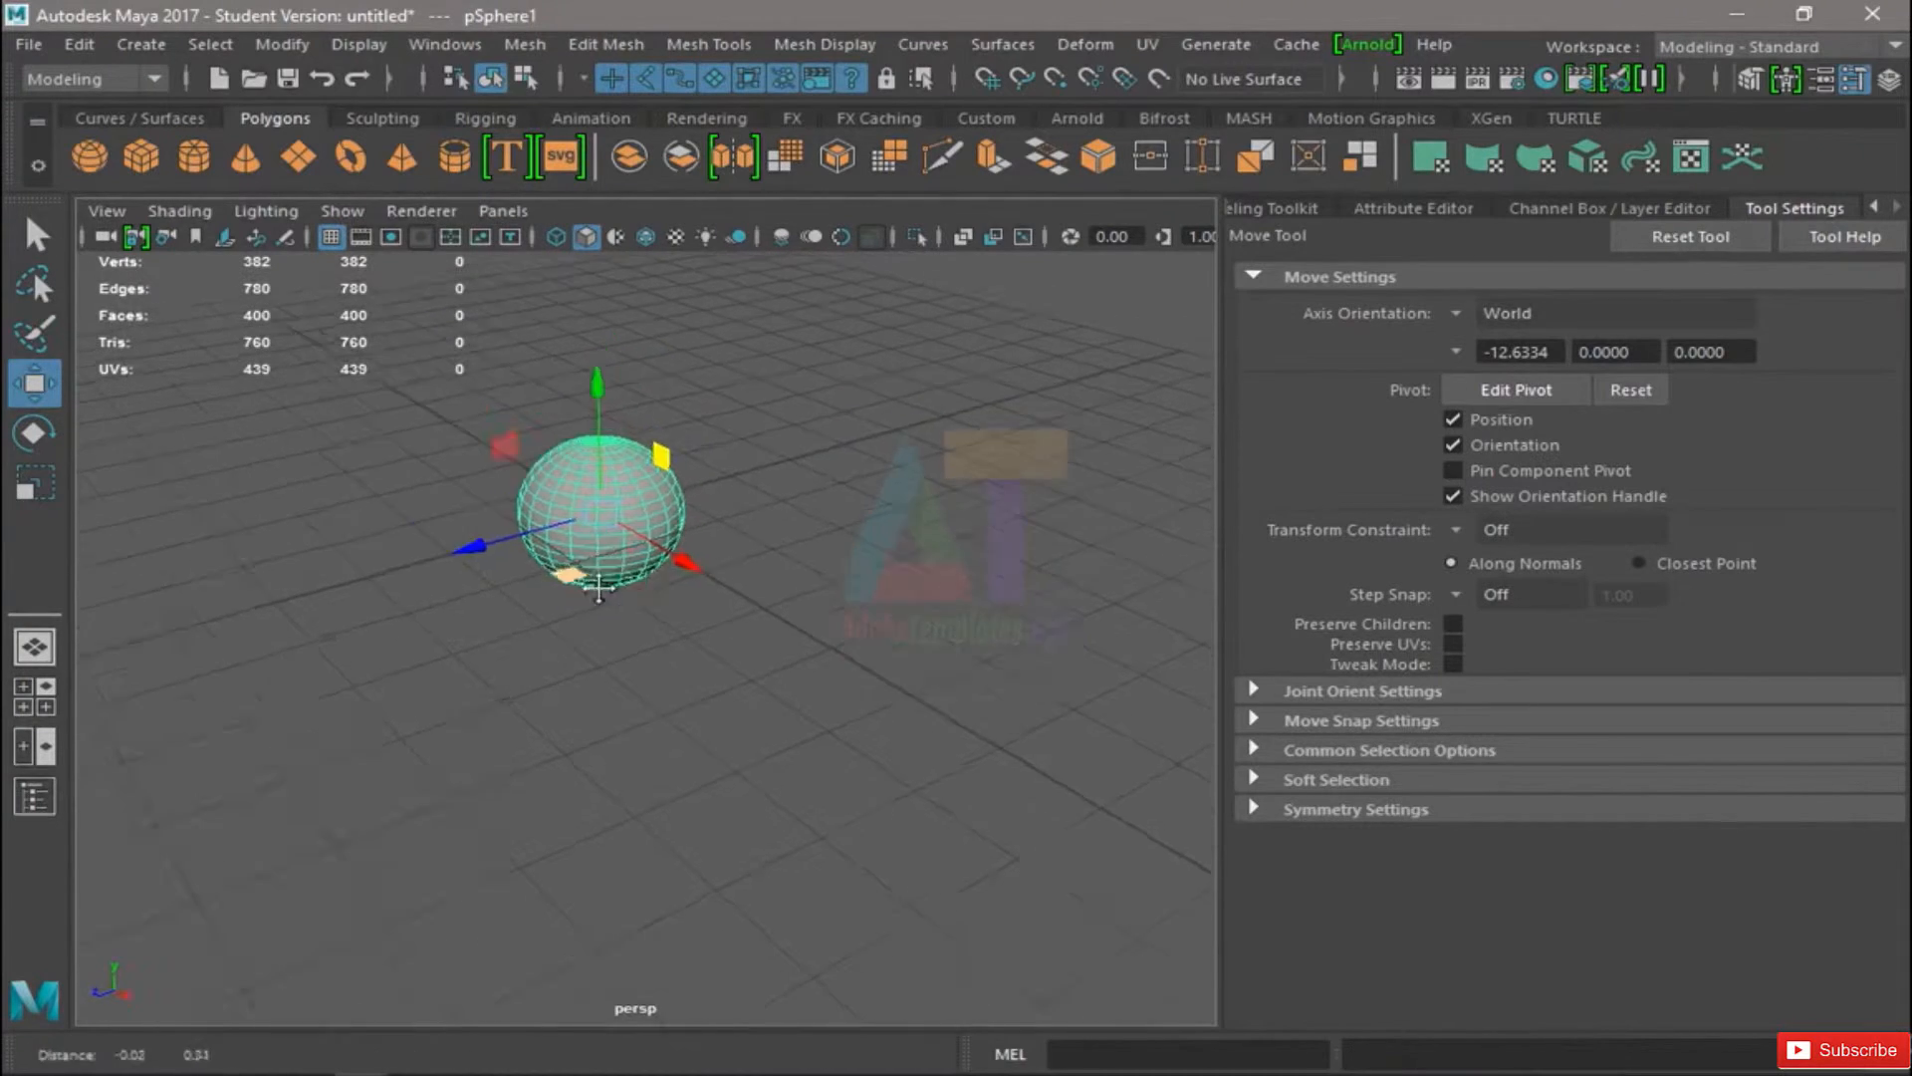
alt+right_drag(598, 588, 806, 627)
alt+drag(637, 547, 687, 529)
alt+middle_drag(538, 529, 614, 602)
alt+right_drag(614, 602, 747, 624)
alt+drag(745, 624, 657, 598)
alt+middle_drag(657, 597, 644, 619)
alt+right_drag(644, 619, 742, 631)
alt+middle_drag(534, 482, 546, 488)
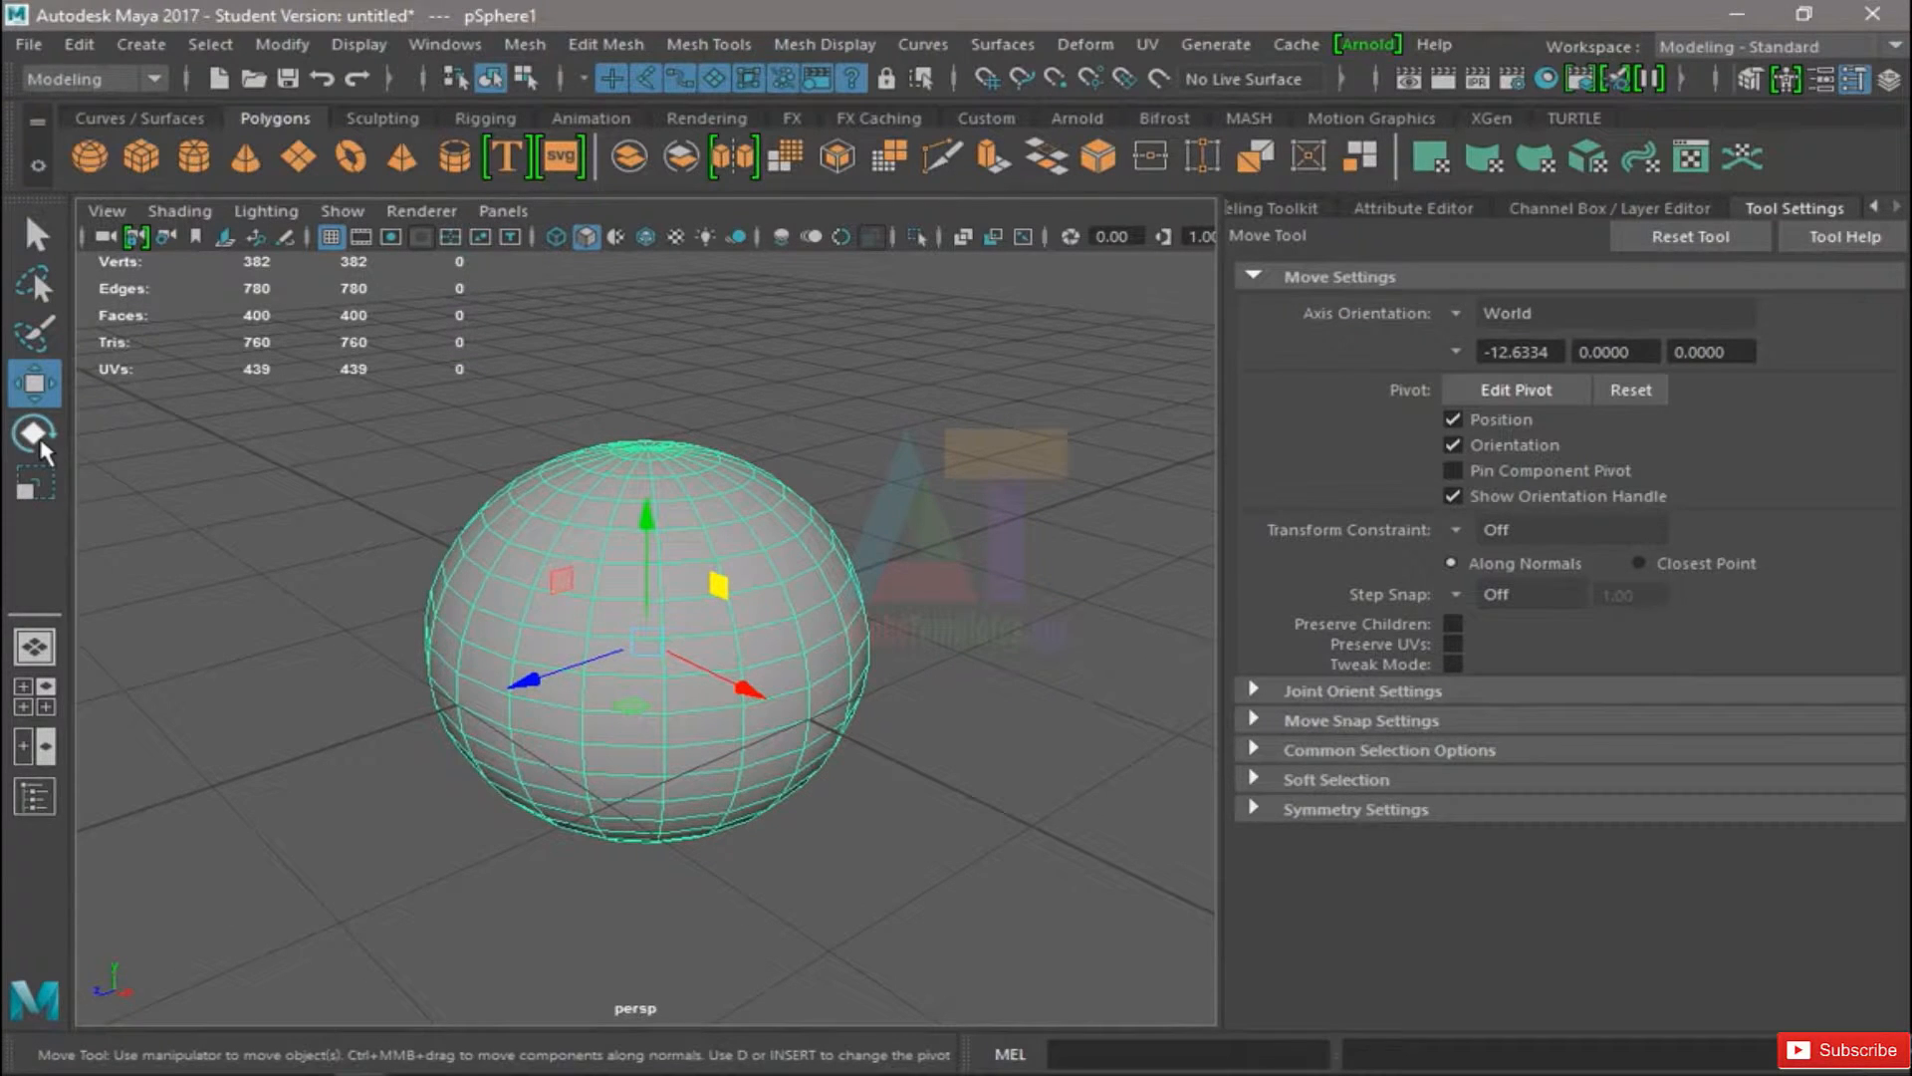
Try moving the sphere freely by the centre handle of the Move tool's manipulator
click(36, 435)
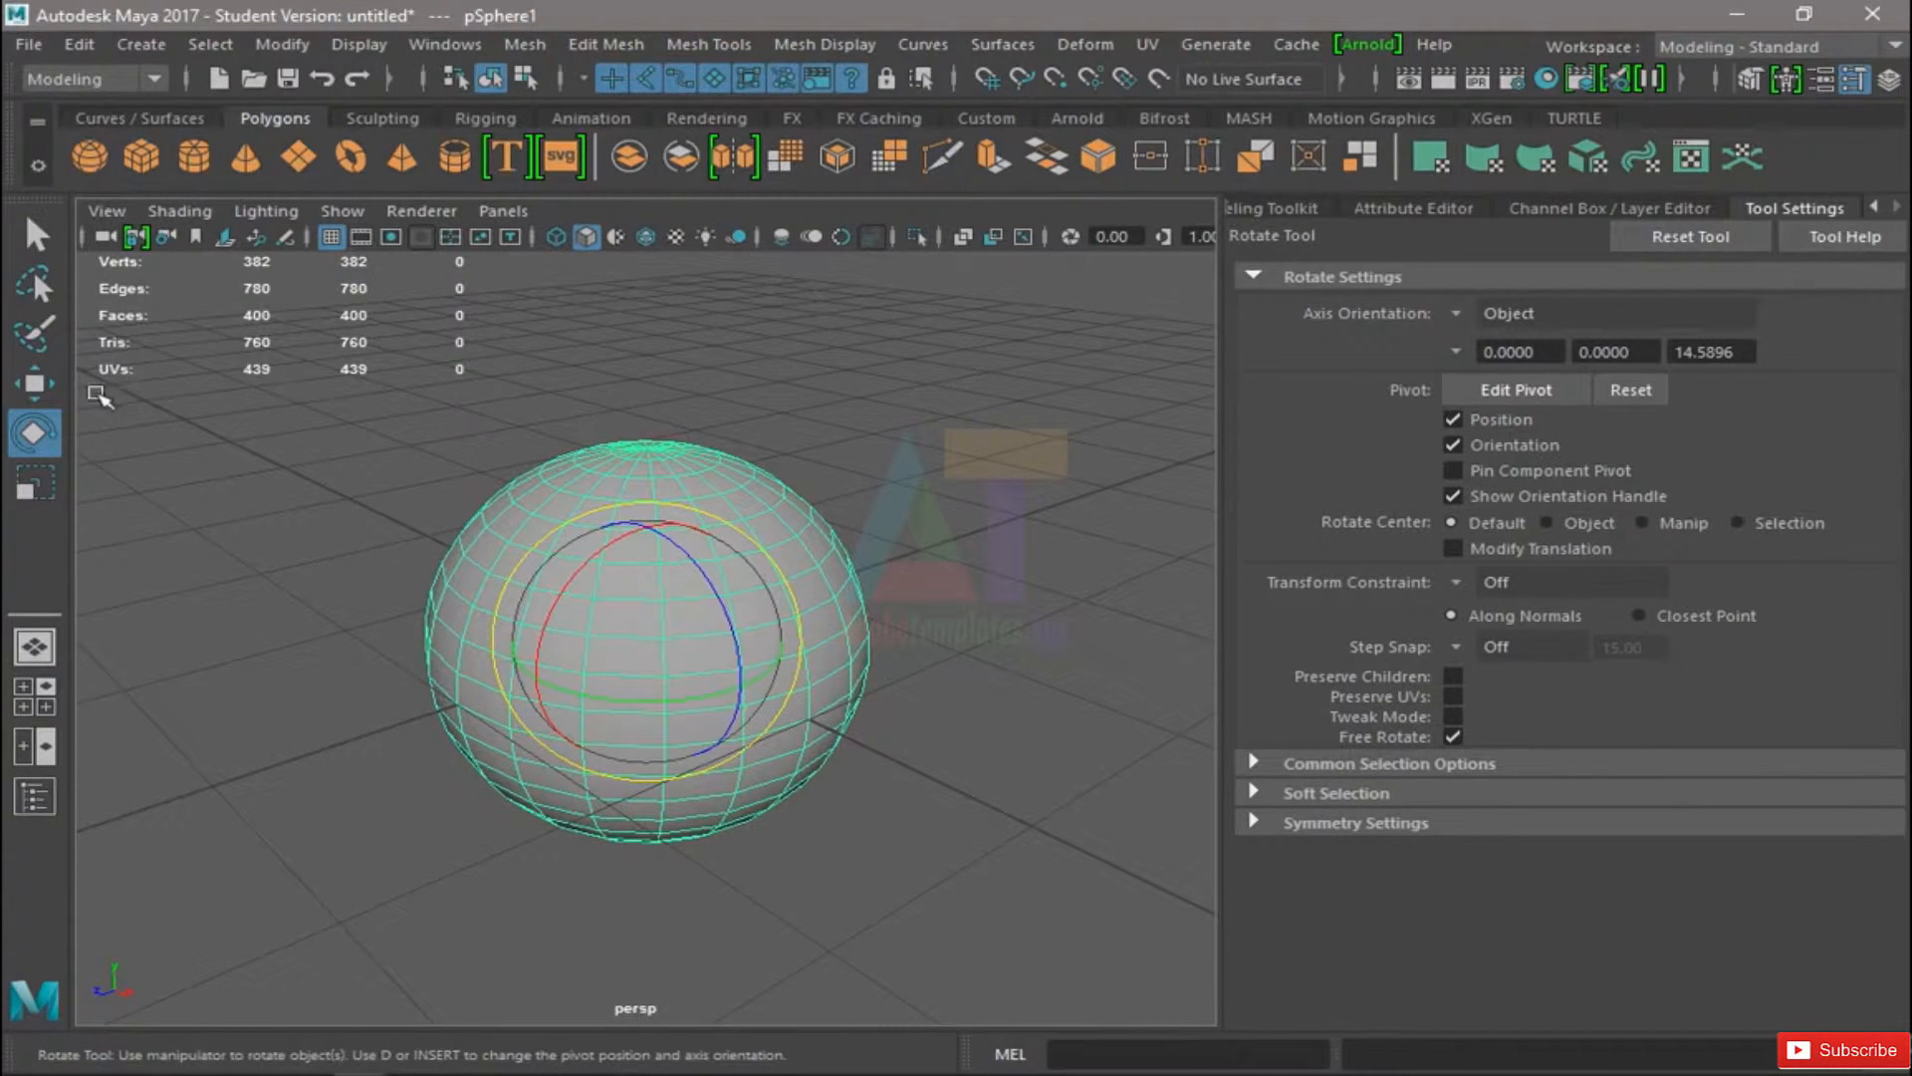
key(w)
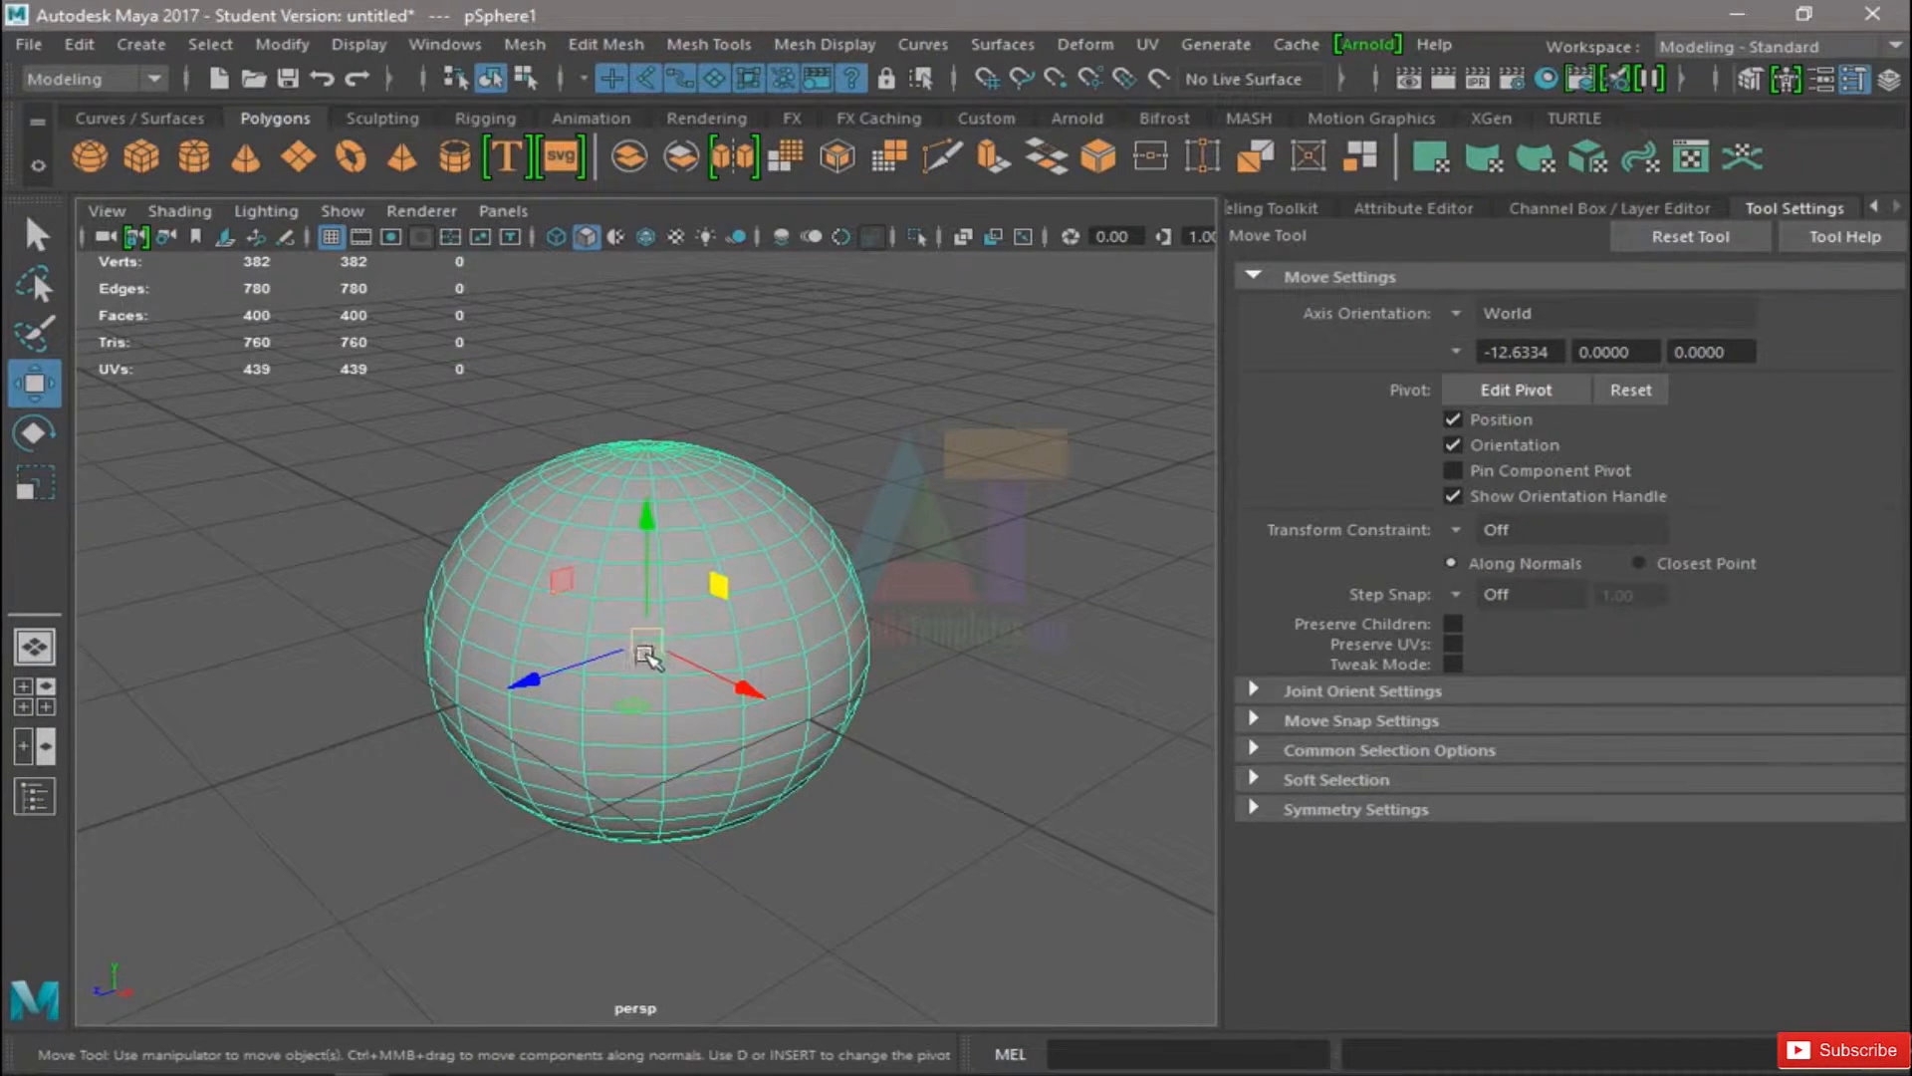
click(645, 650)
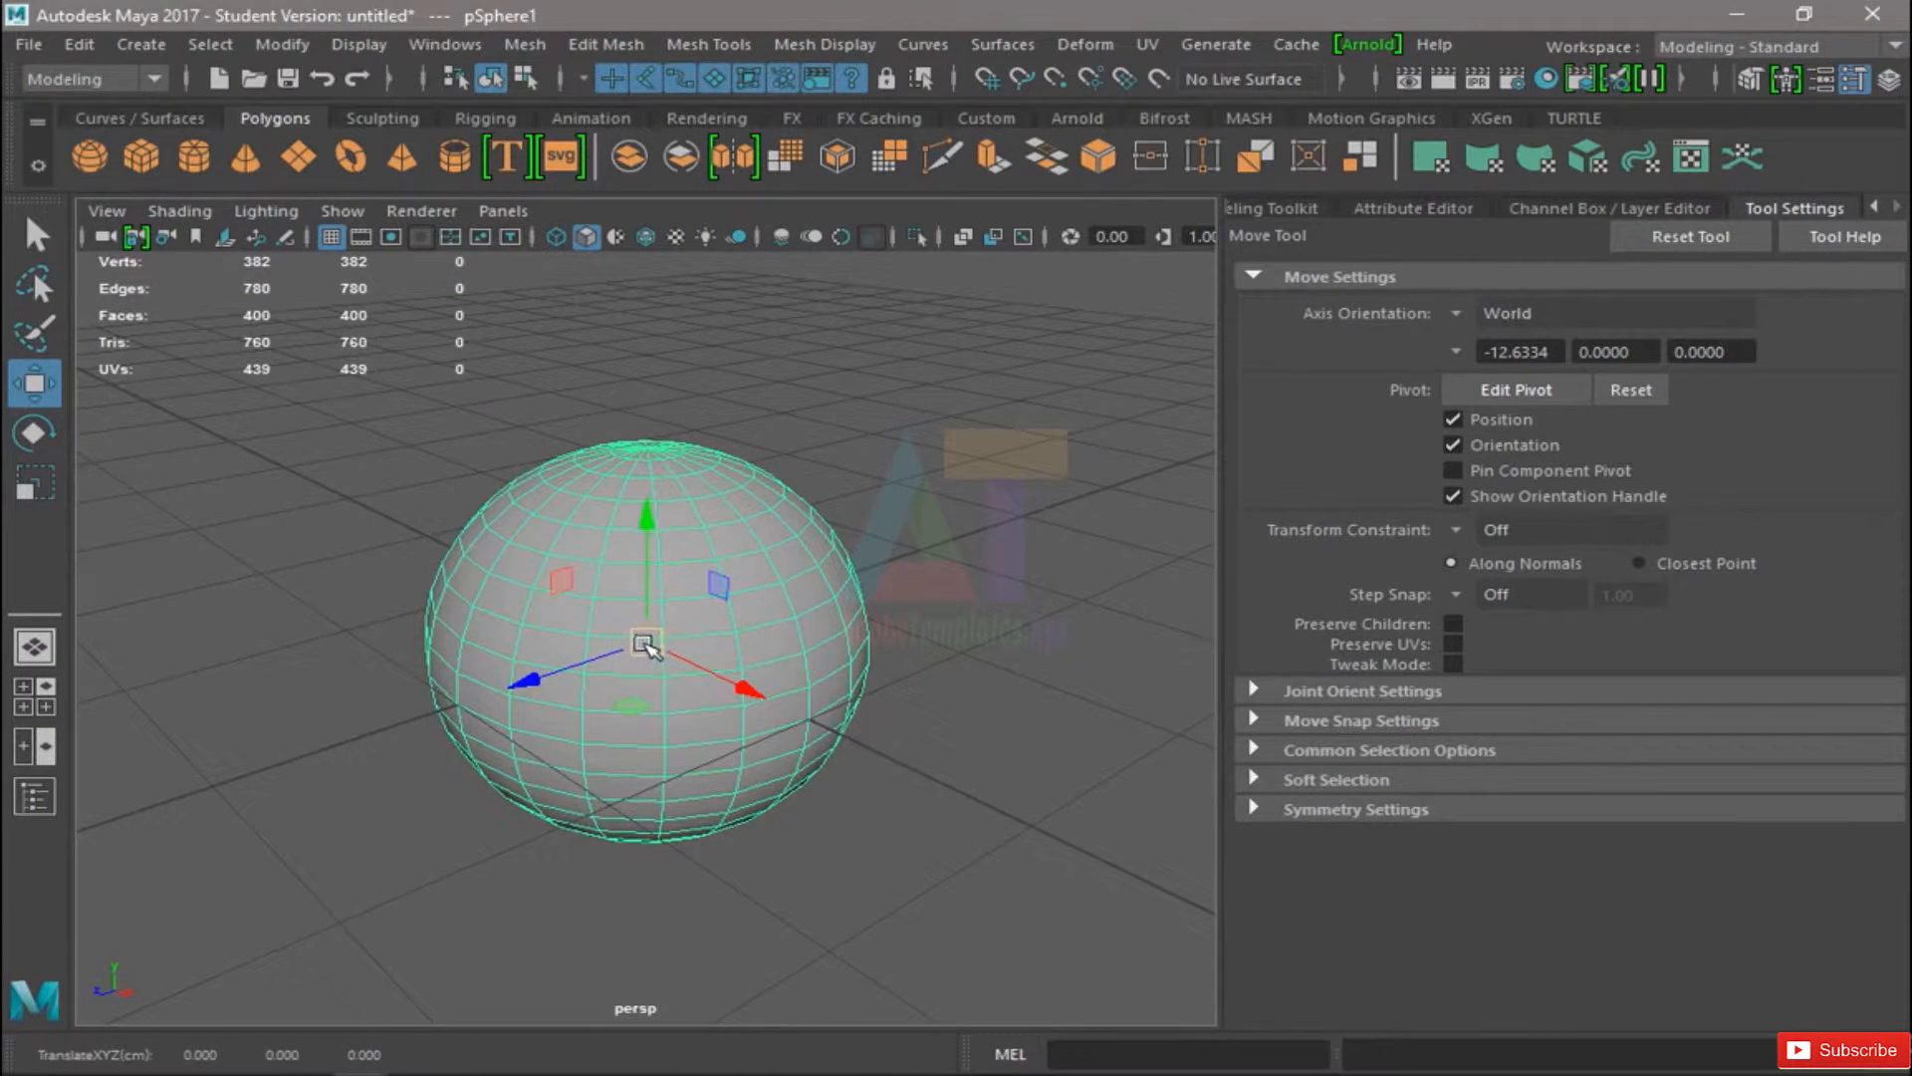
drag(644, 650, 704, 704)
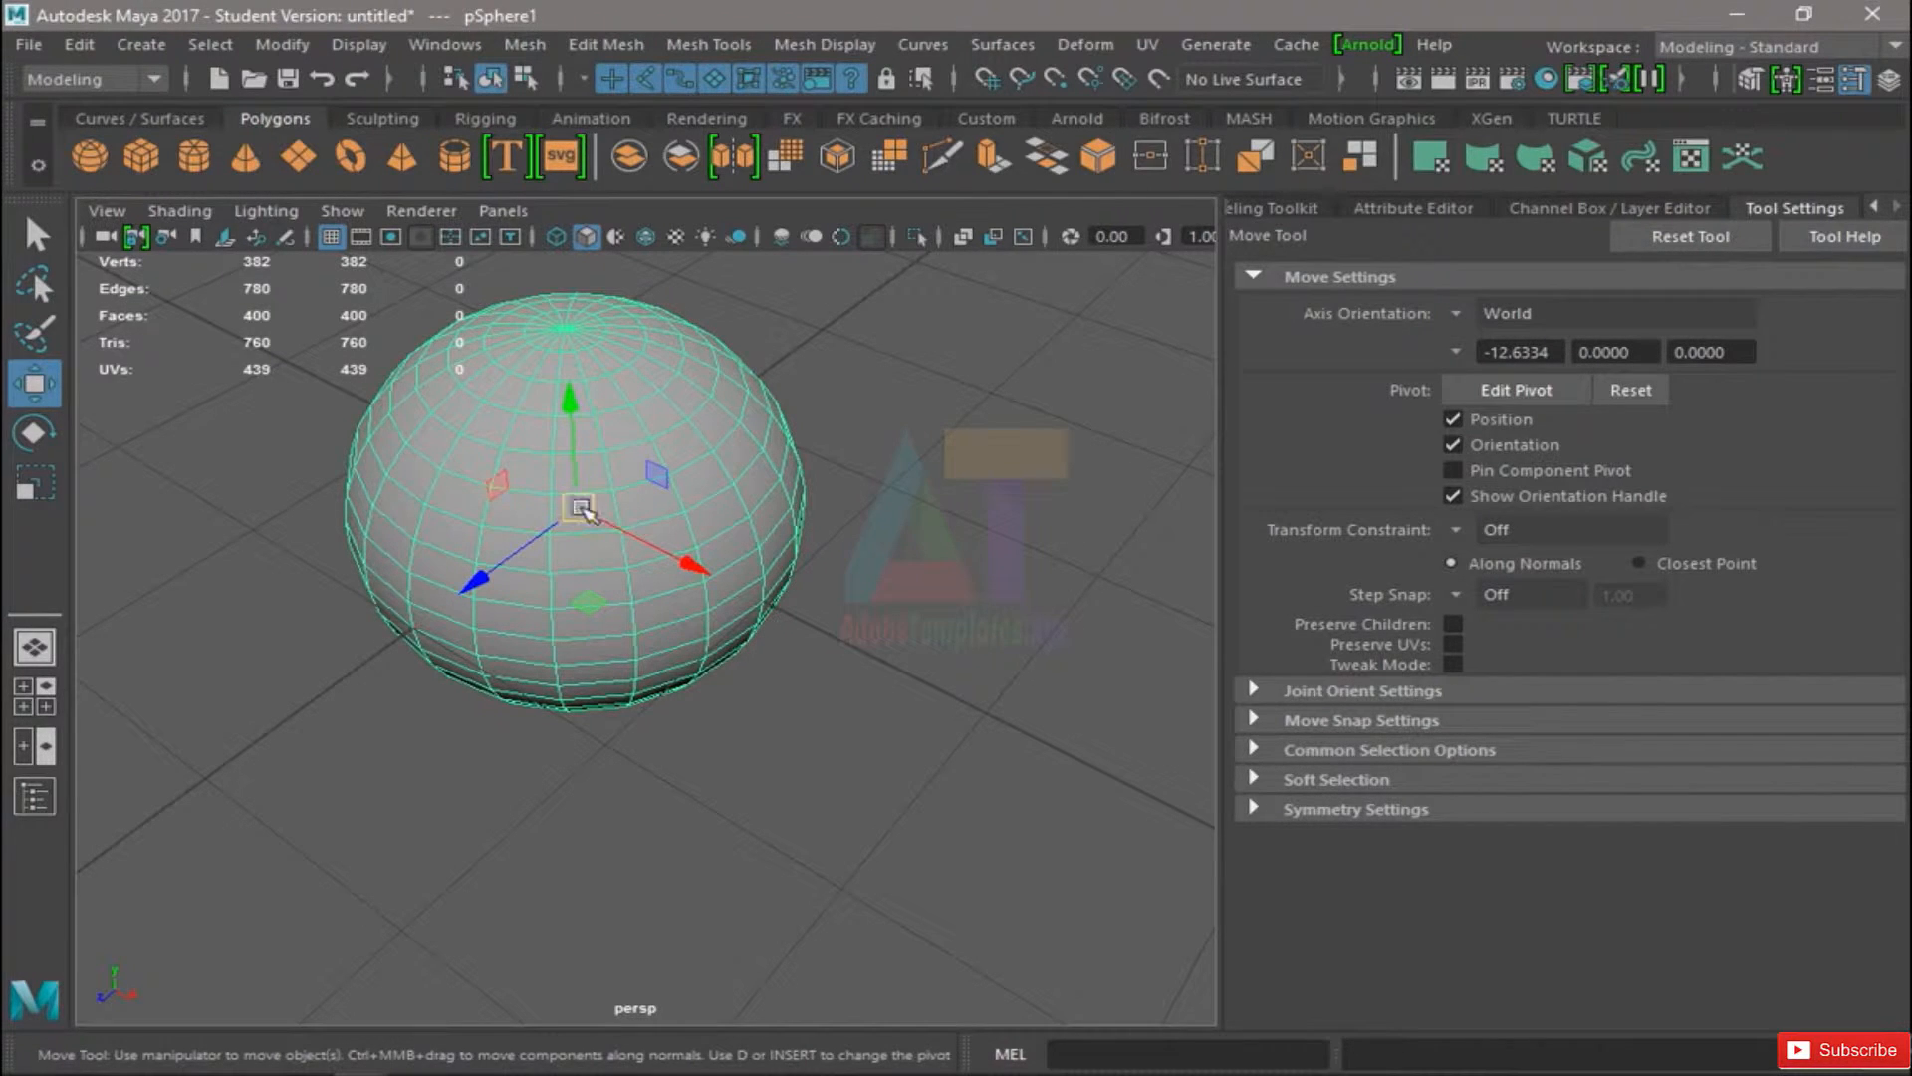
Try rotating the sphere about -78 degrees around its Z axis with the Rotate tool, and undo the rotation
click(33, 432)
alt+drag(619, 414, 491, 628)
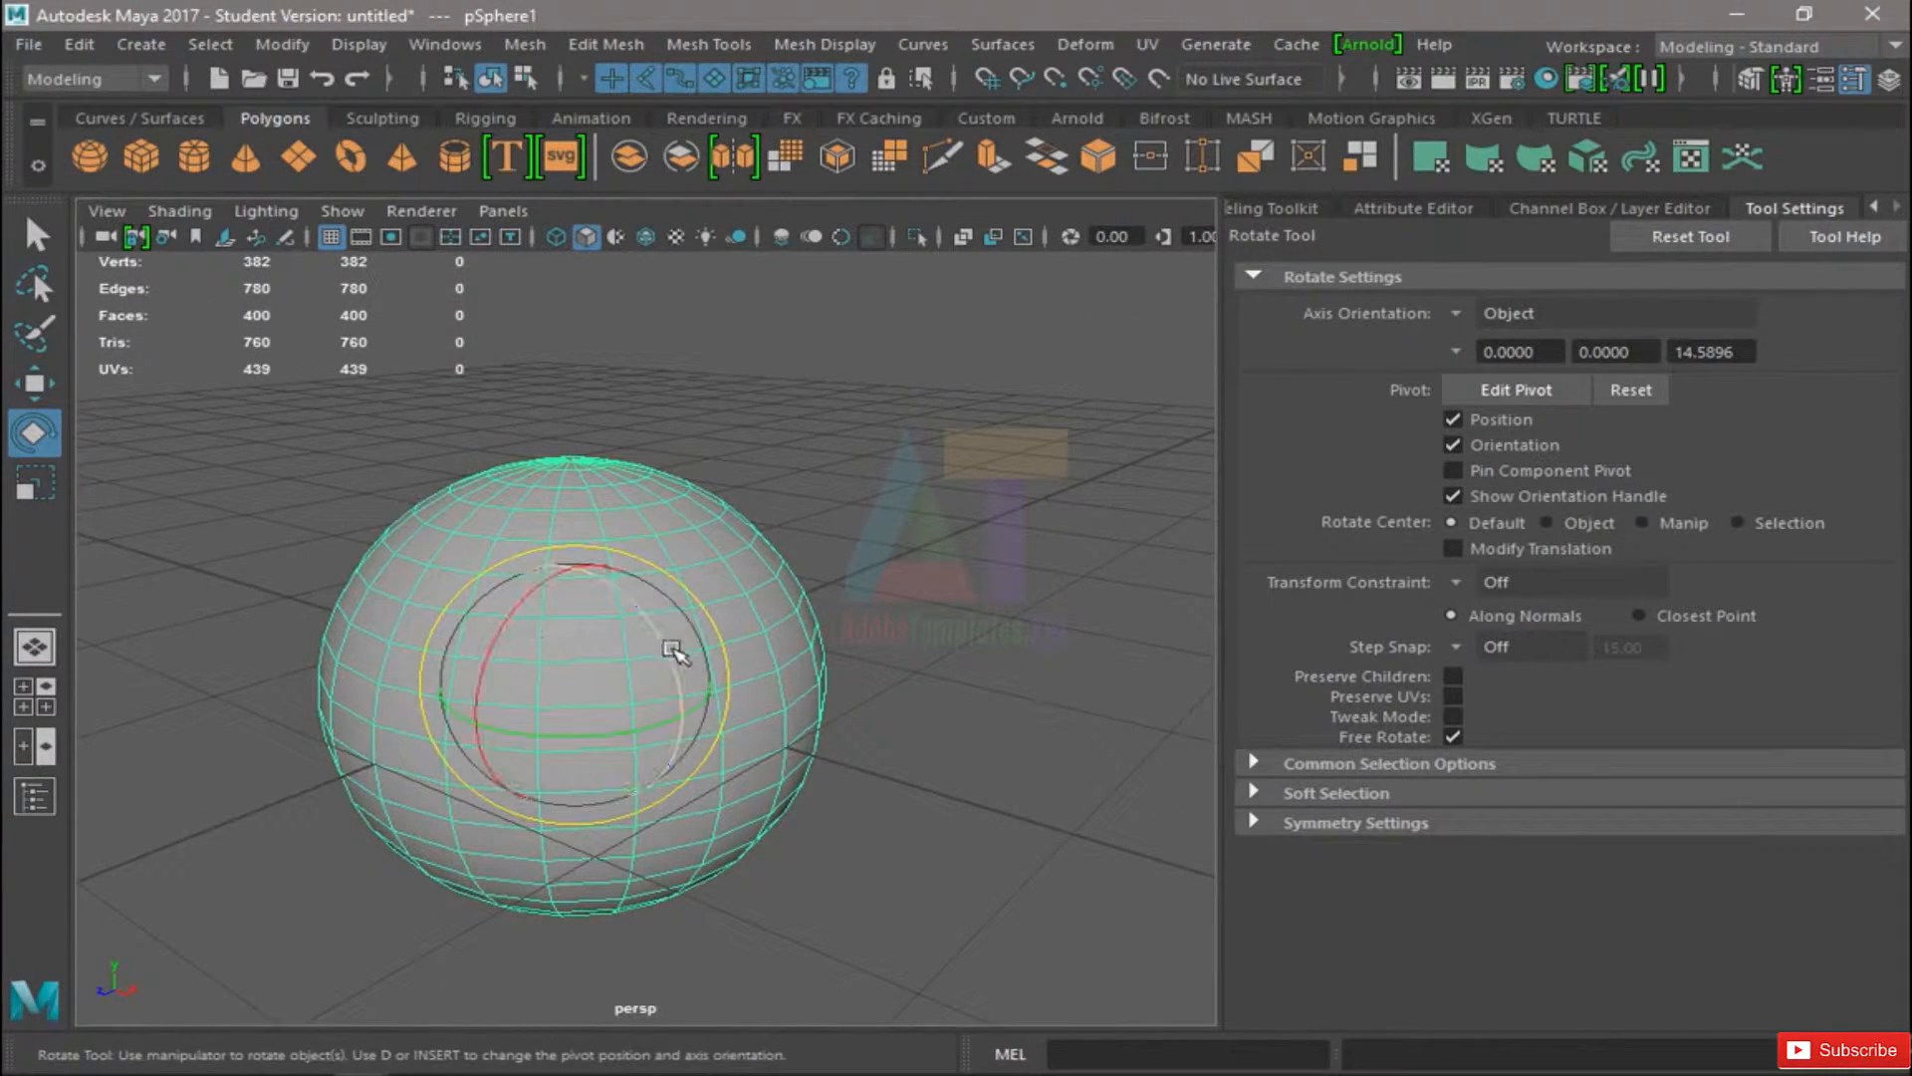
mouse_move(672, 650)
mouse_down()
mouse_move(642, 669)
mouse_move(680, 652)
mouse_up()
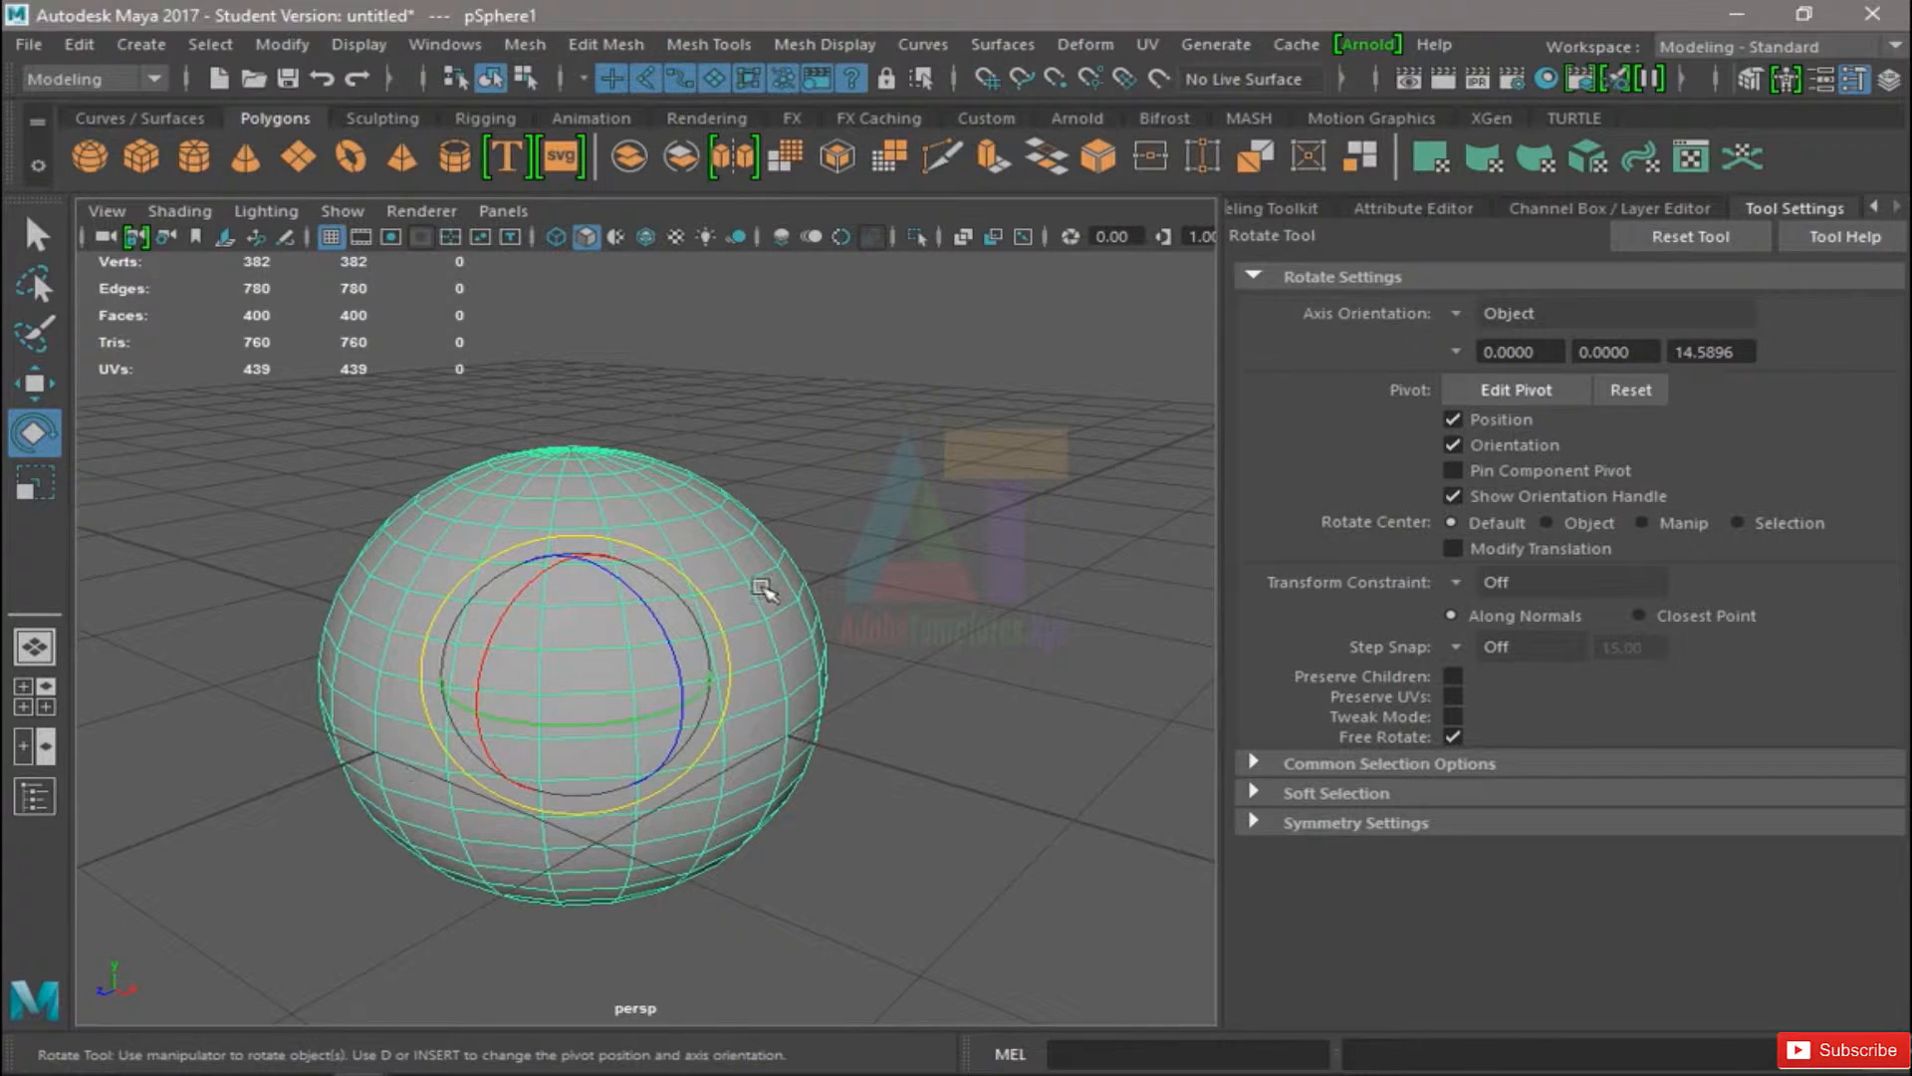
alt+middle_drag(498, 608, 458, 520)
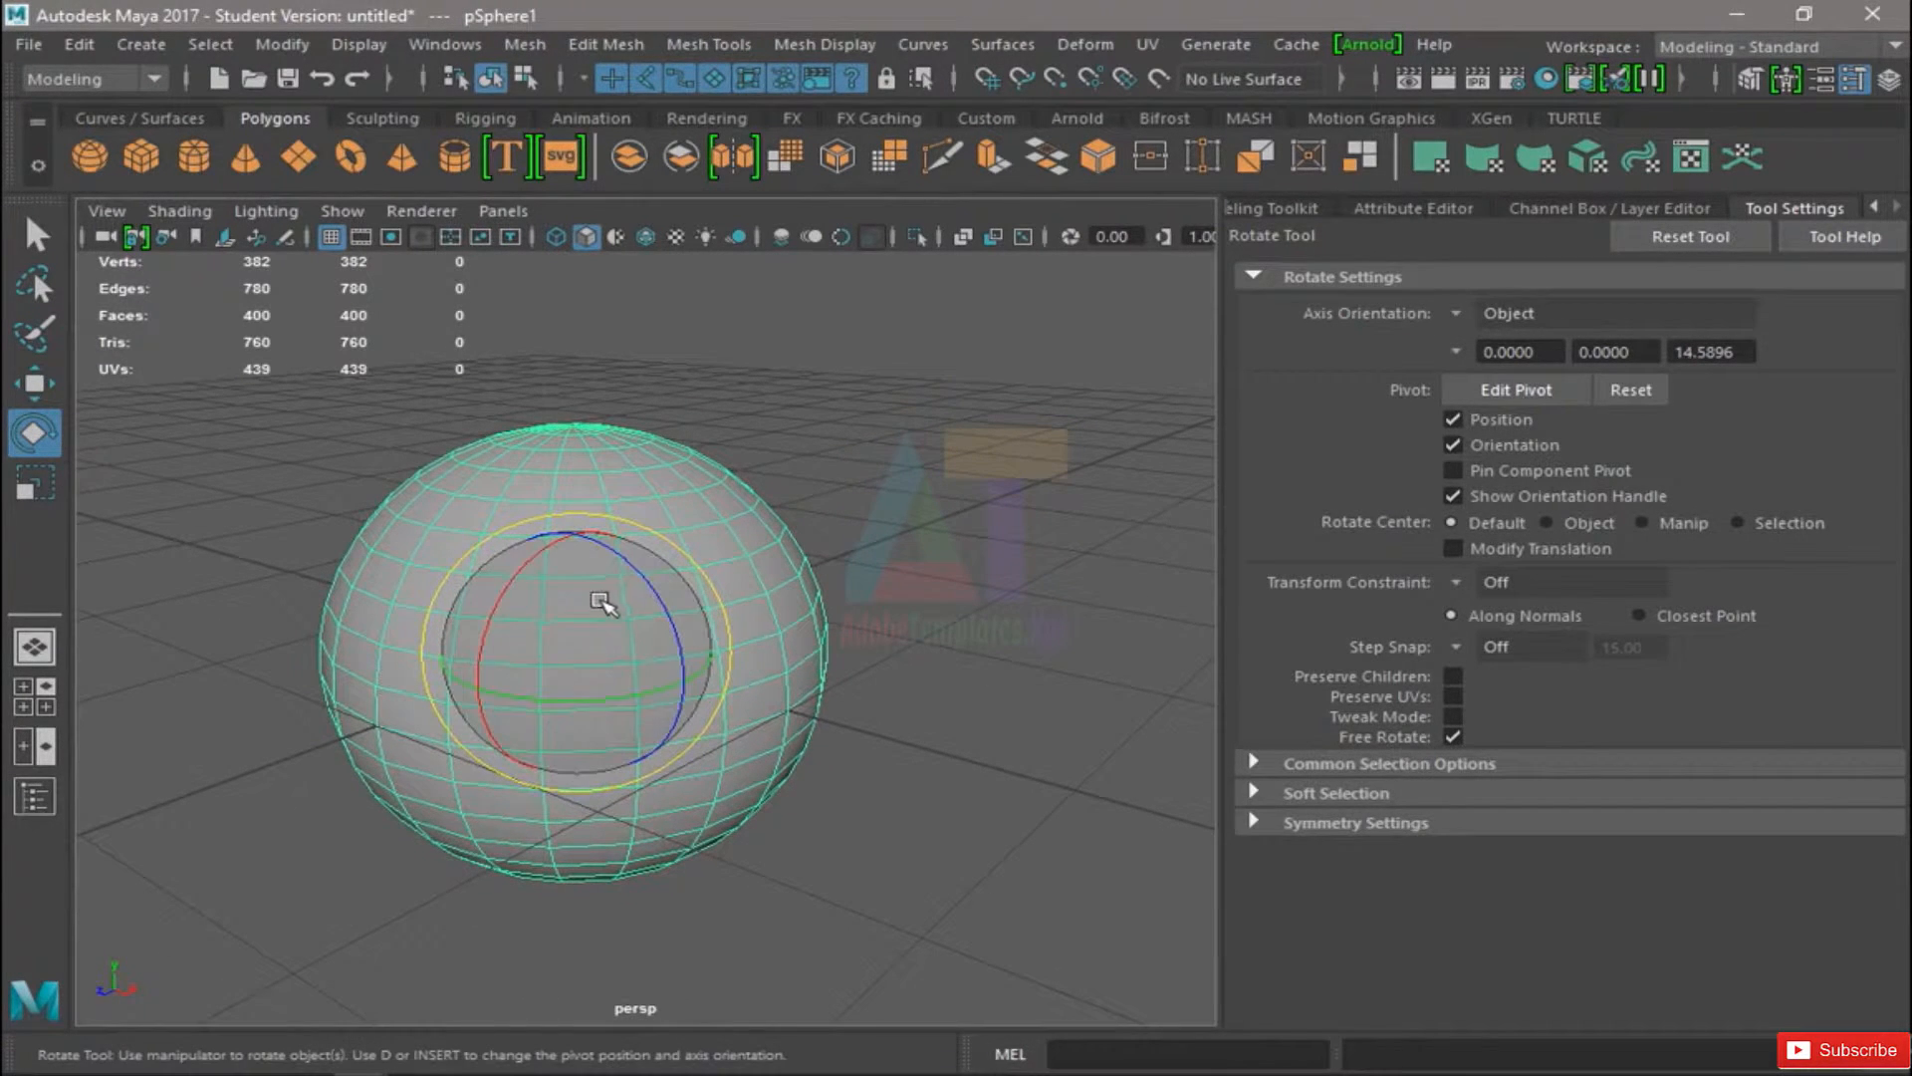
drag(506, 582, 713, 710)
key(ctrl+z)
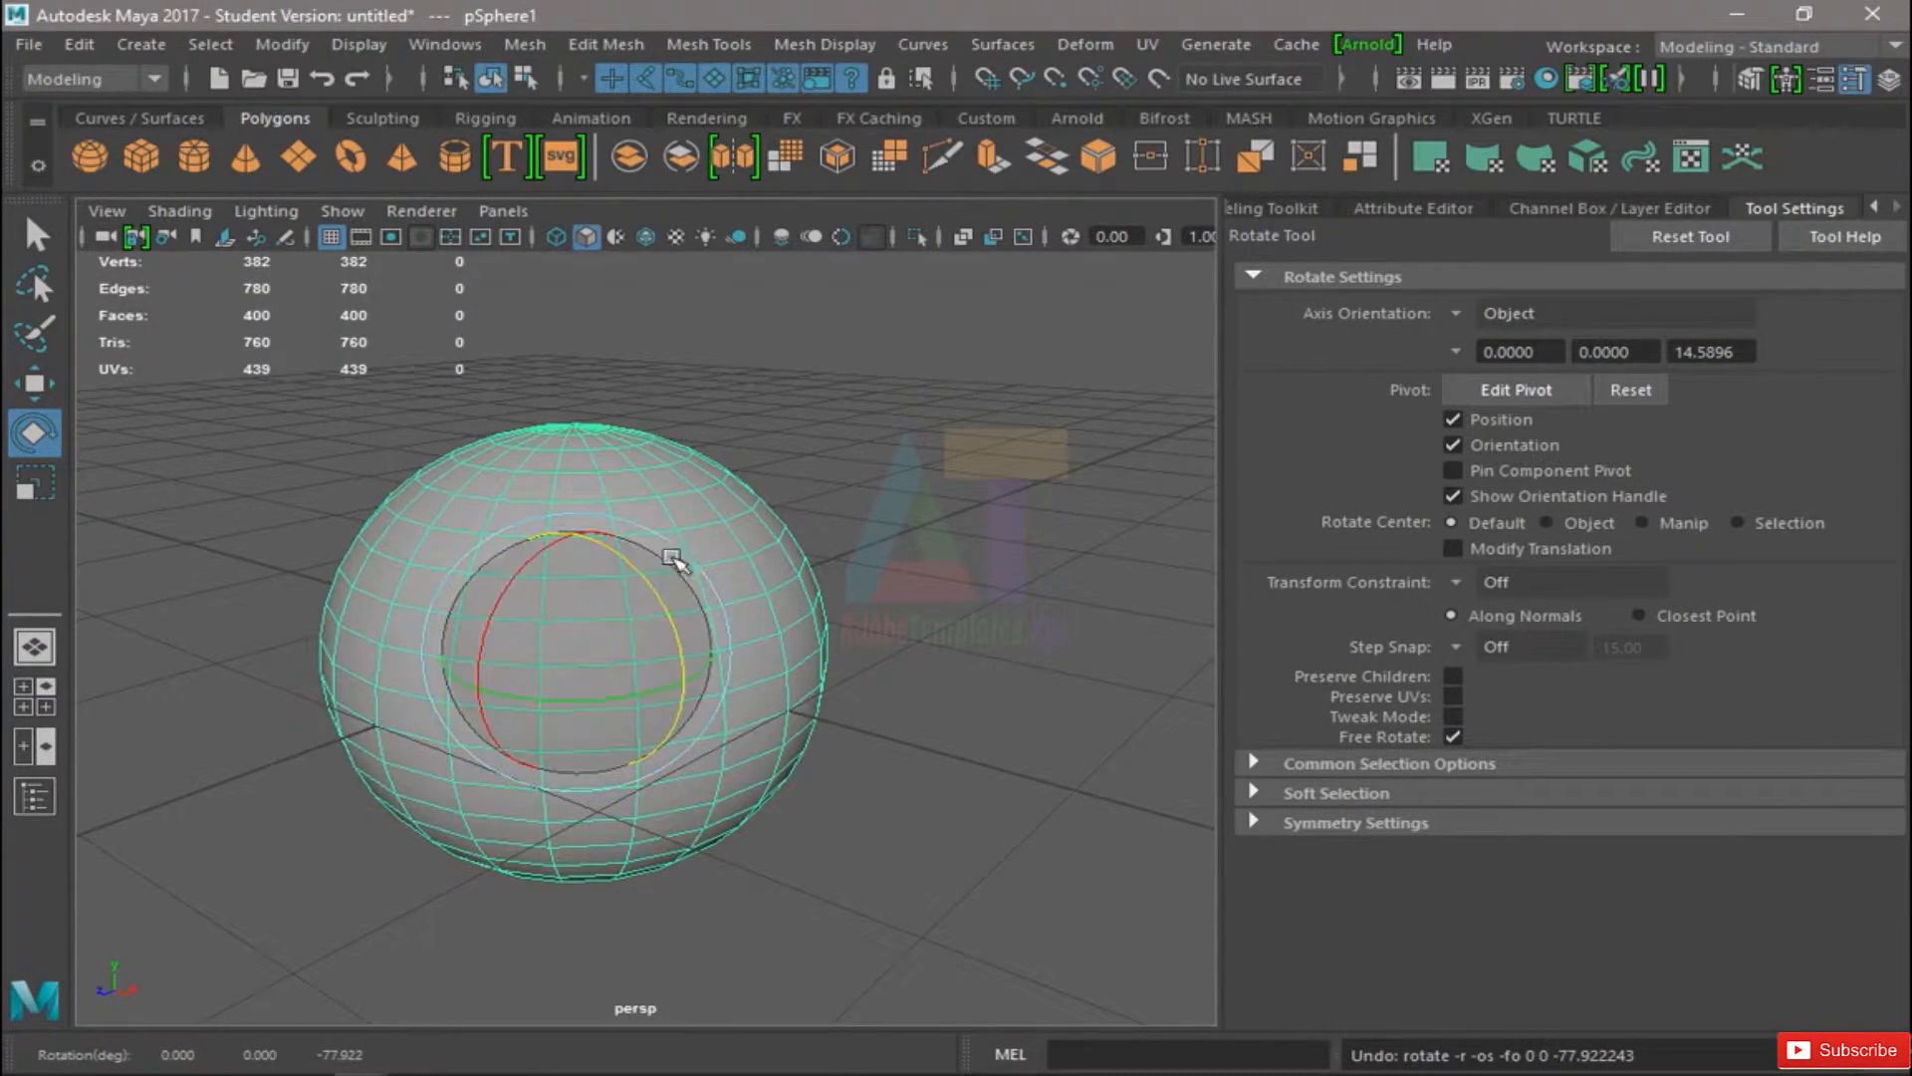
alt+drag(672, 560, 768, 803)
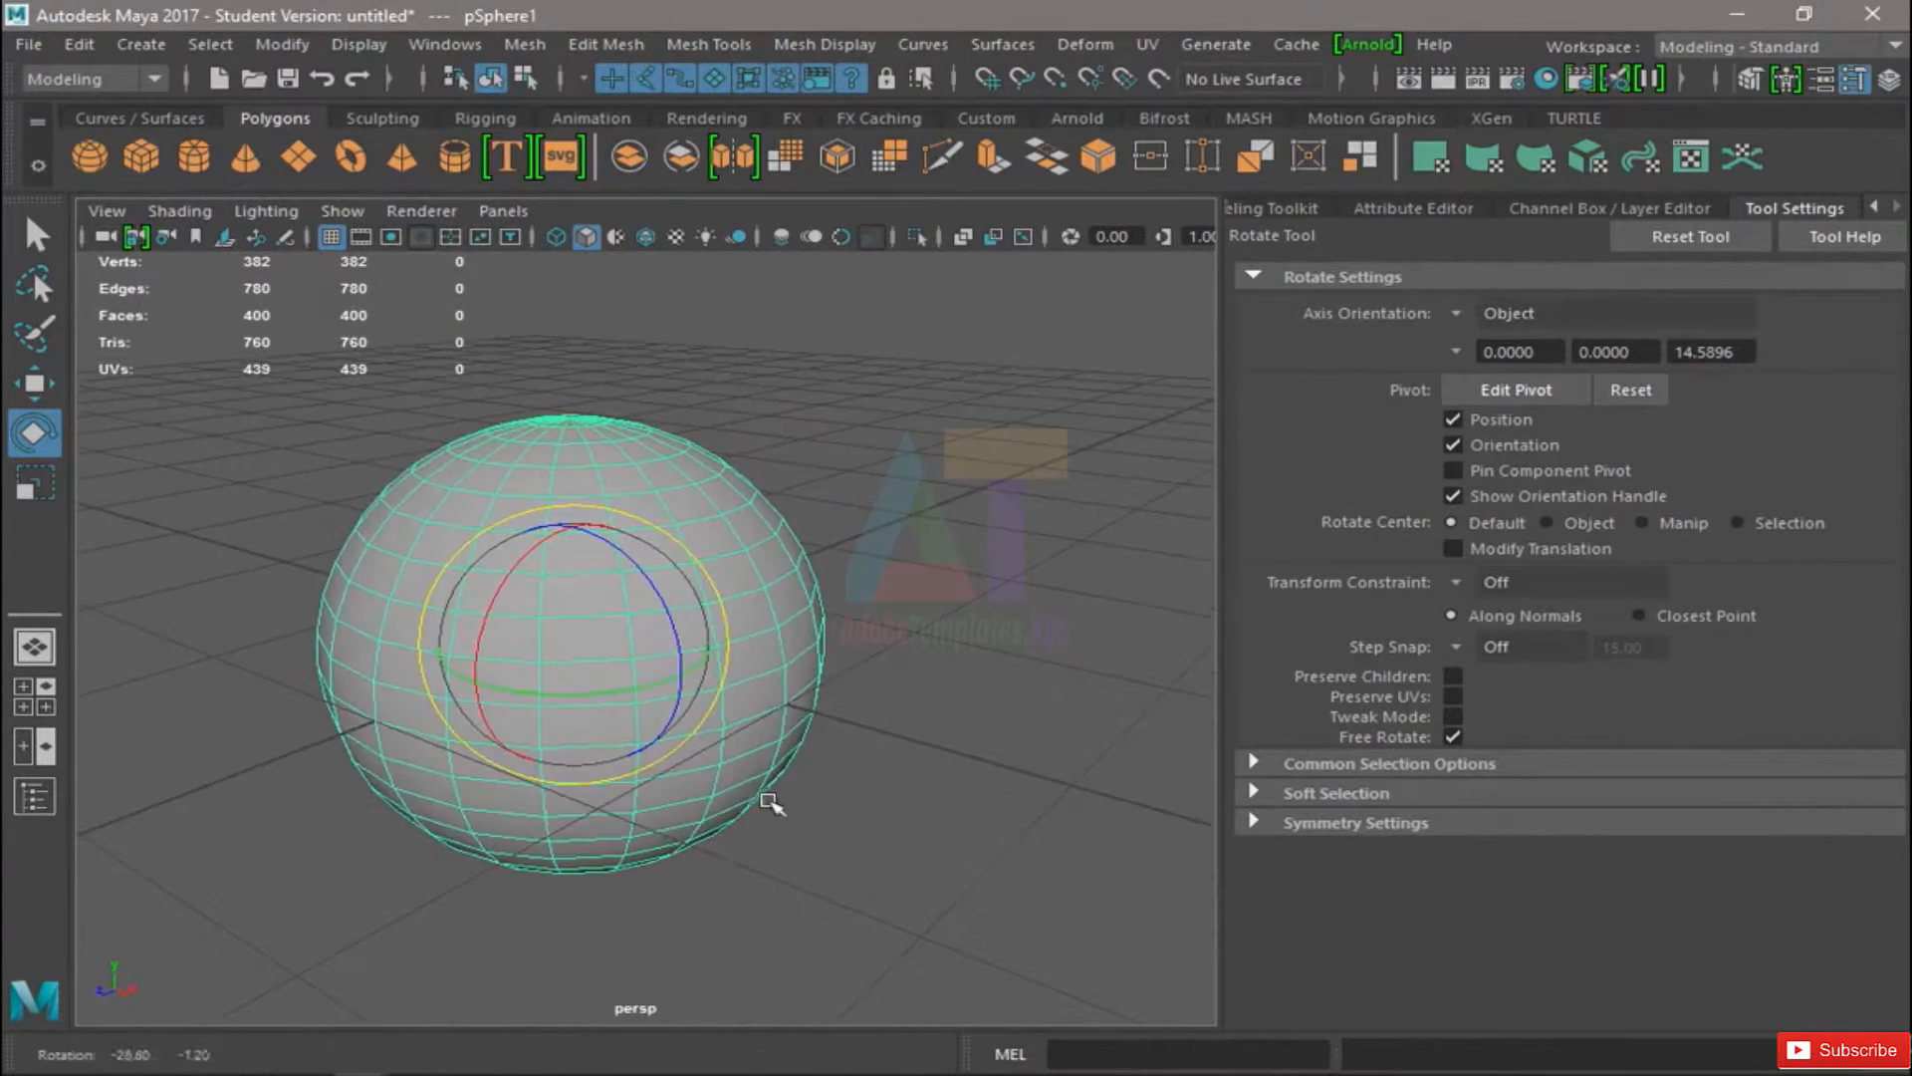
Try rotating the sphere about 90 degrees around its X axis, then about -83 degrees around its Z axis, undoing each rotation
alt+right_drag(546, 734, 581, 734)
alt+middle_drag(581, 734, 776, 745)
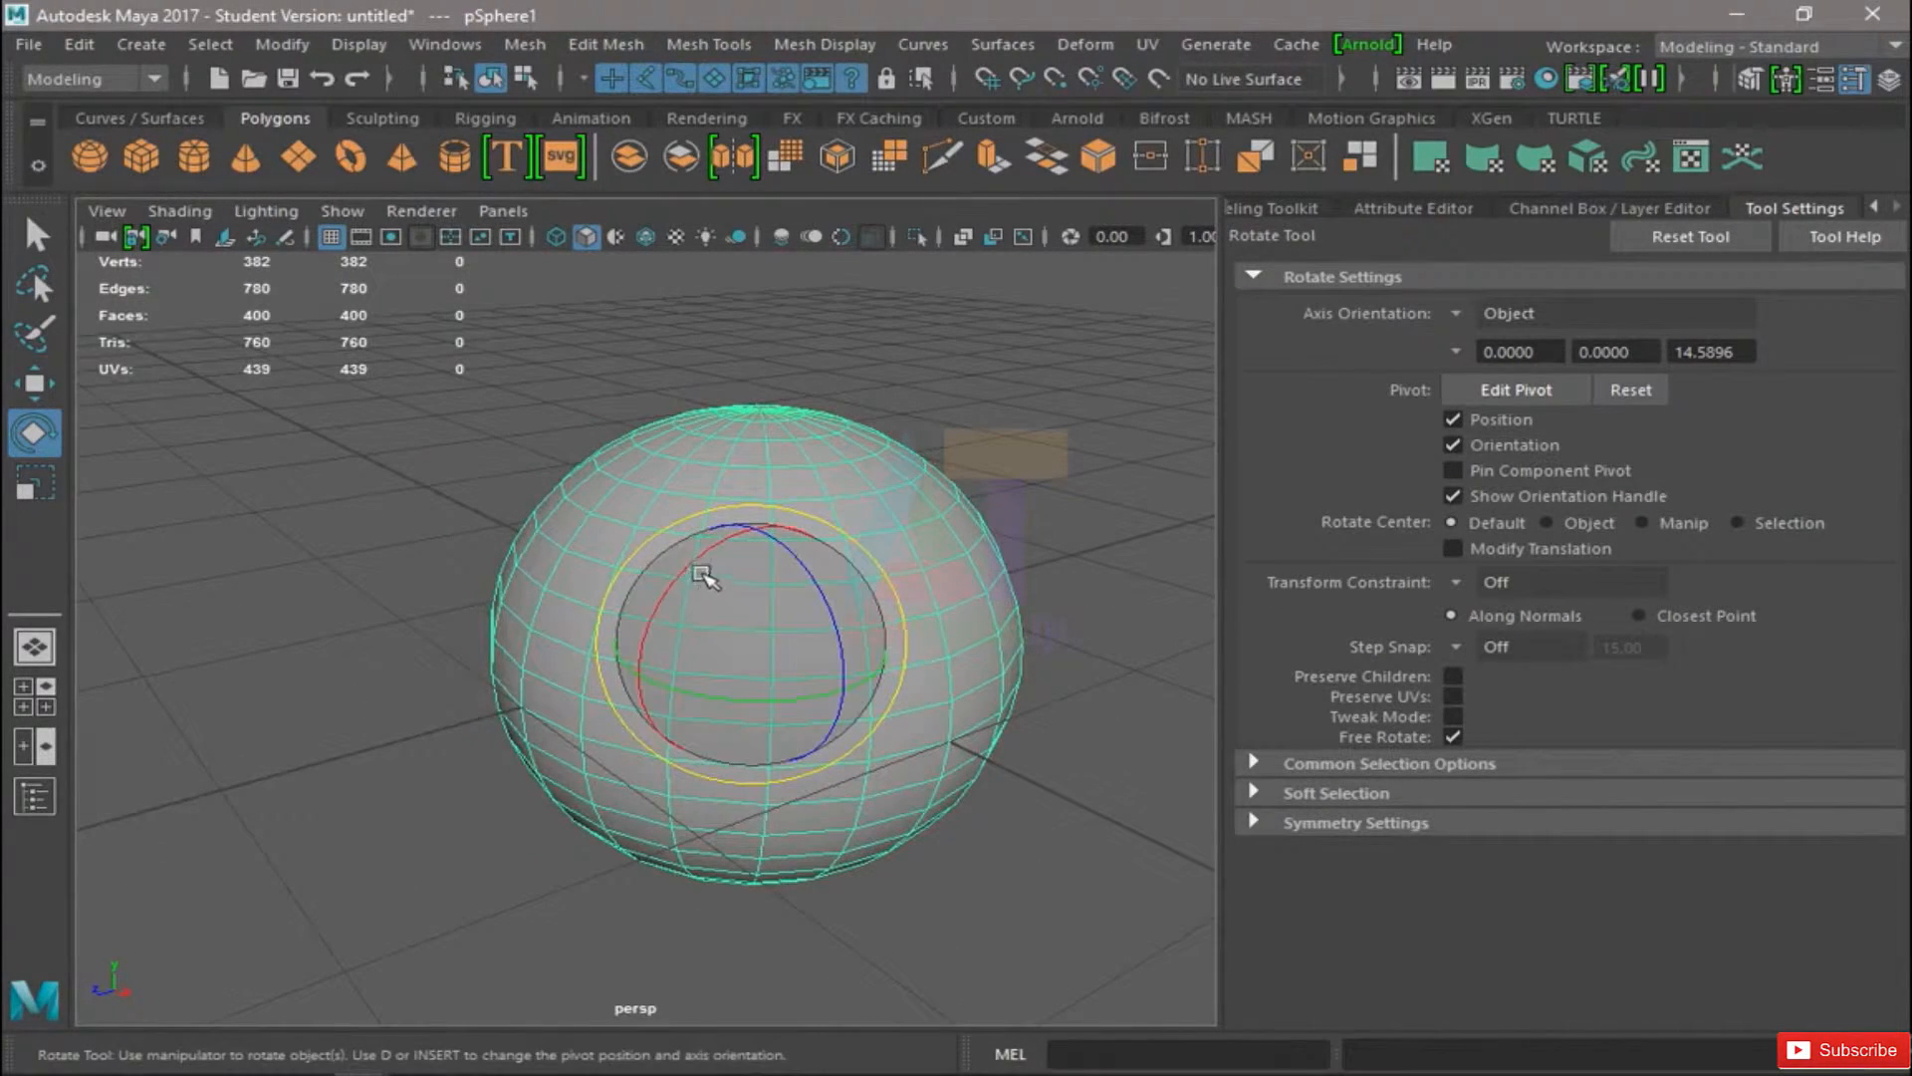
drag(694, 566, 569, 816)
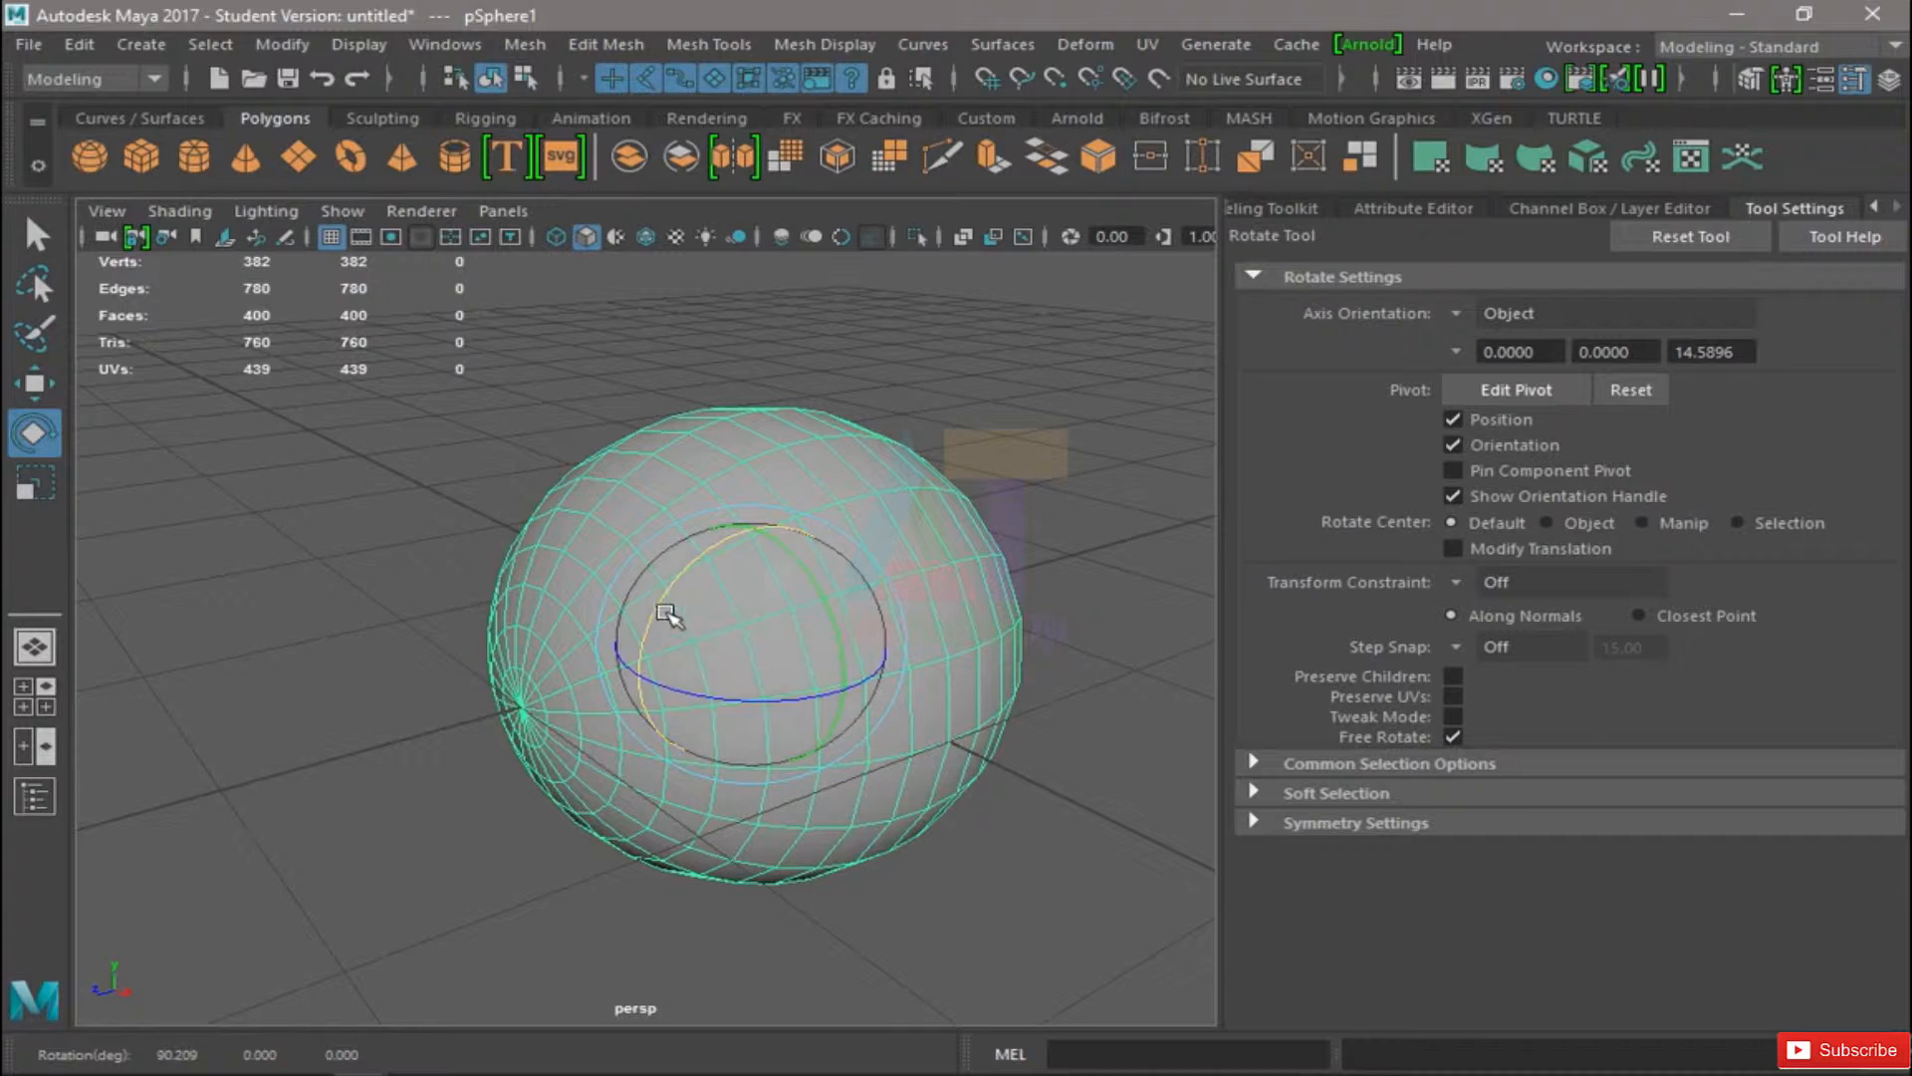
key(ctrl+z)
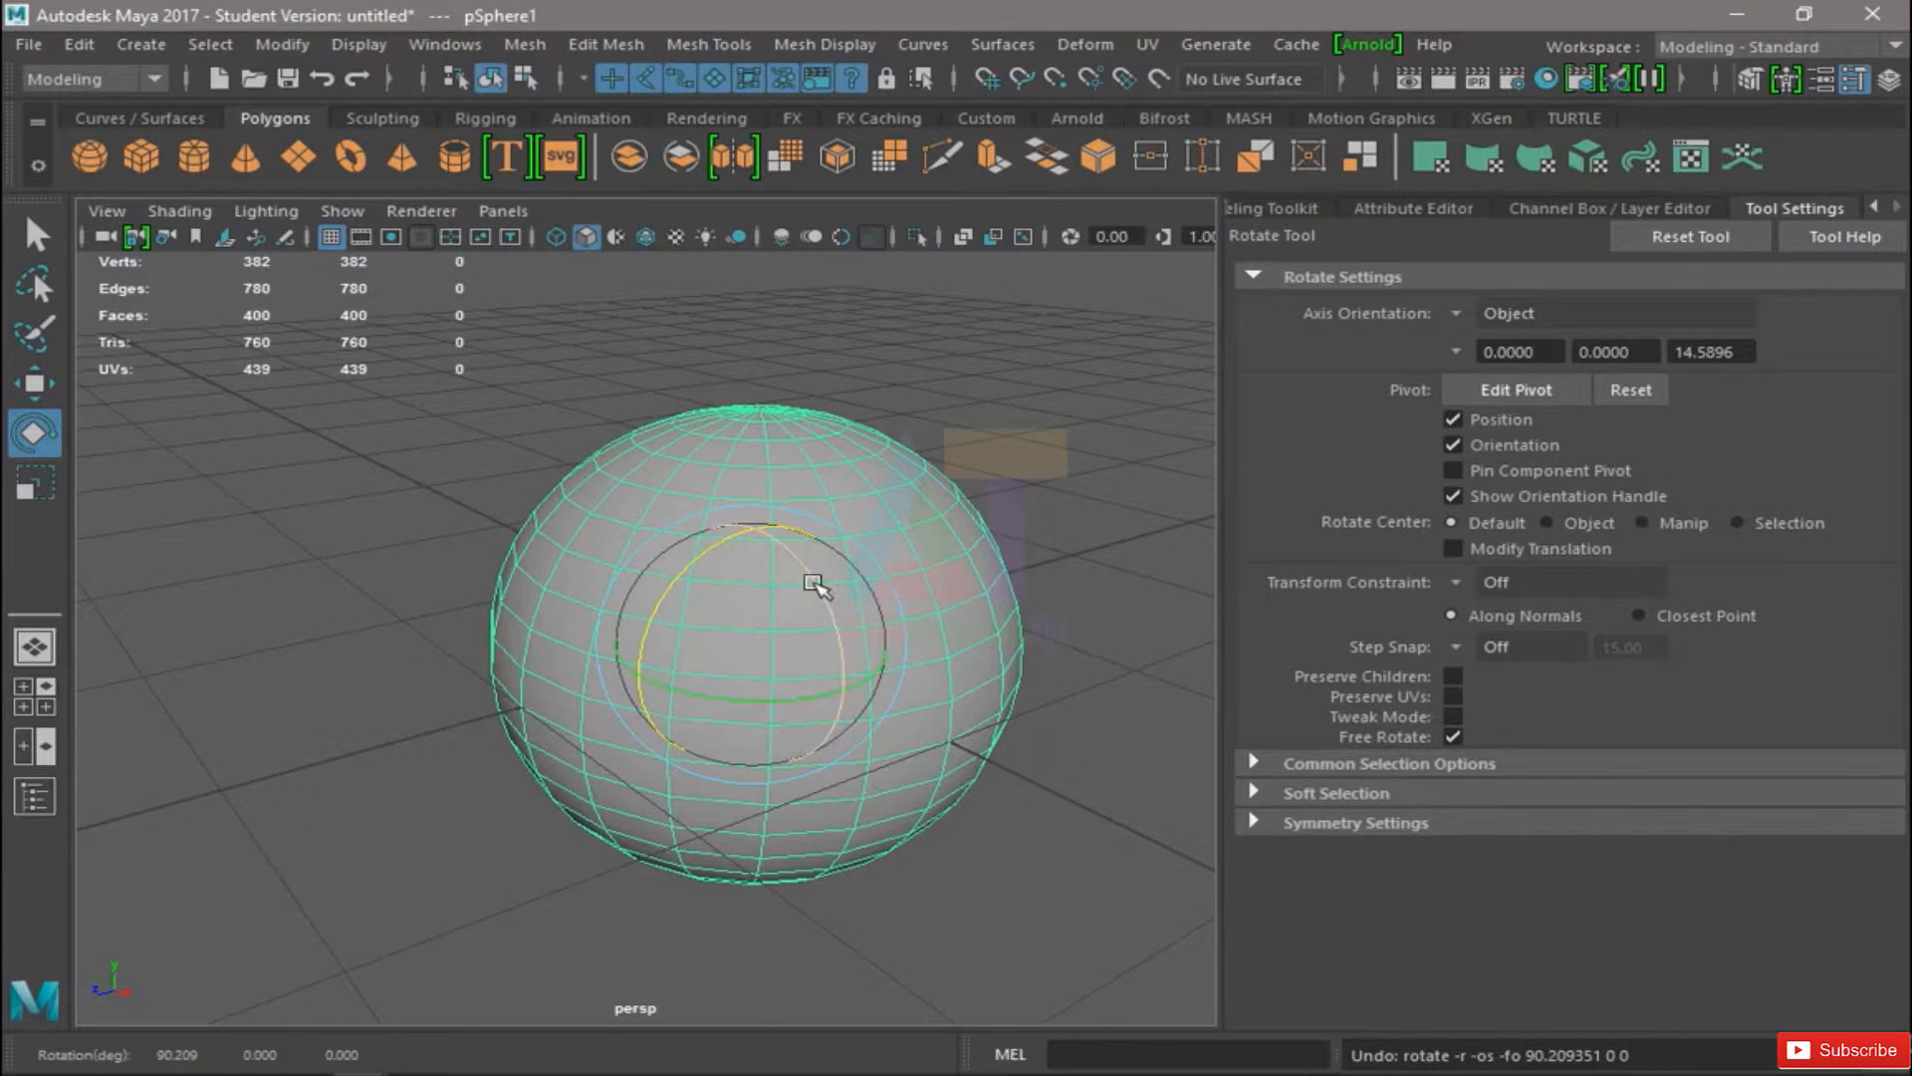
drag(811, 584, 896, 789)
key(ctrl+z)
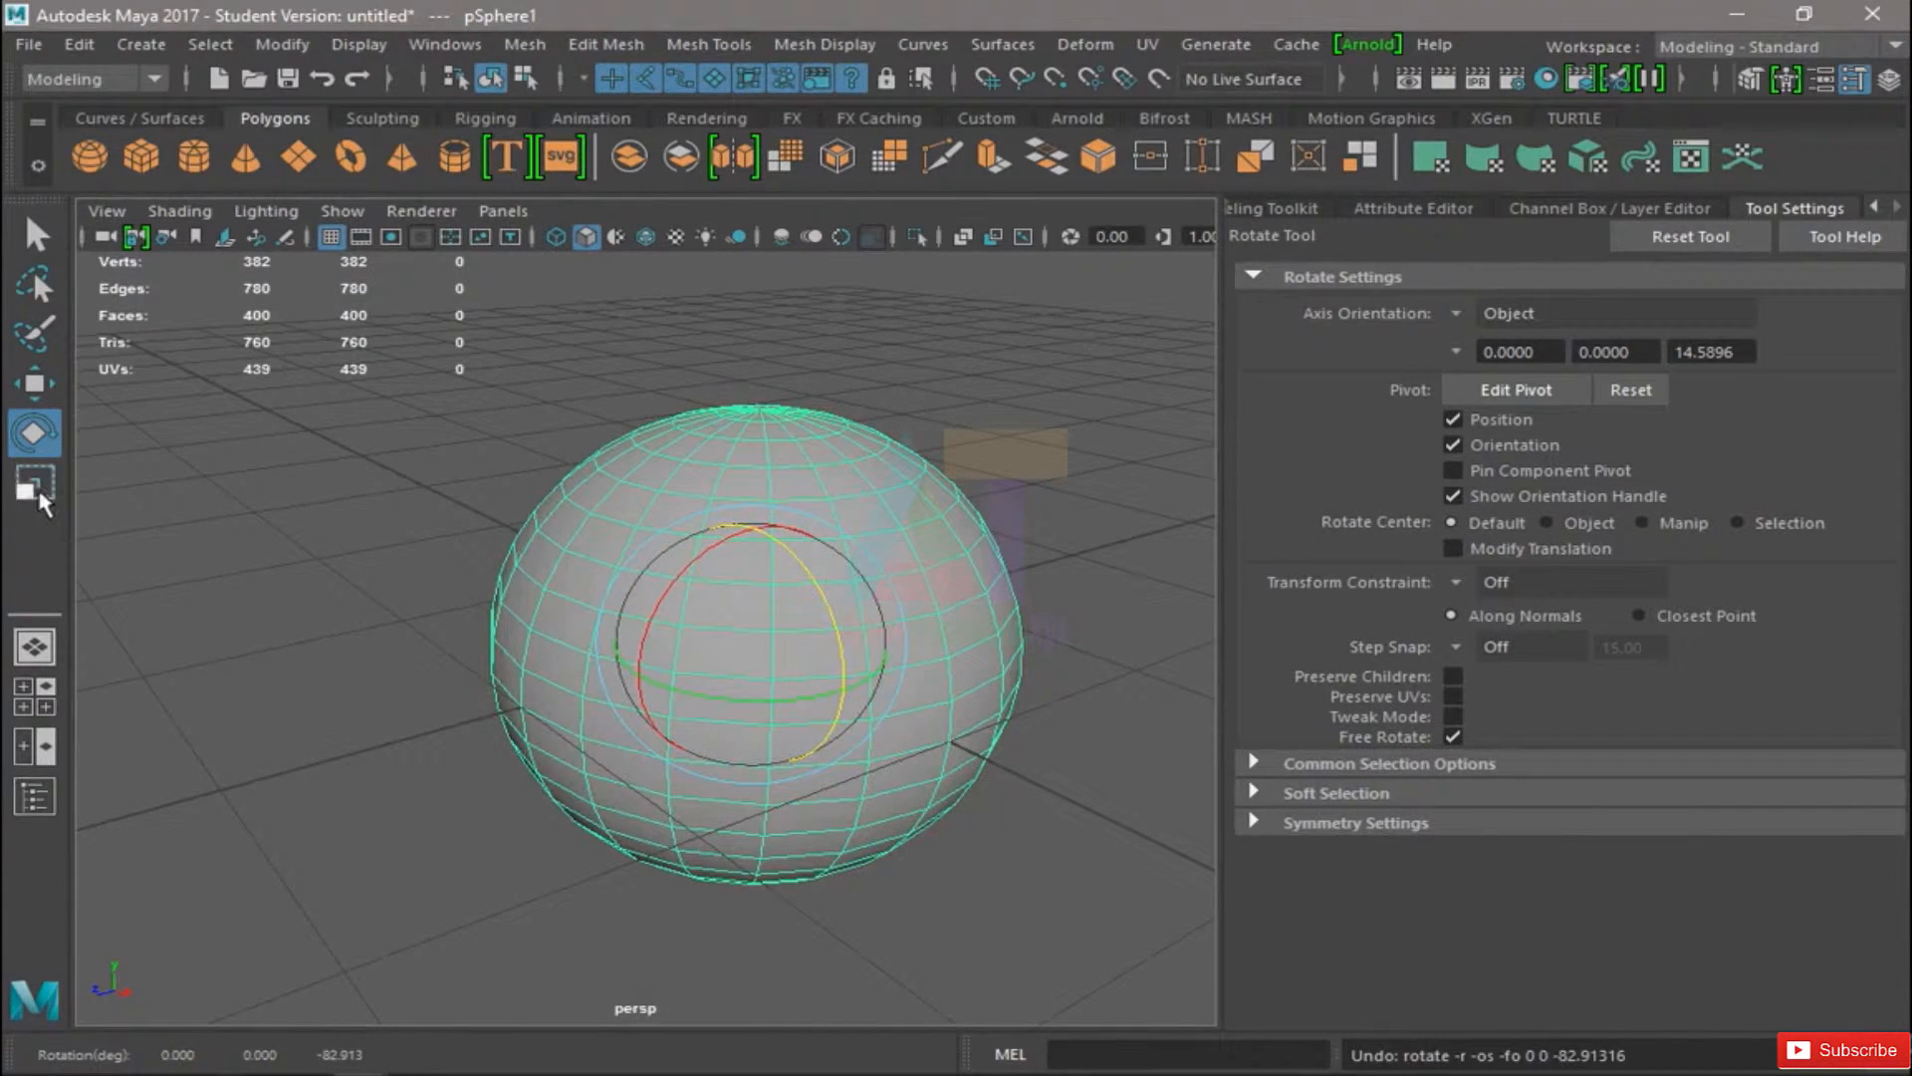
Try scaling the sphere uniformly with the Scale tool's centre handle, and undo the scaling
click(41, 498)
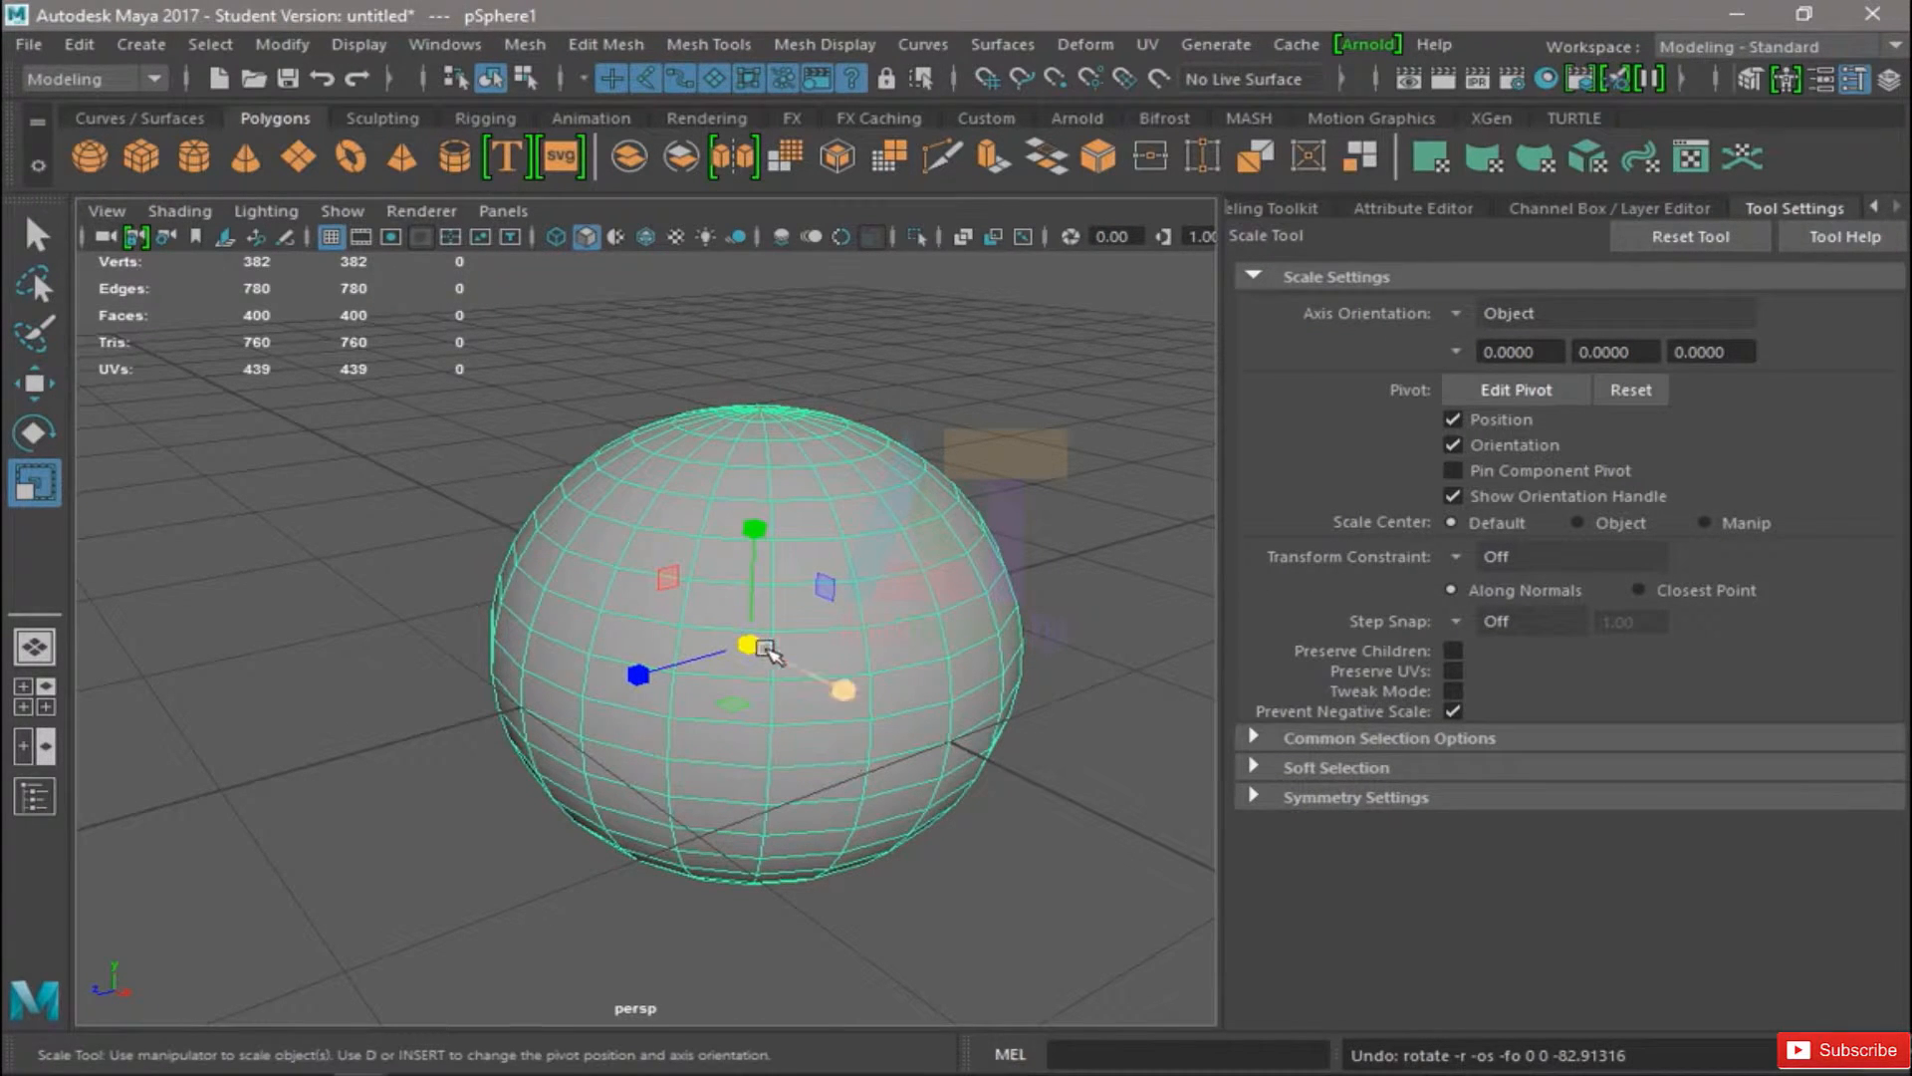
drag(754, 647, 525, 630)
key(ctrl+z)
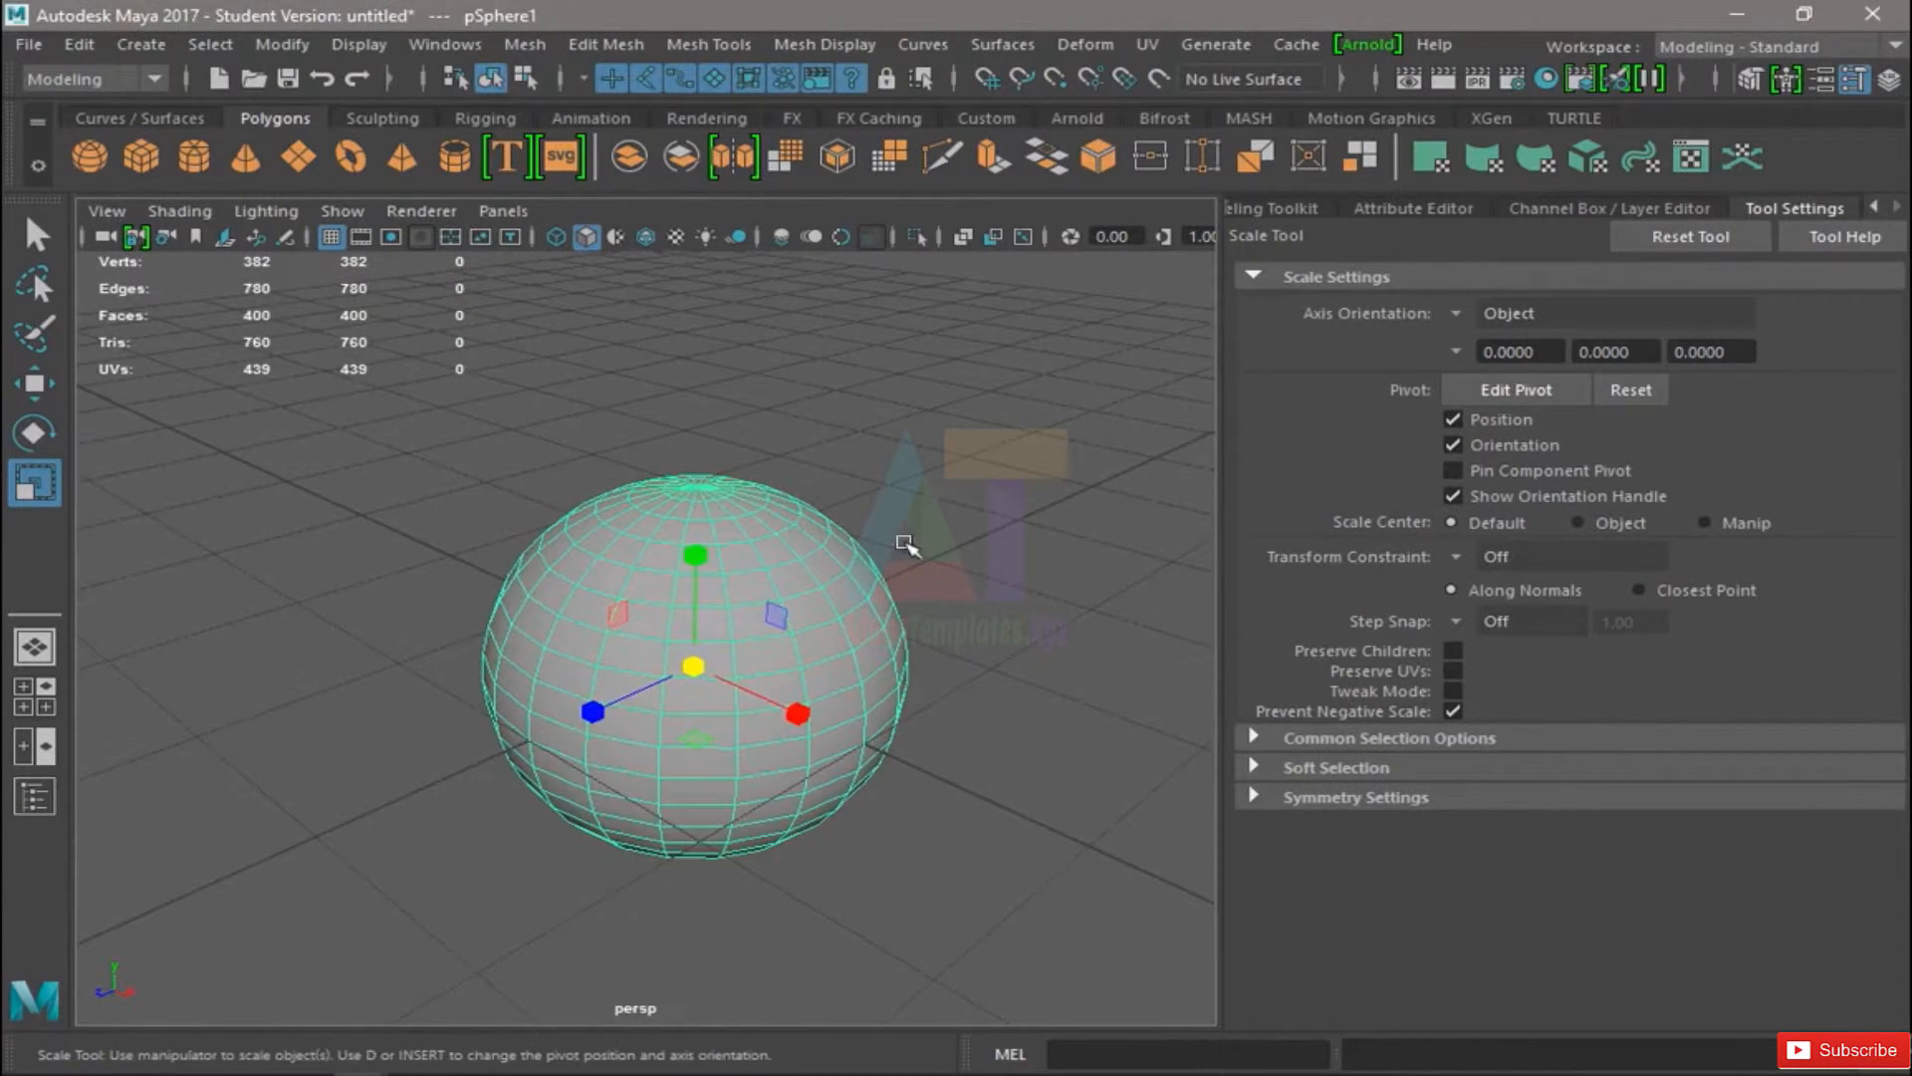
Delete the sphere and create a polygon cube at the grid's origin
click(917, 499)
drag(930, 448, 590, 857)
click(994, 478)
drag(1020, 397, 527, 893)
key(Delete)
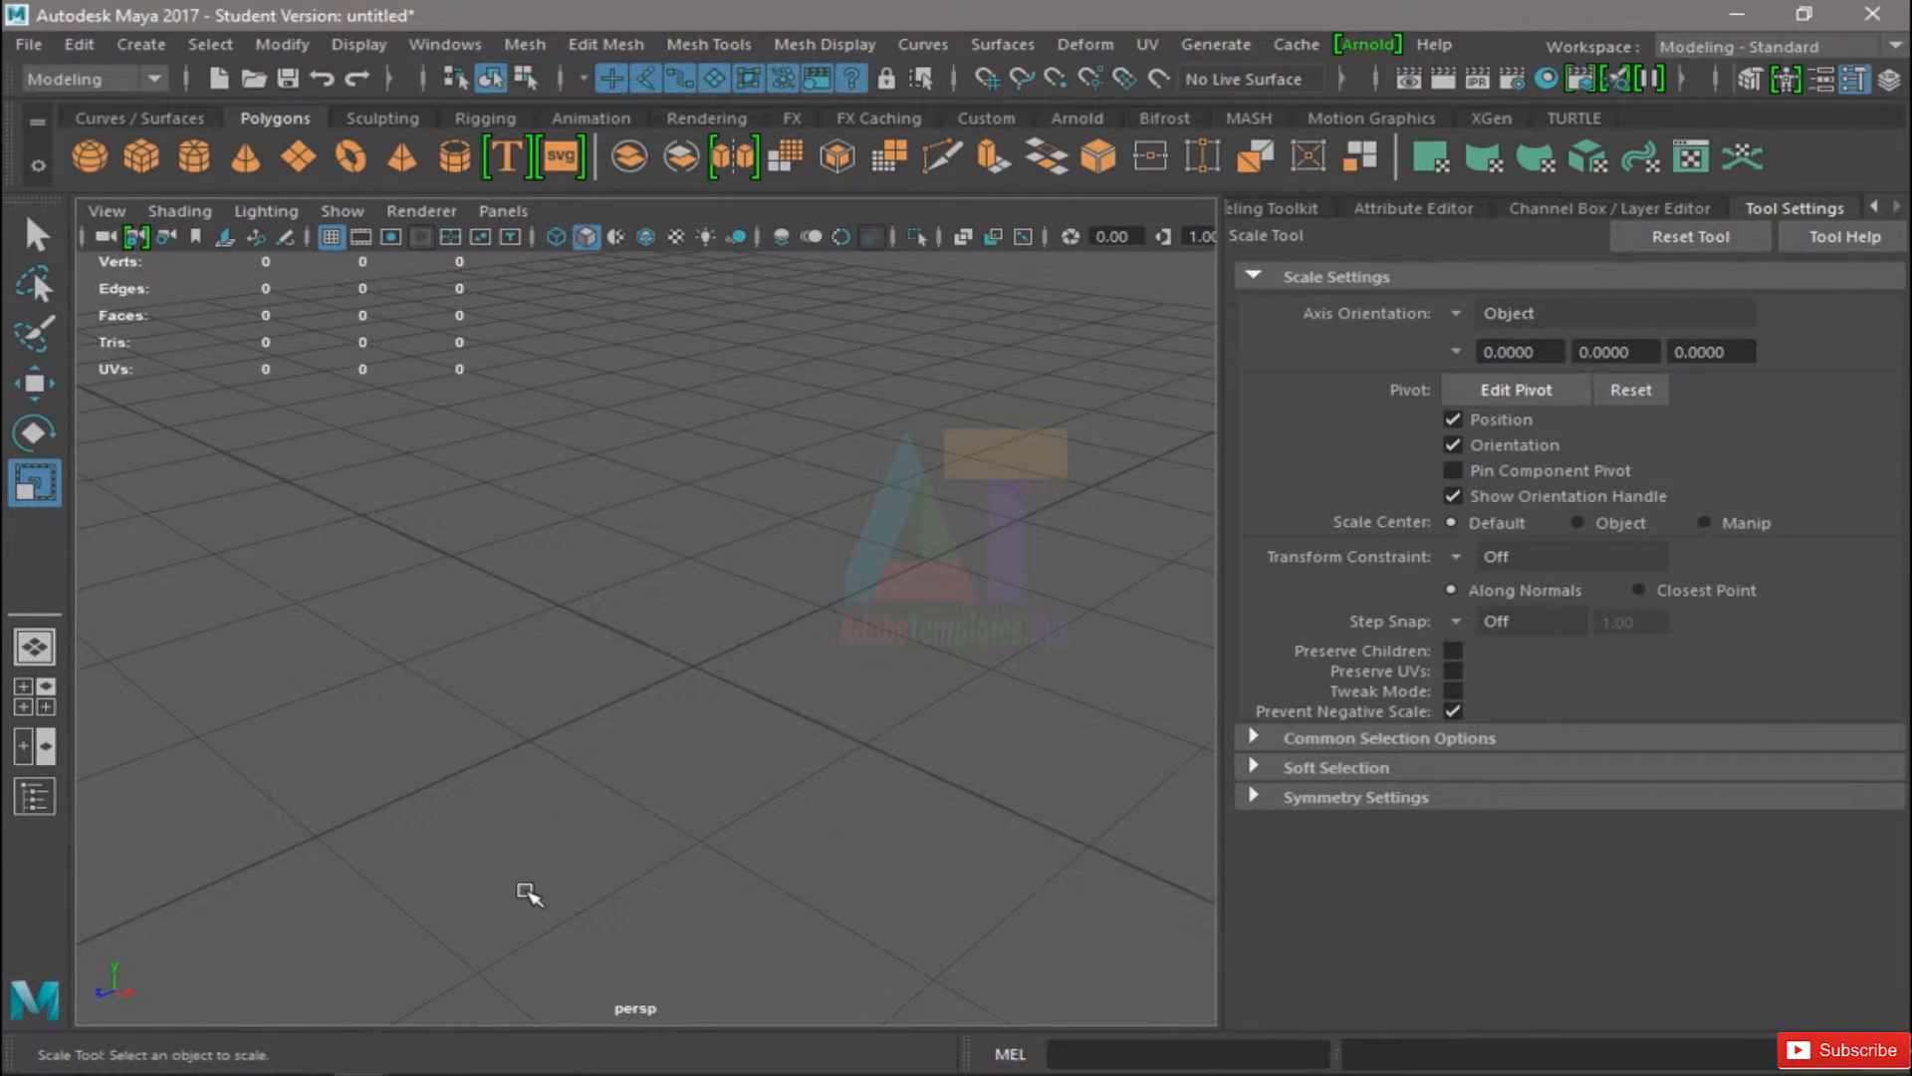
click(127, 163)
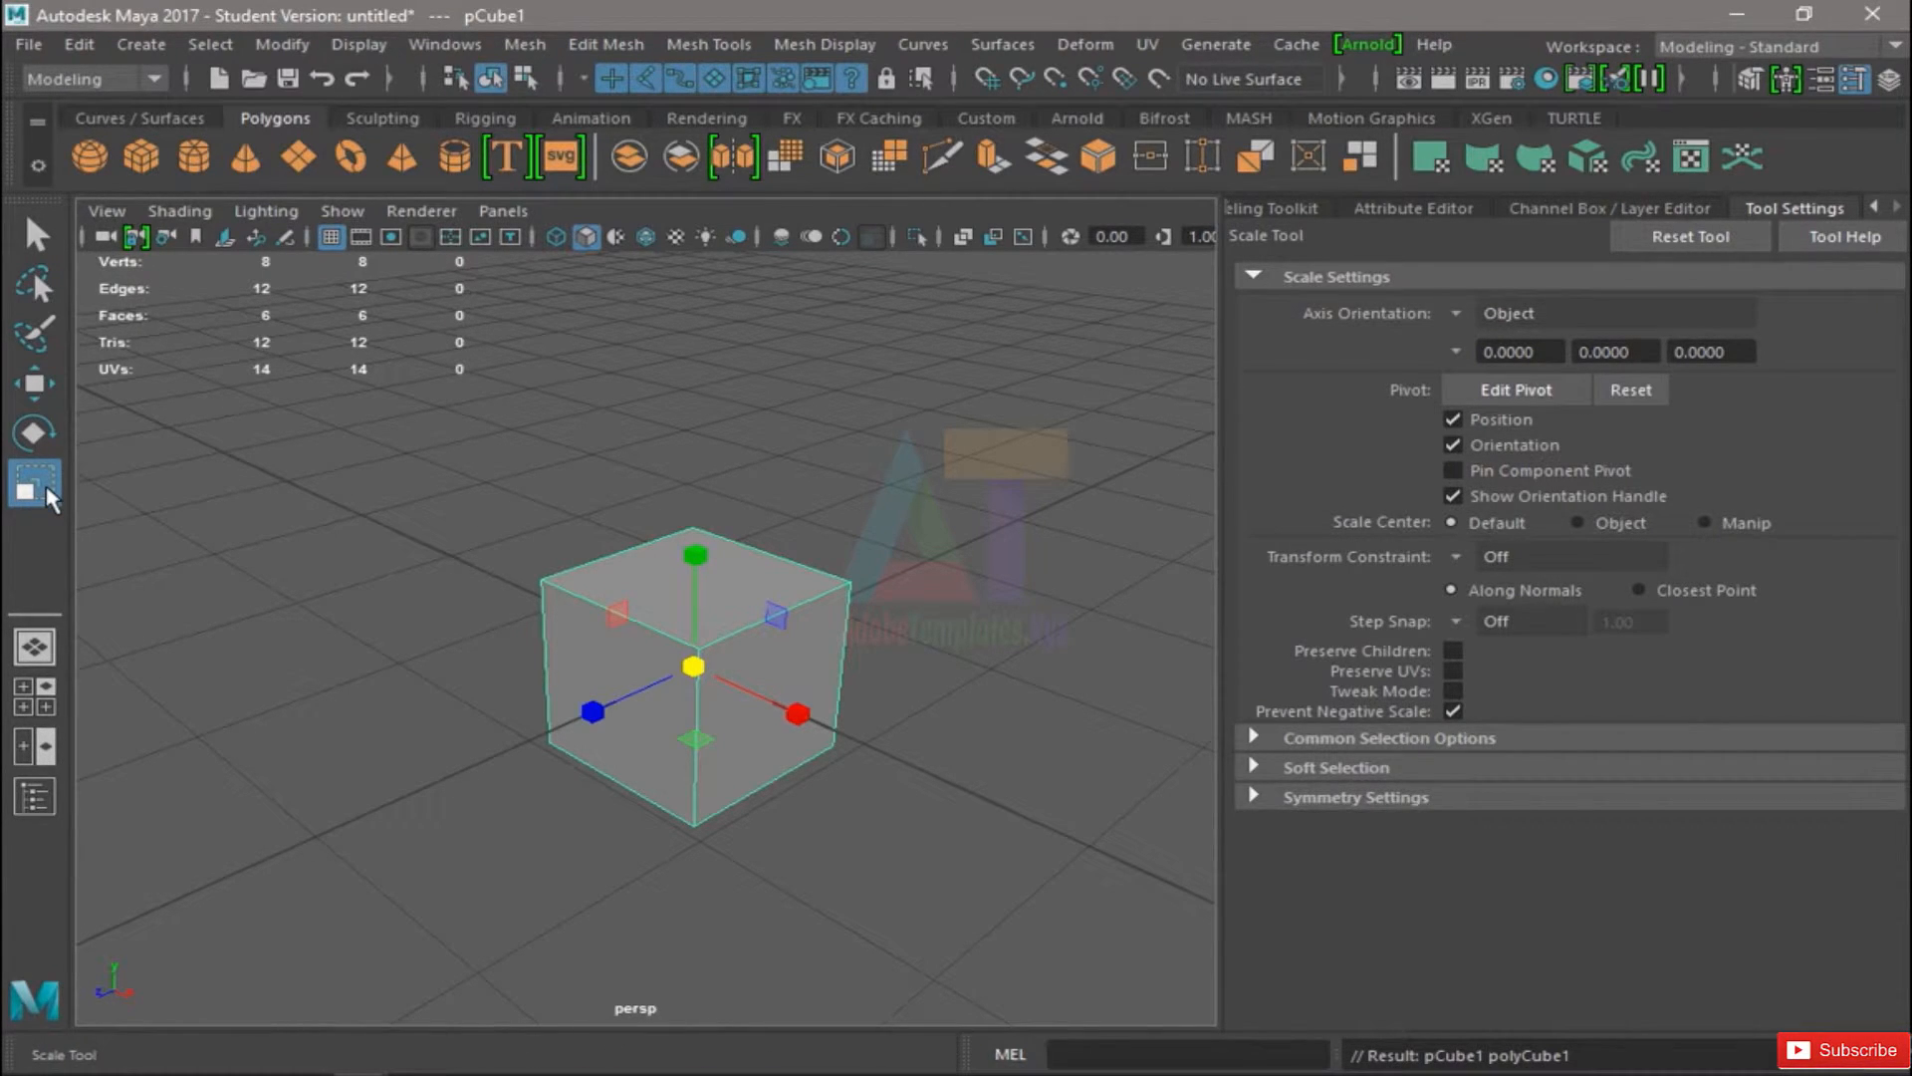
Switch between the Select, Move, Rotate and Scale tools with the cube selected to compare their manipulators, ending on Scale
key(q)
key(w)
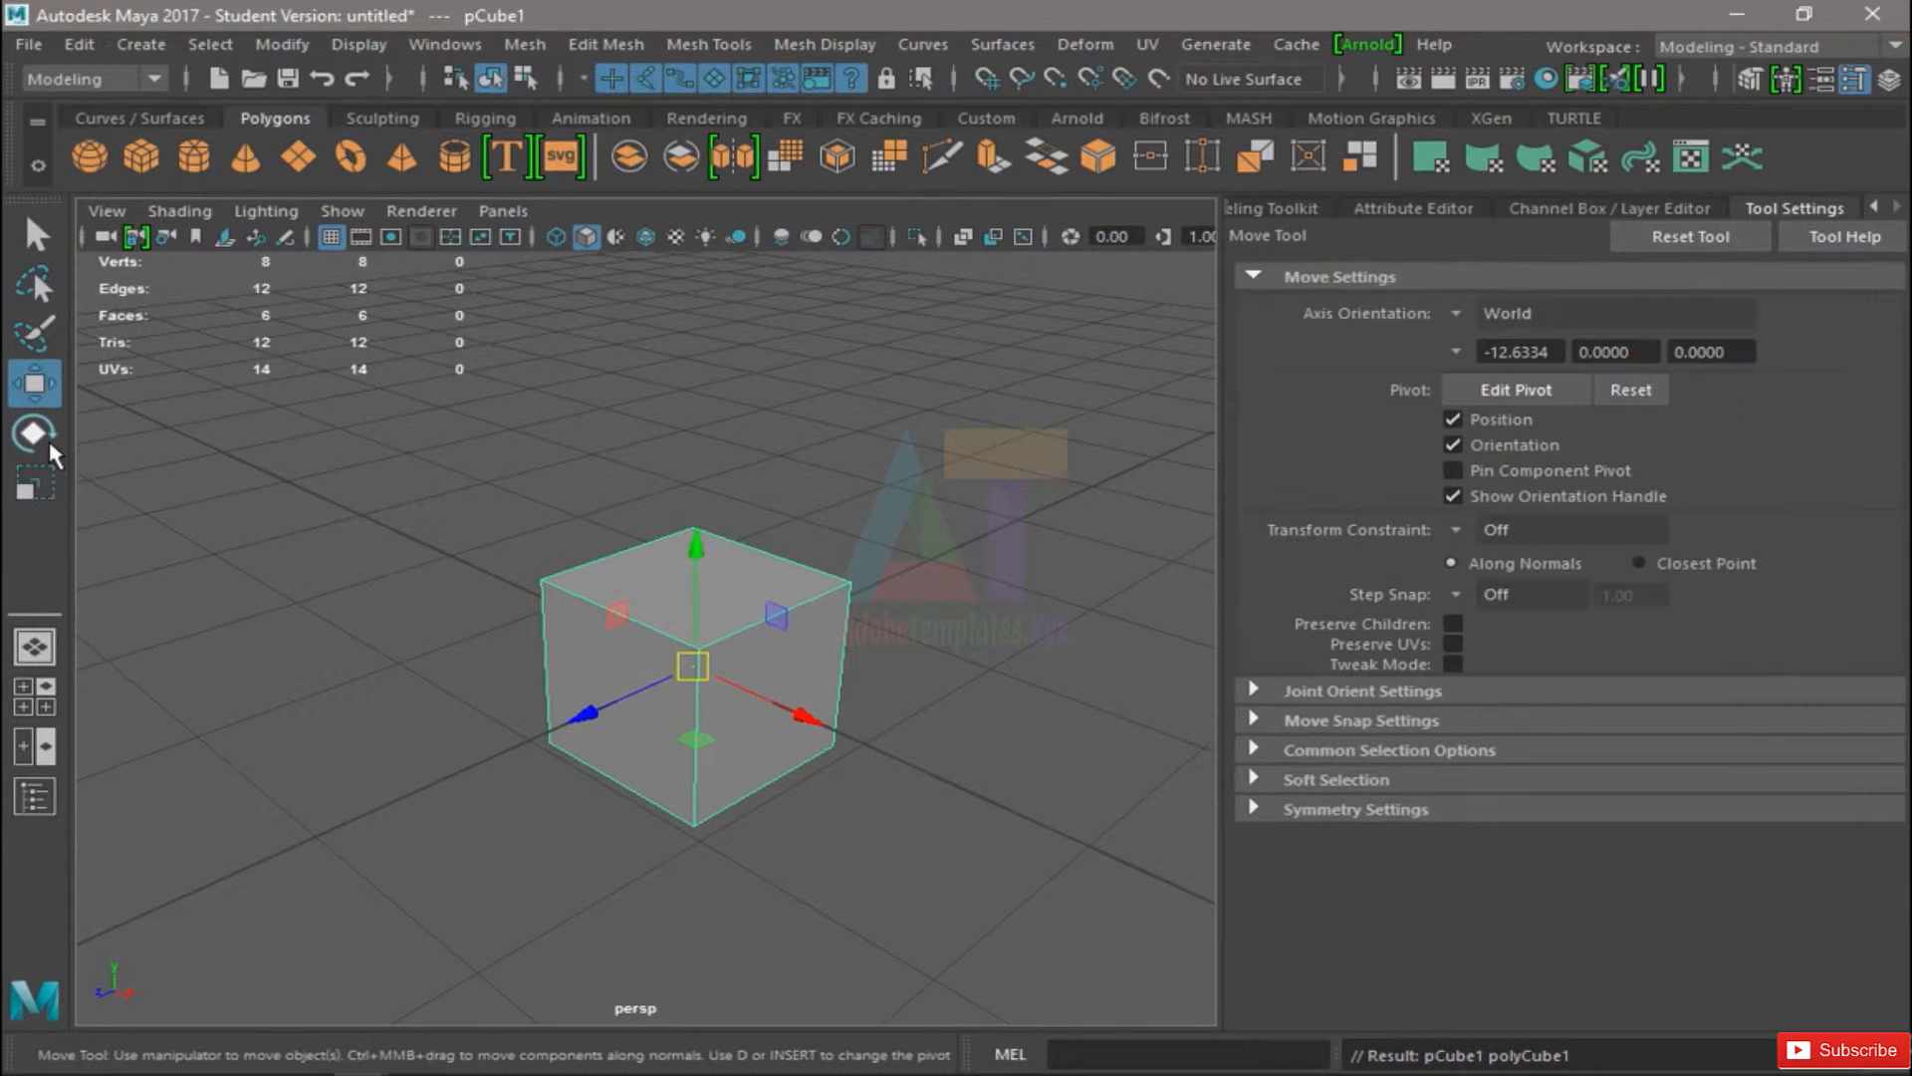
click(48, 438)
key(r)
key(q)
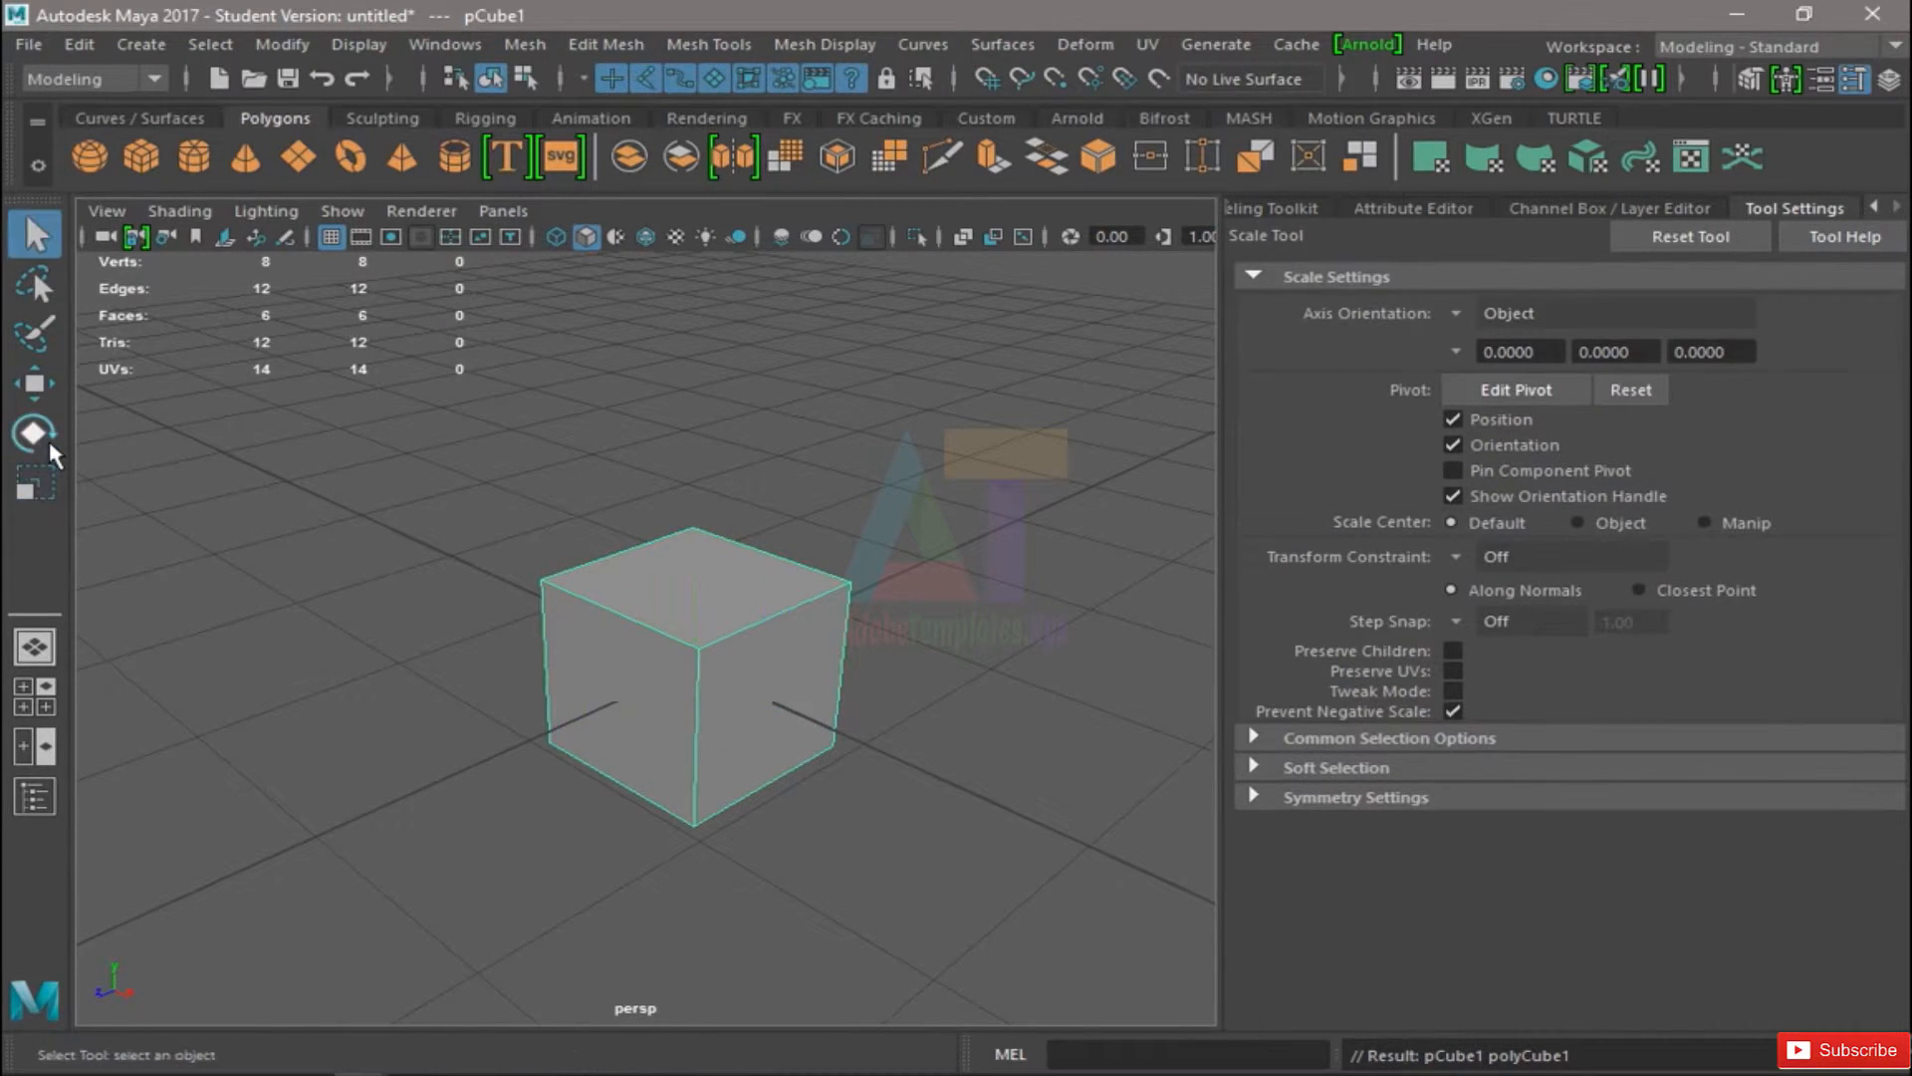
key(e)
key(r)
key(w)
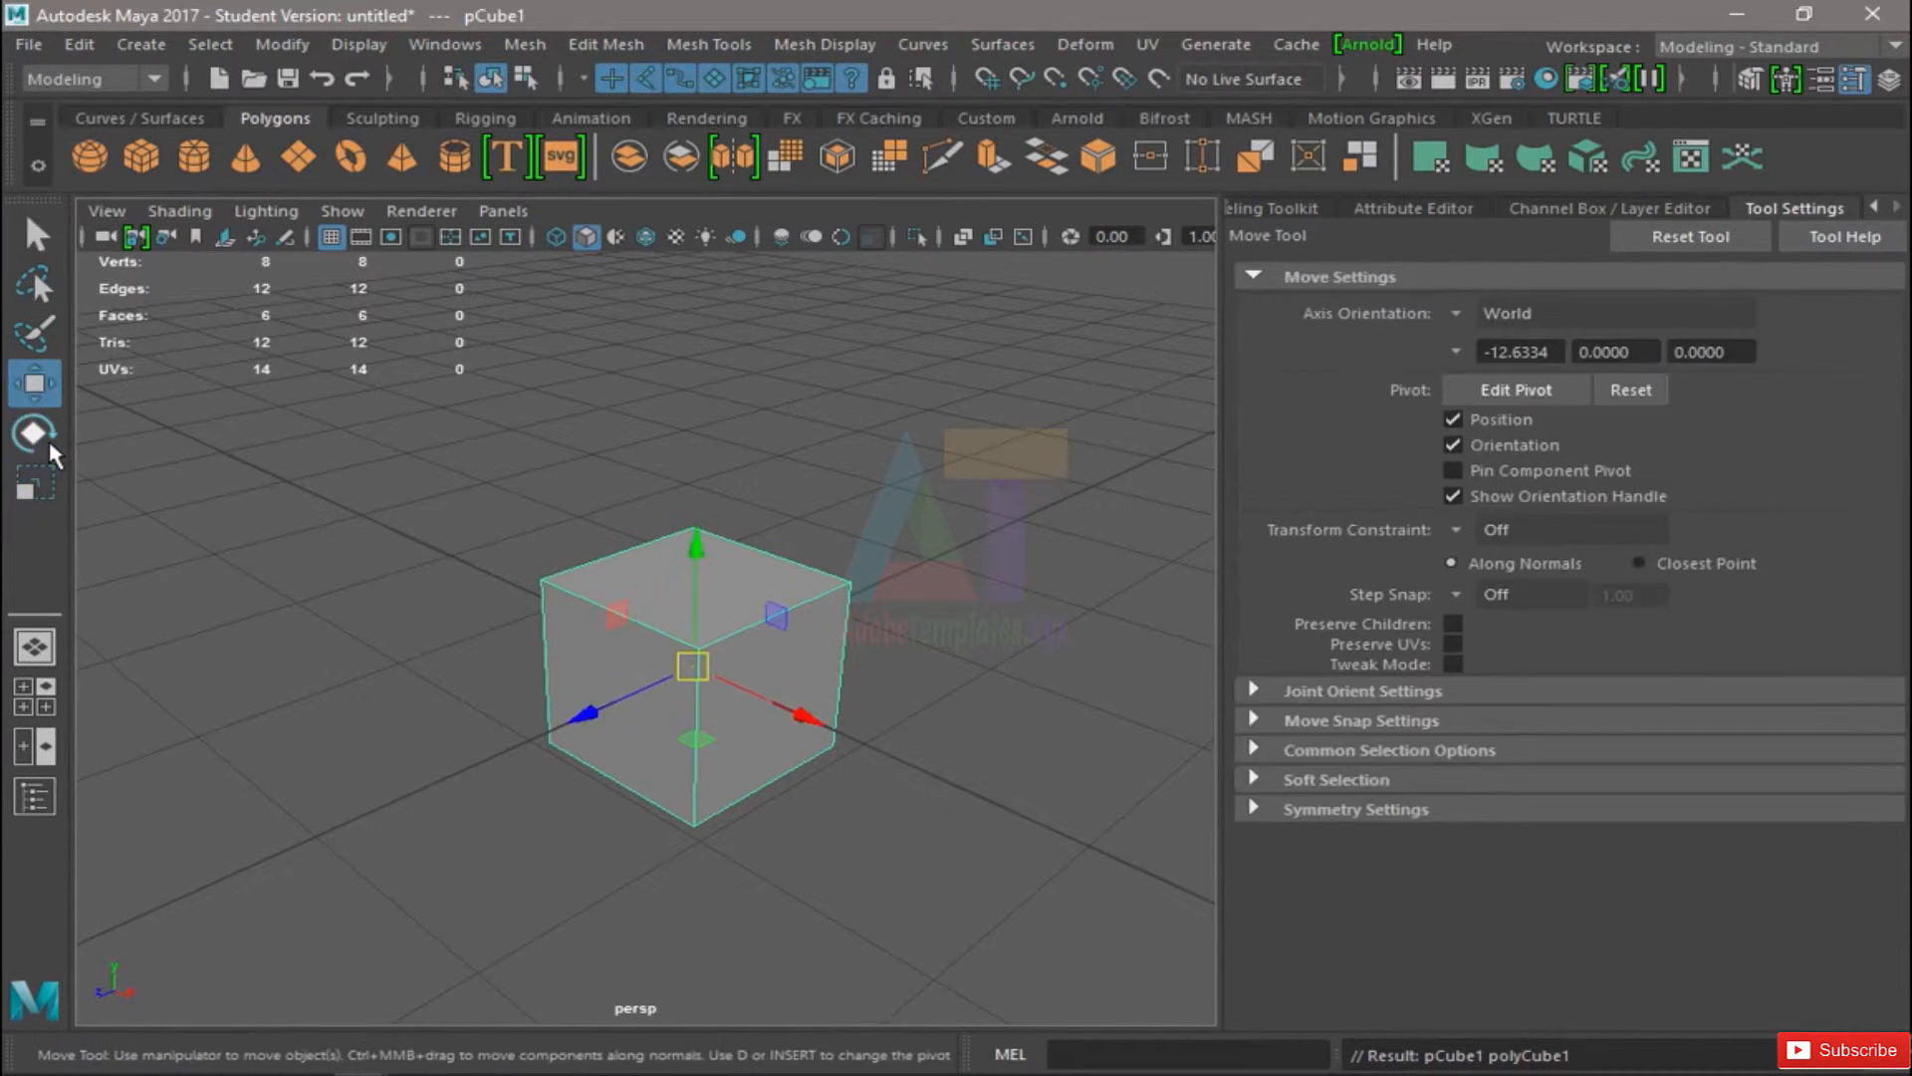
key(r)
key(w)
key(q)
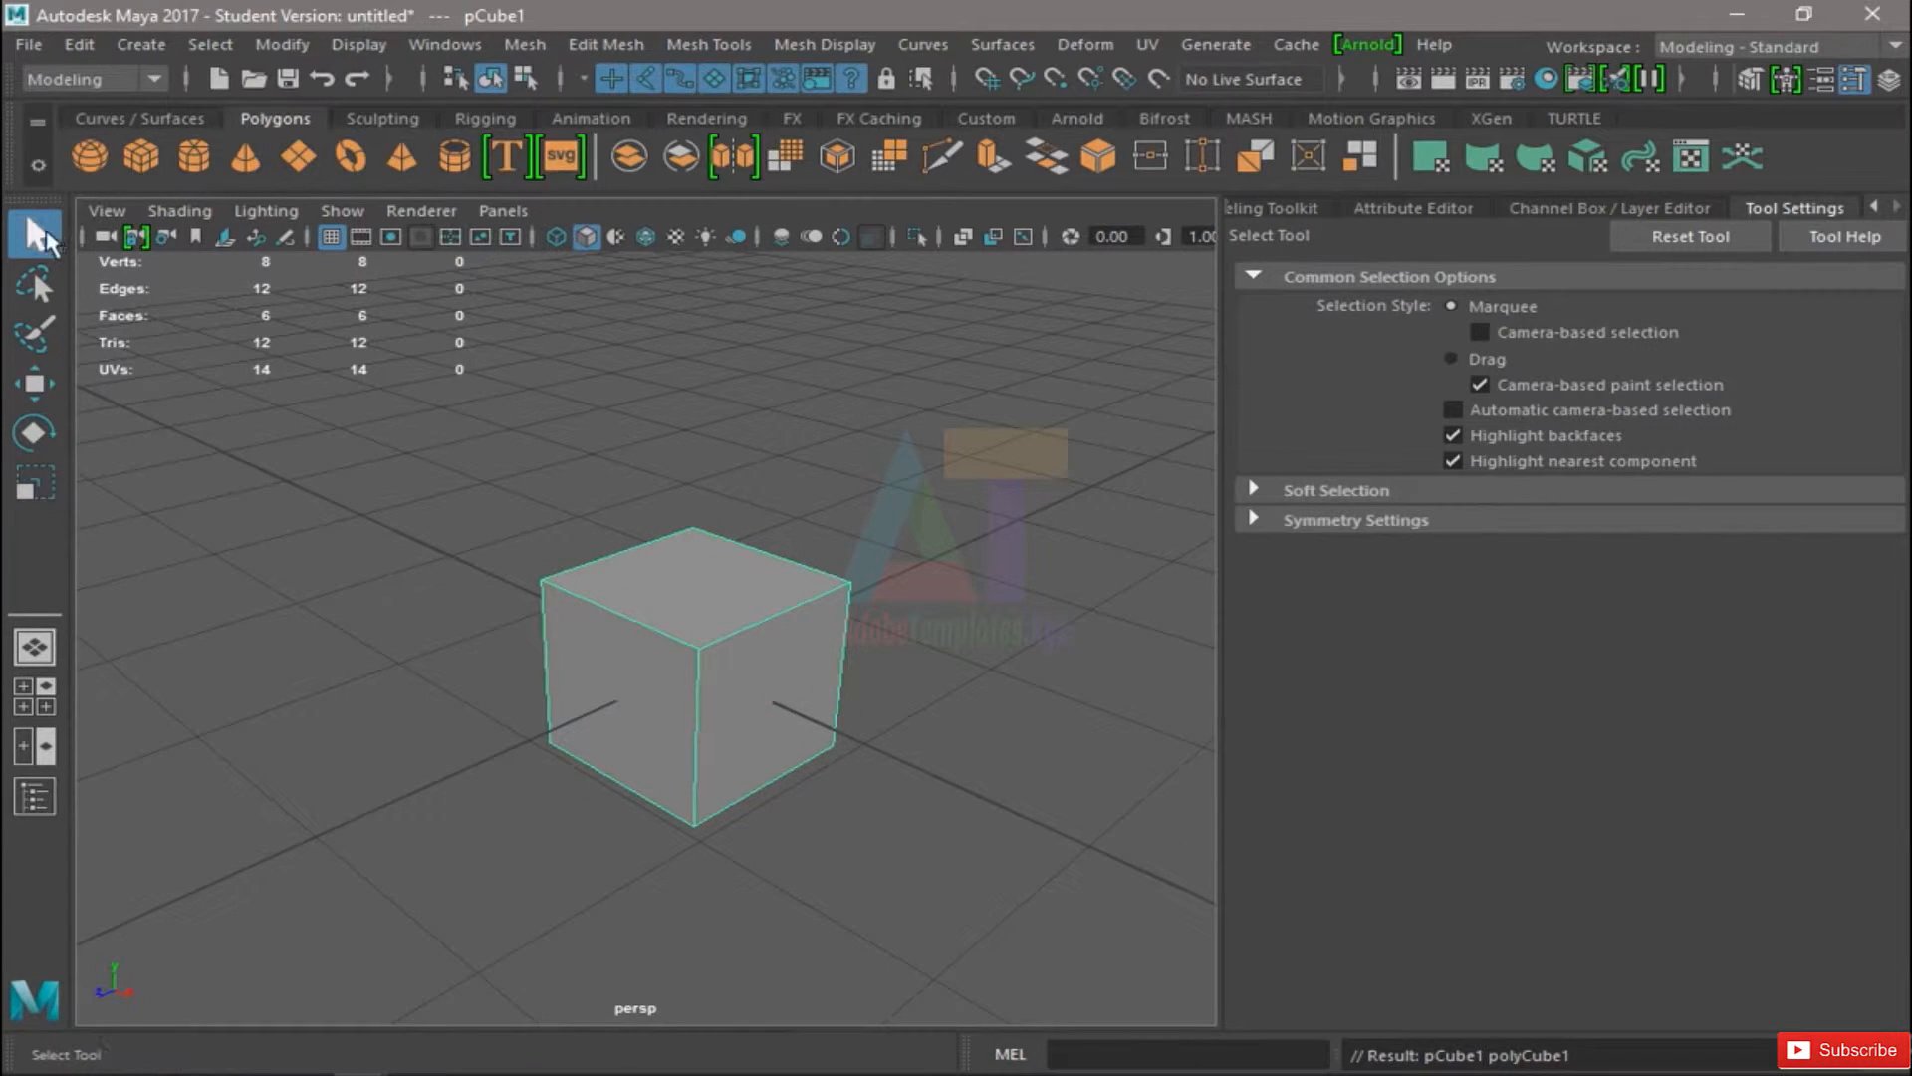
key(w)
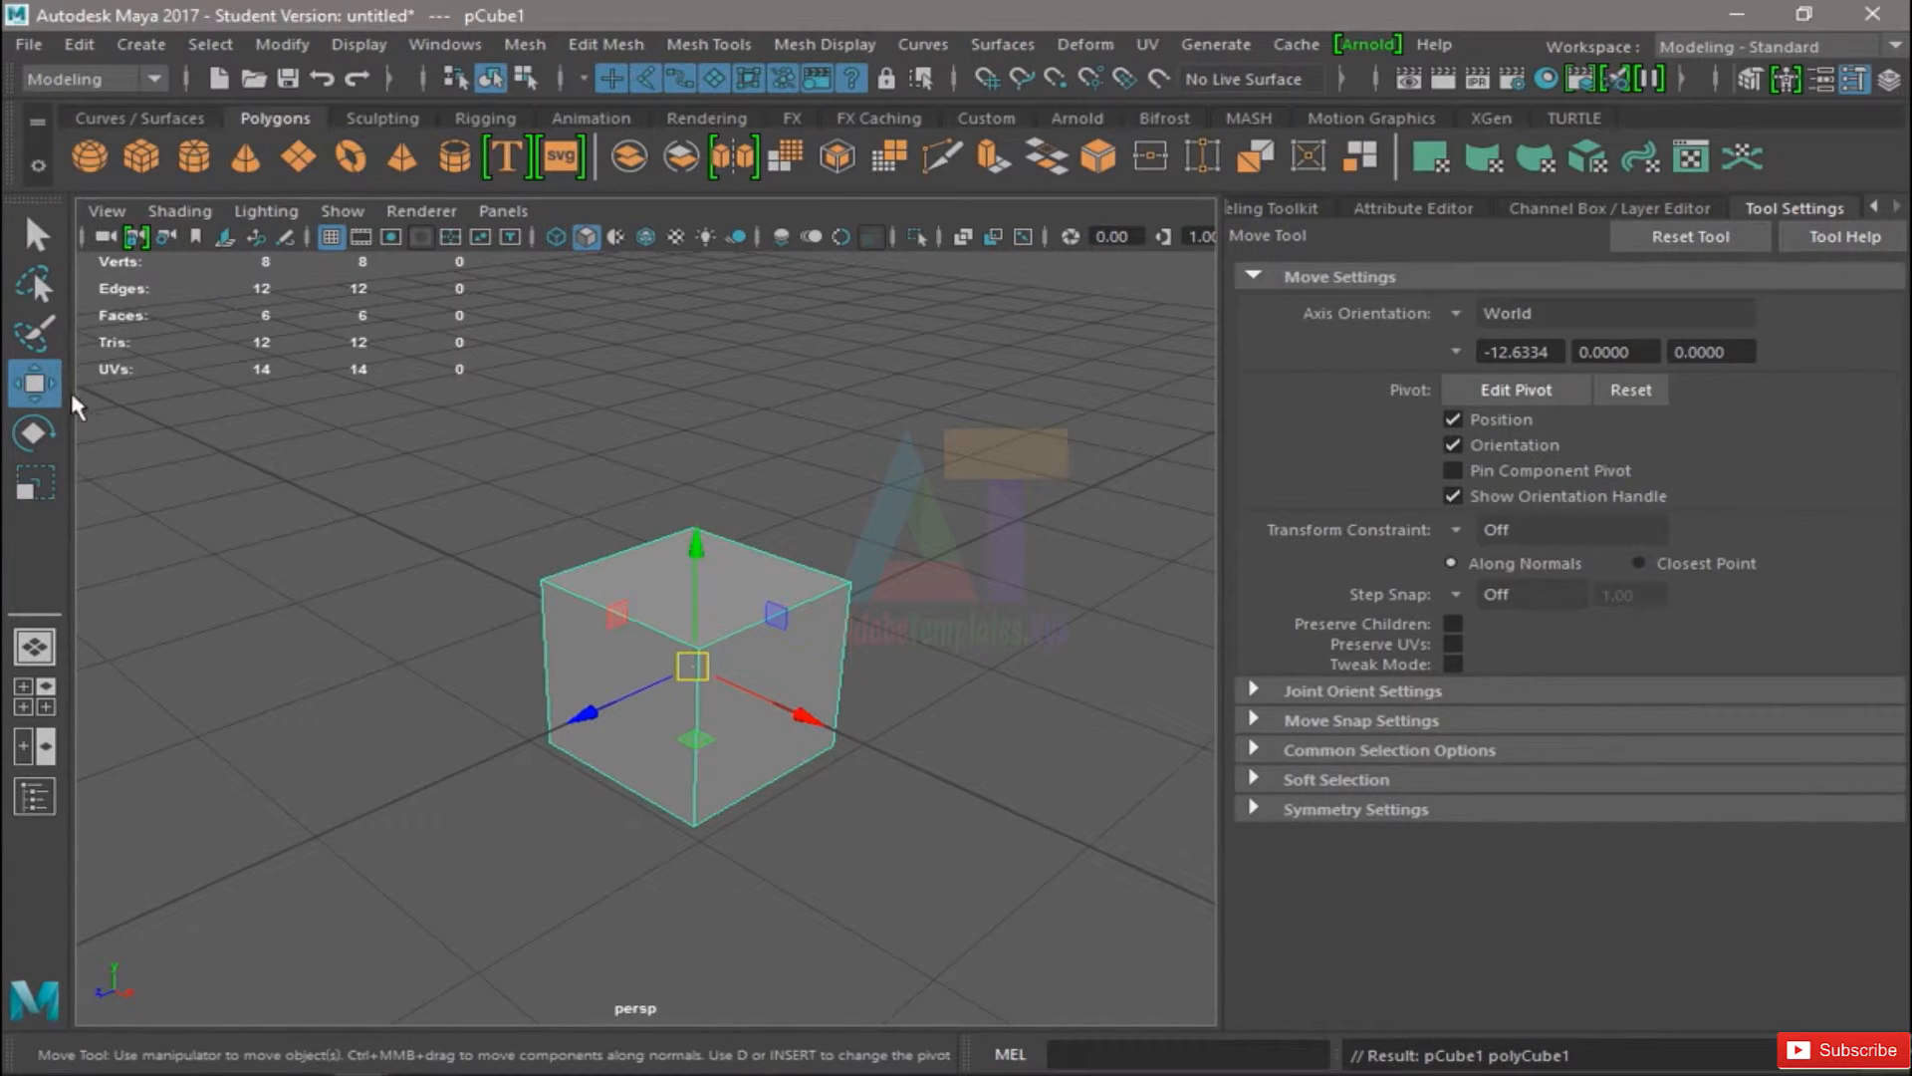
key(e)
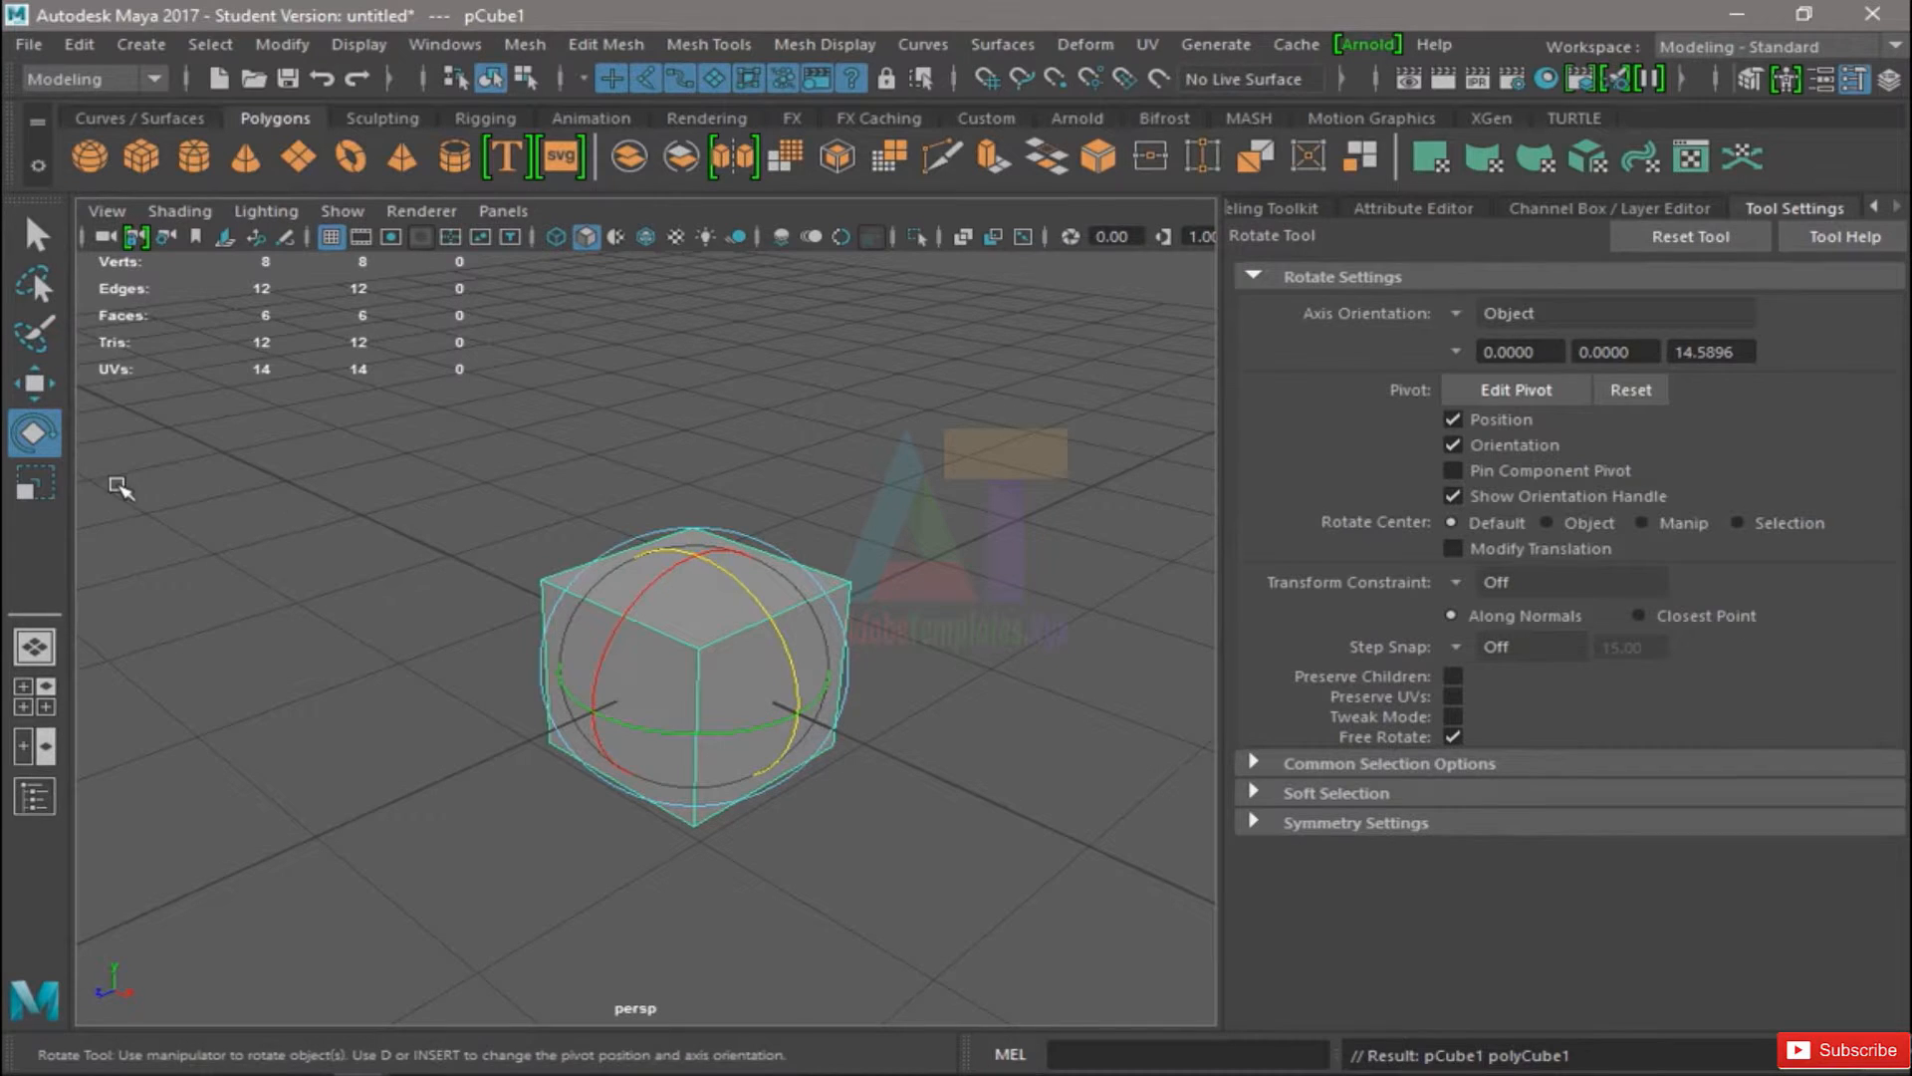
click(35, 484)
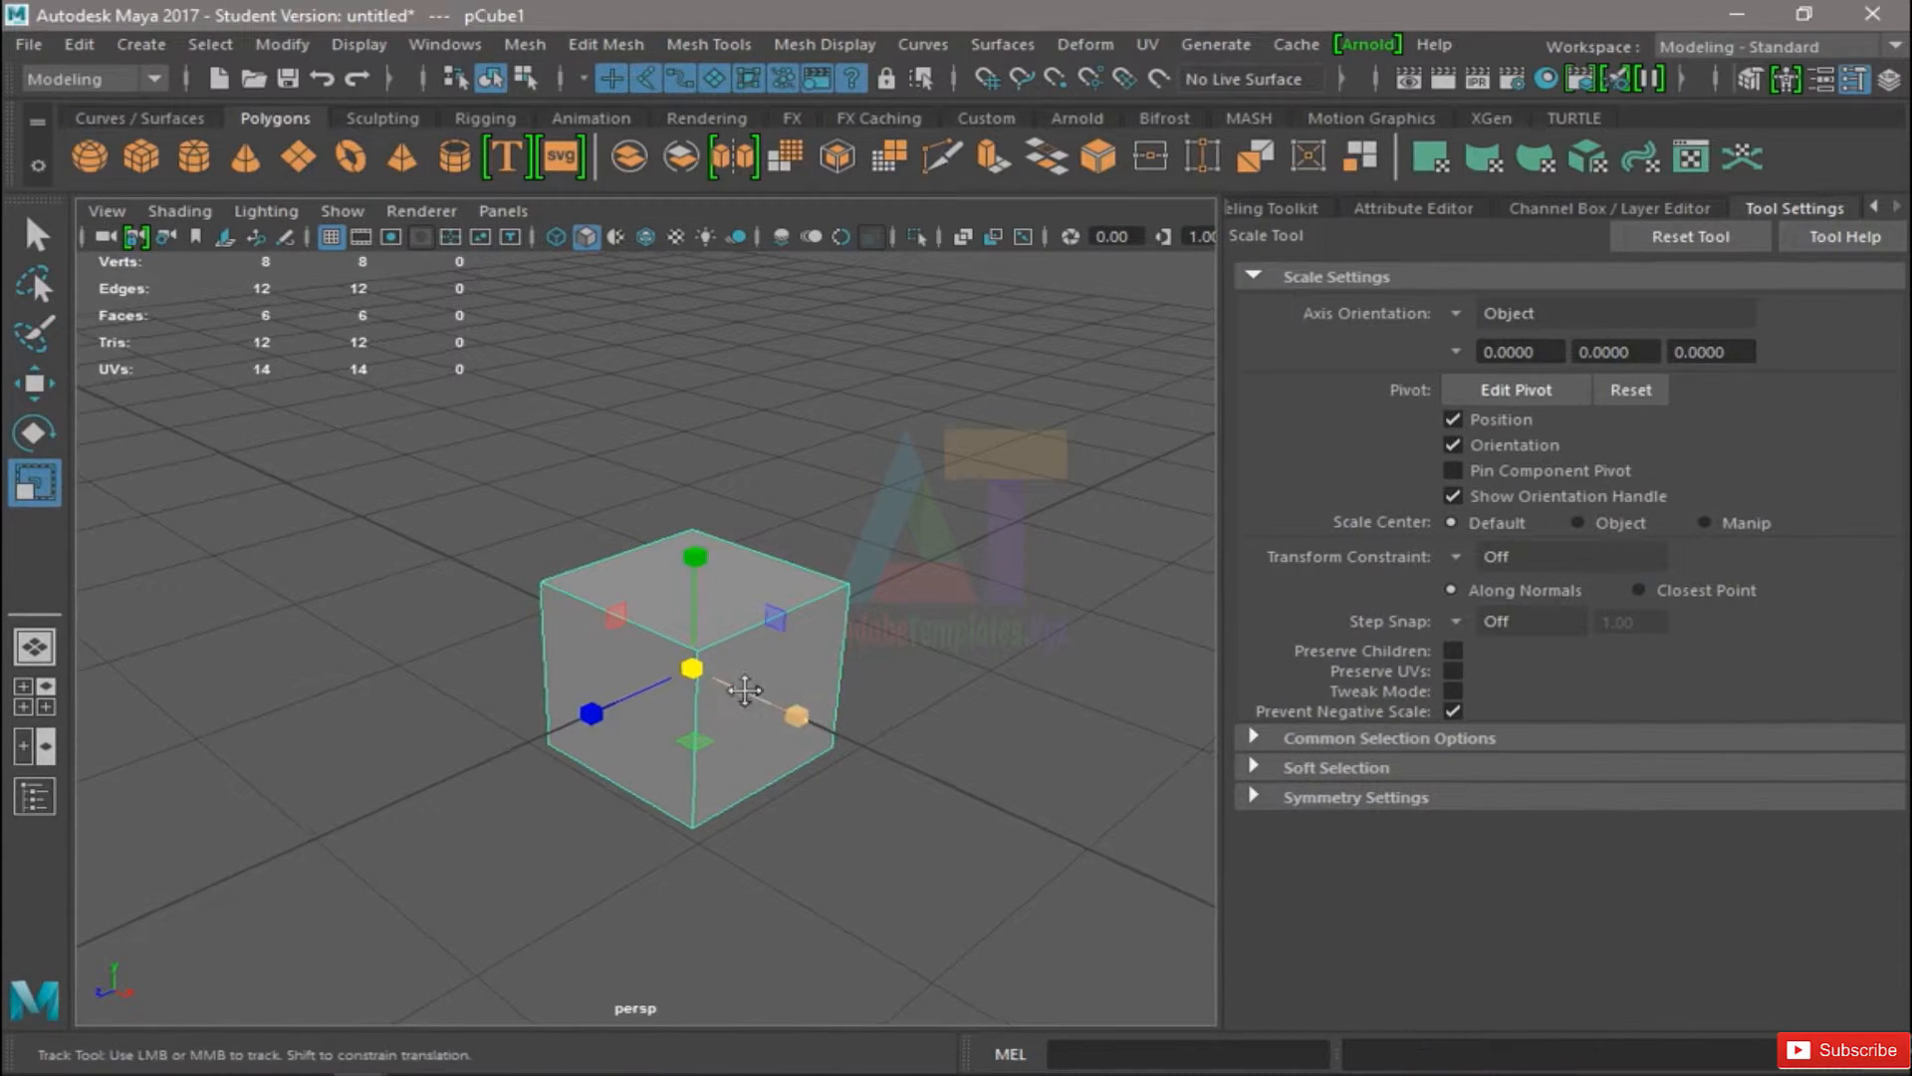
Look at the cube from another angle and cycle through the Rotate, Move, Select and Scale tools again
alt+middle_drag(745, 690, 742, 700)
scroll(743, 700, down, 2)
alt+drag(743, 700, 661, 692)
alt+middle_drag(784, 711, 714, 701)
scroll(713, 700, up, 2)
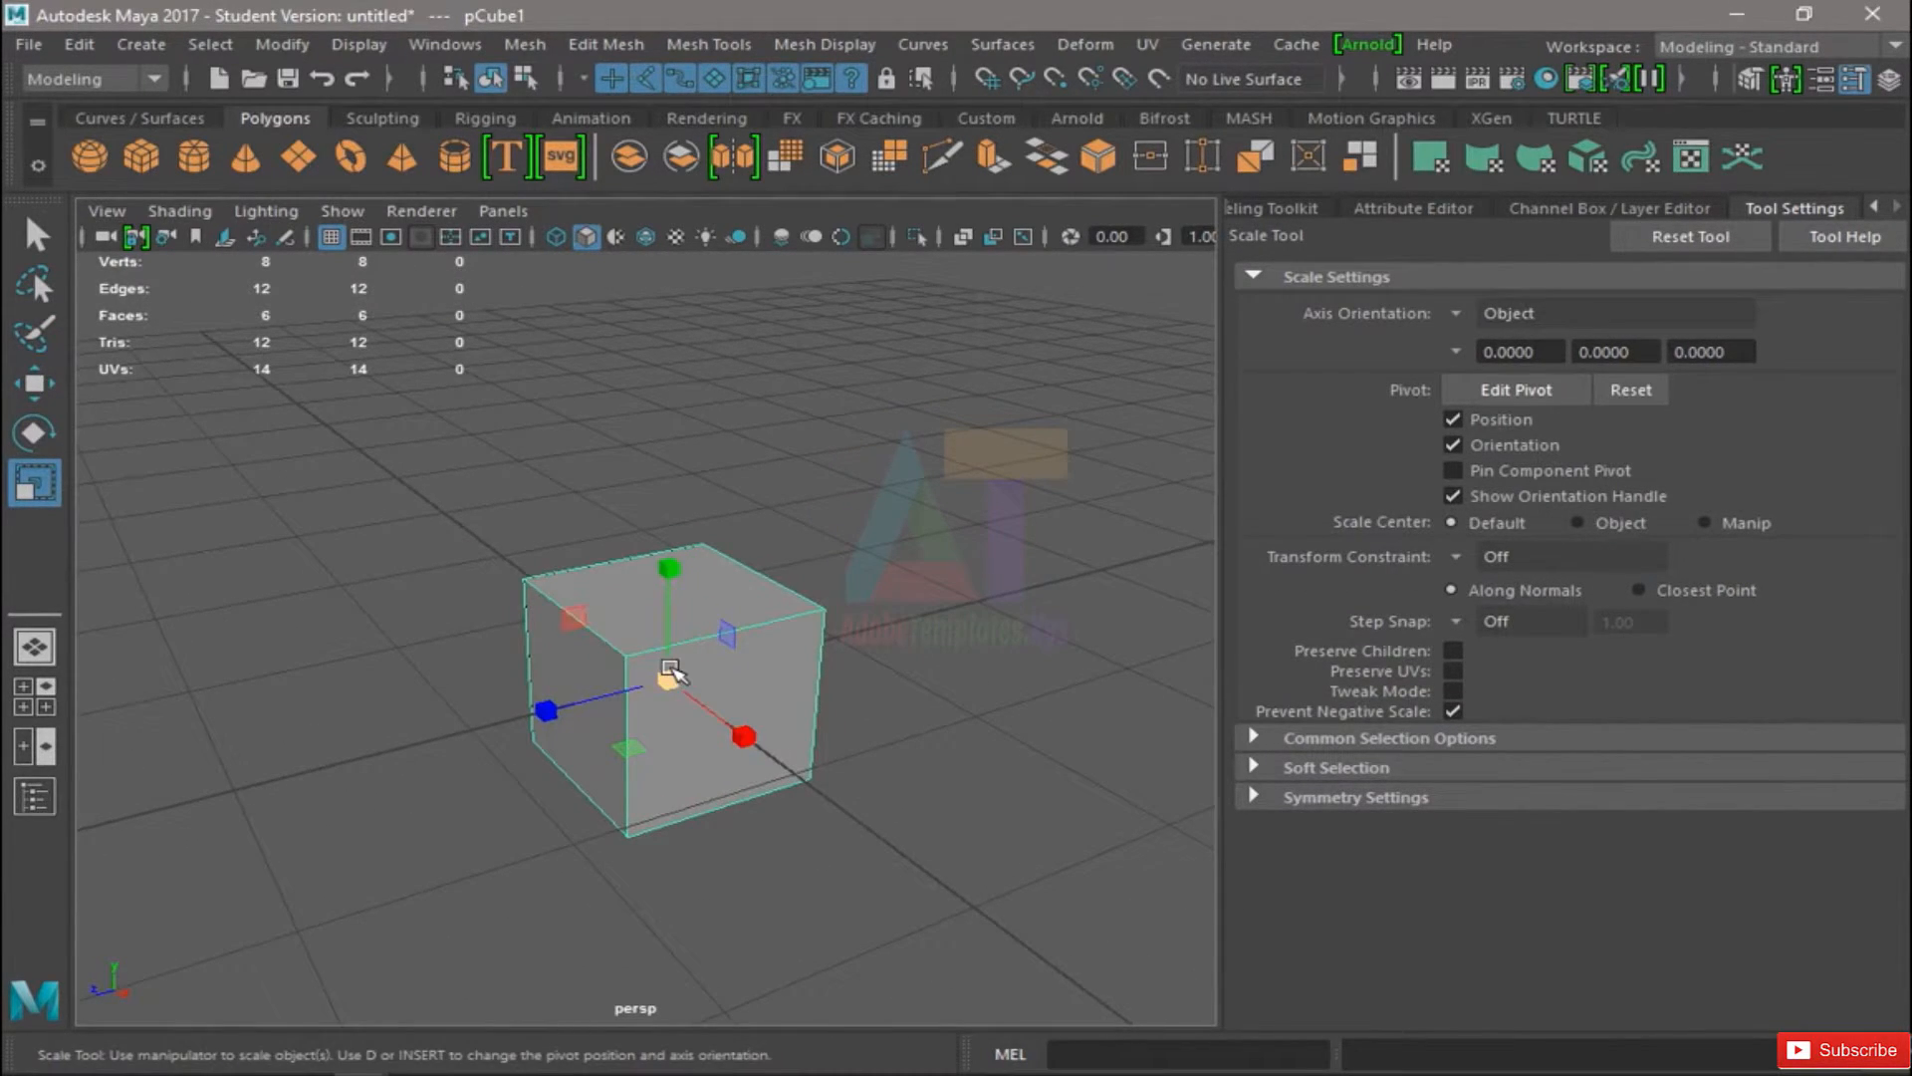
key(e)
key(w)
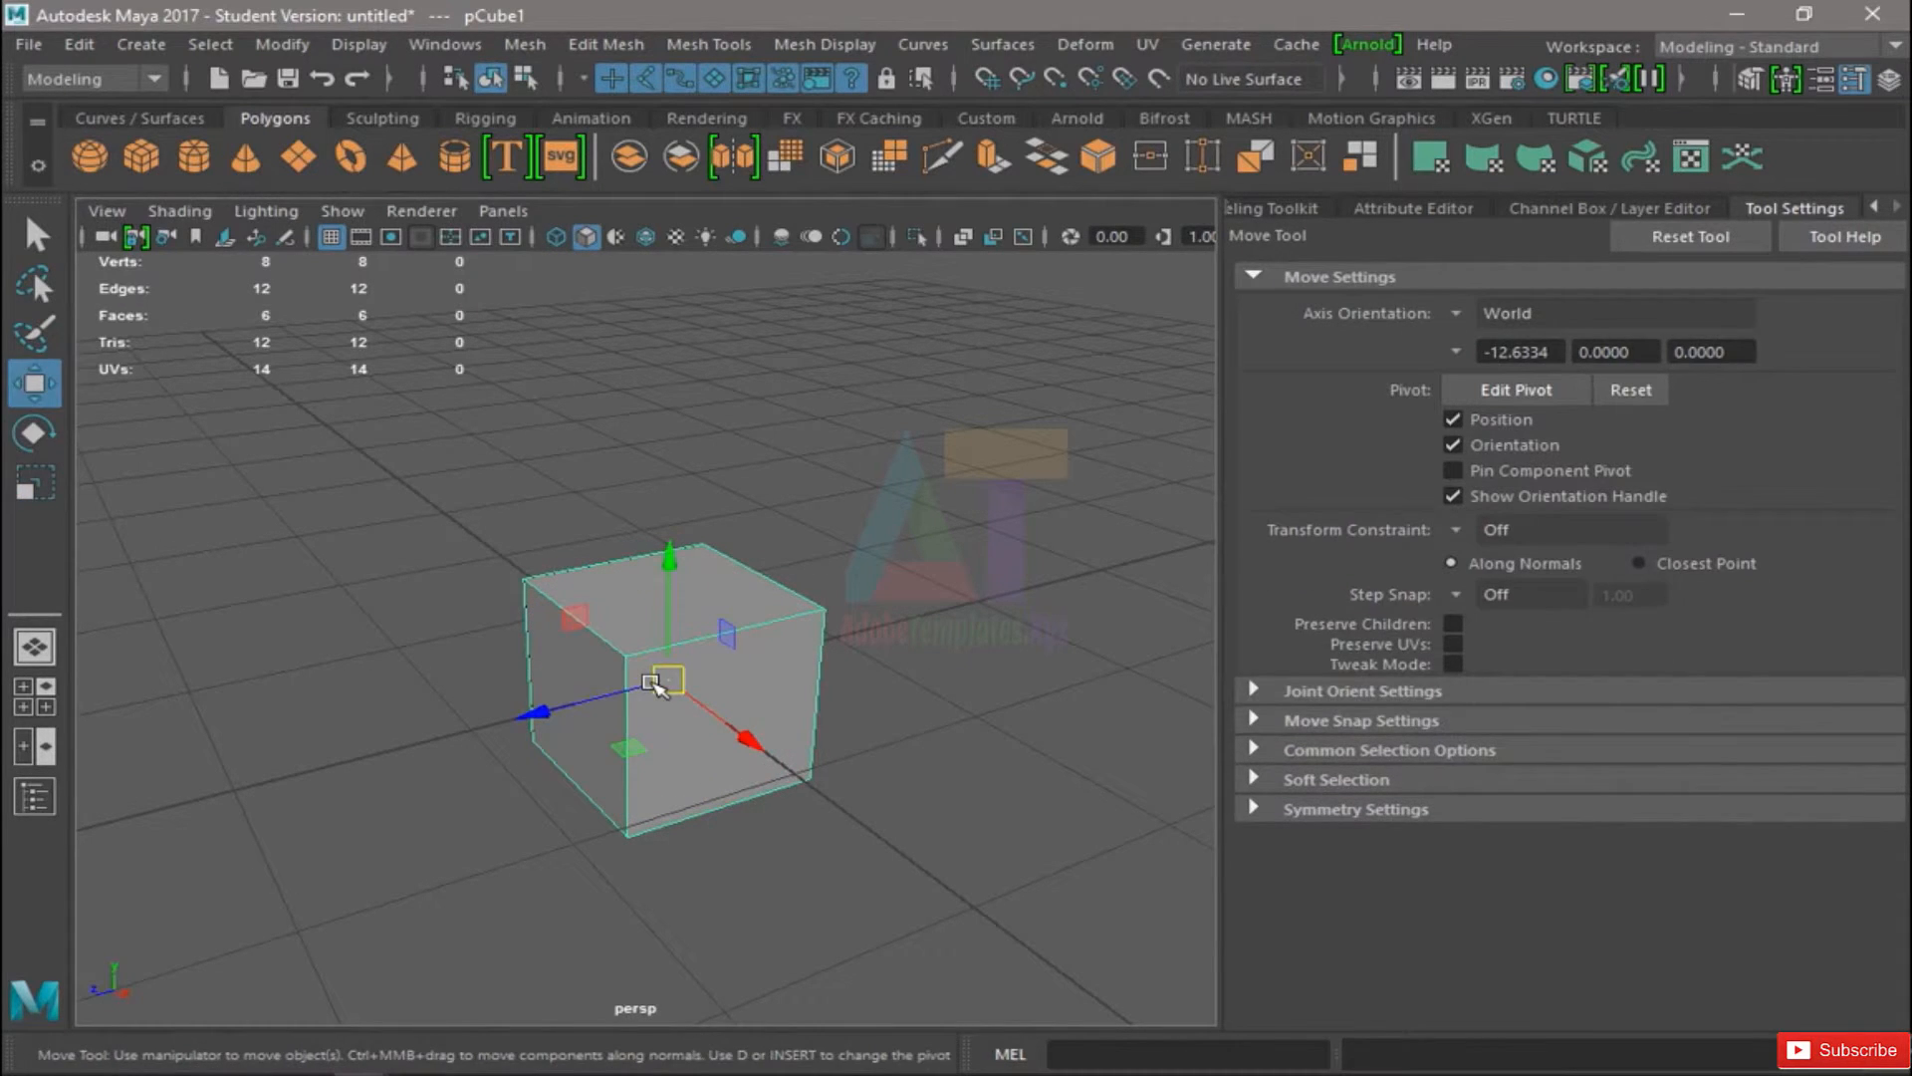
key(q)
key(e)
key(r)
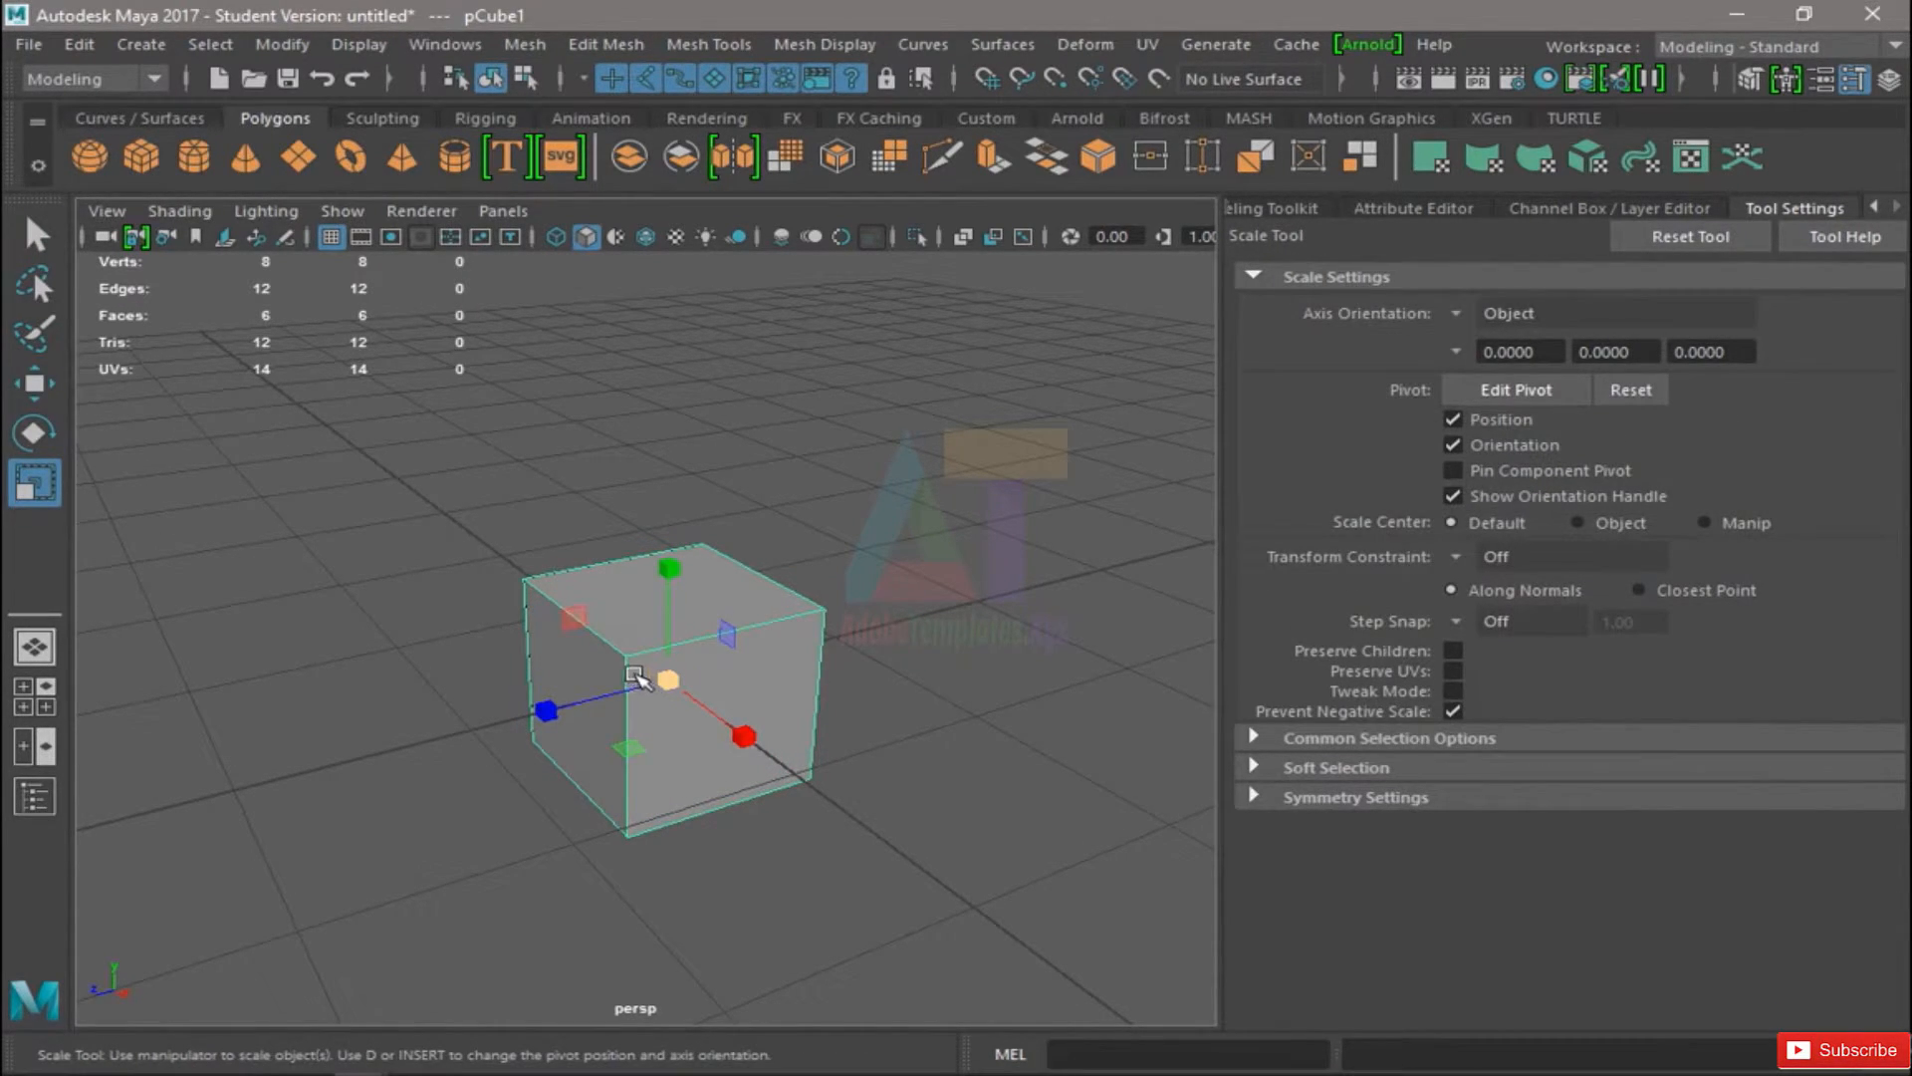
alt+drag(592, 684, 620, 677)
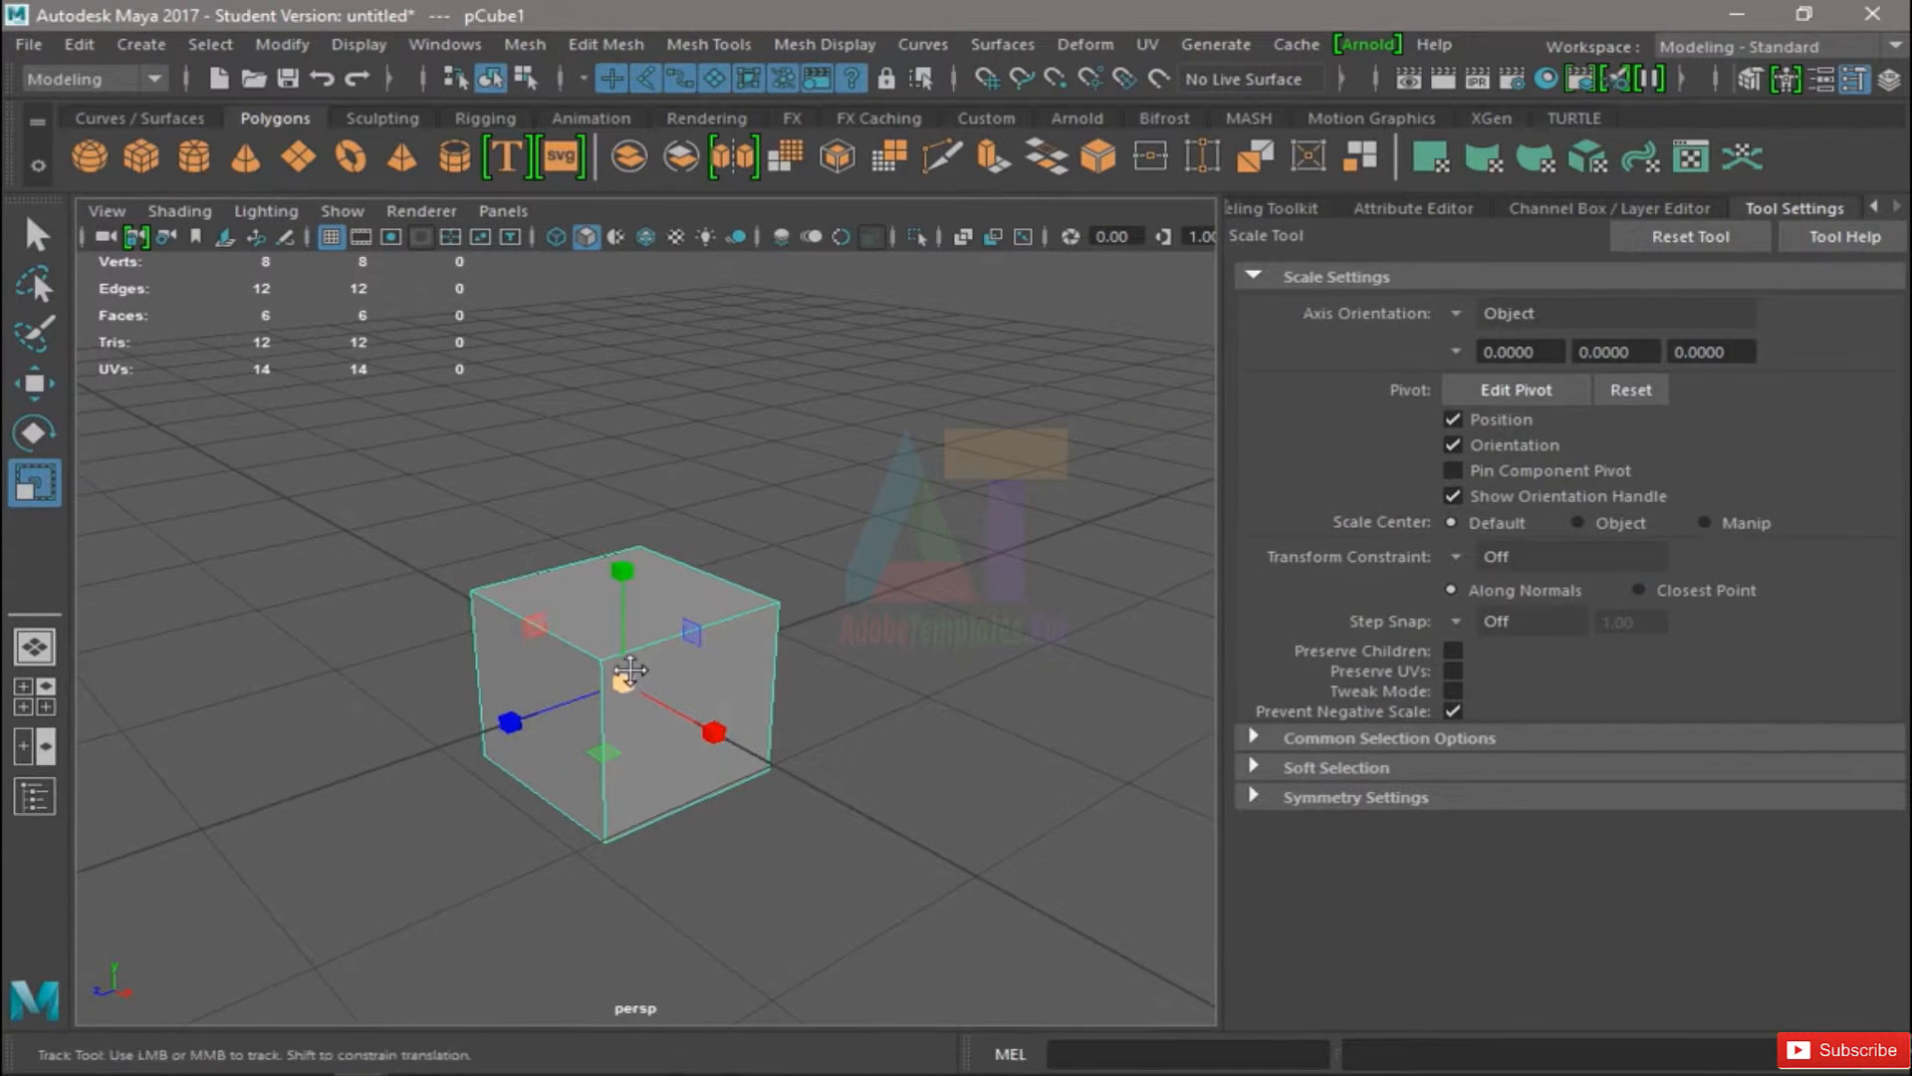
alt+middle_drag(619, 677, 632, 676)
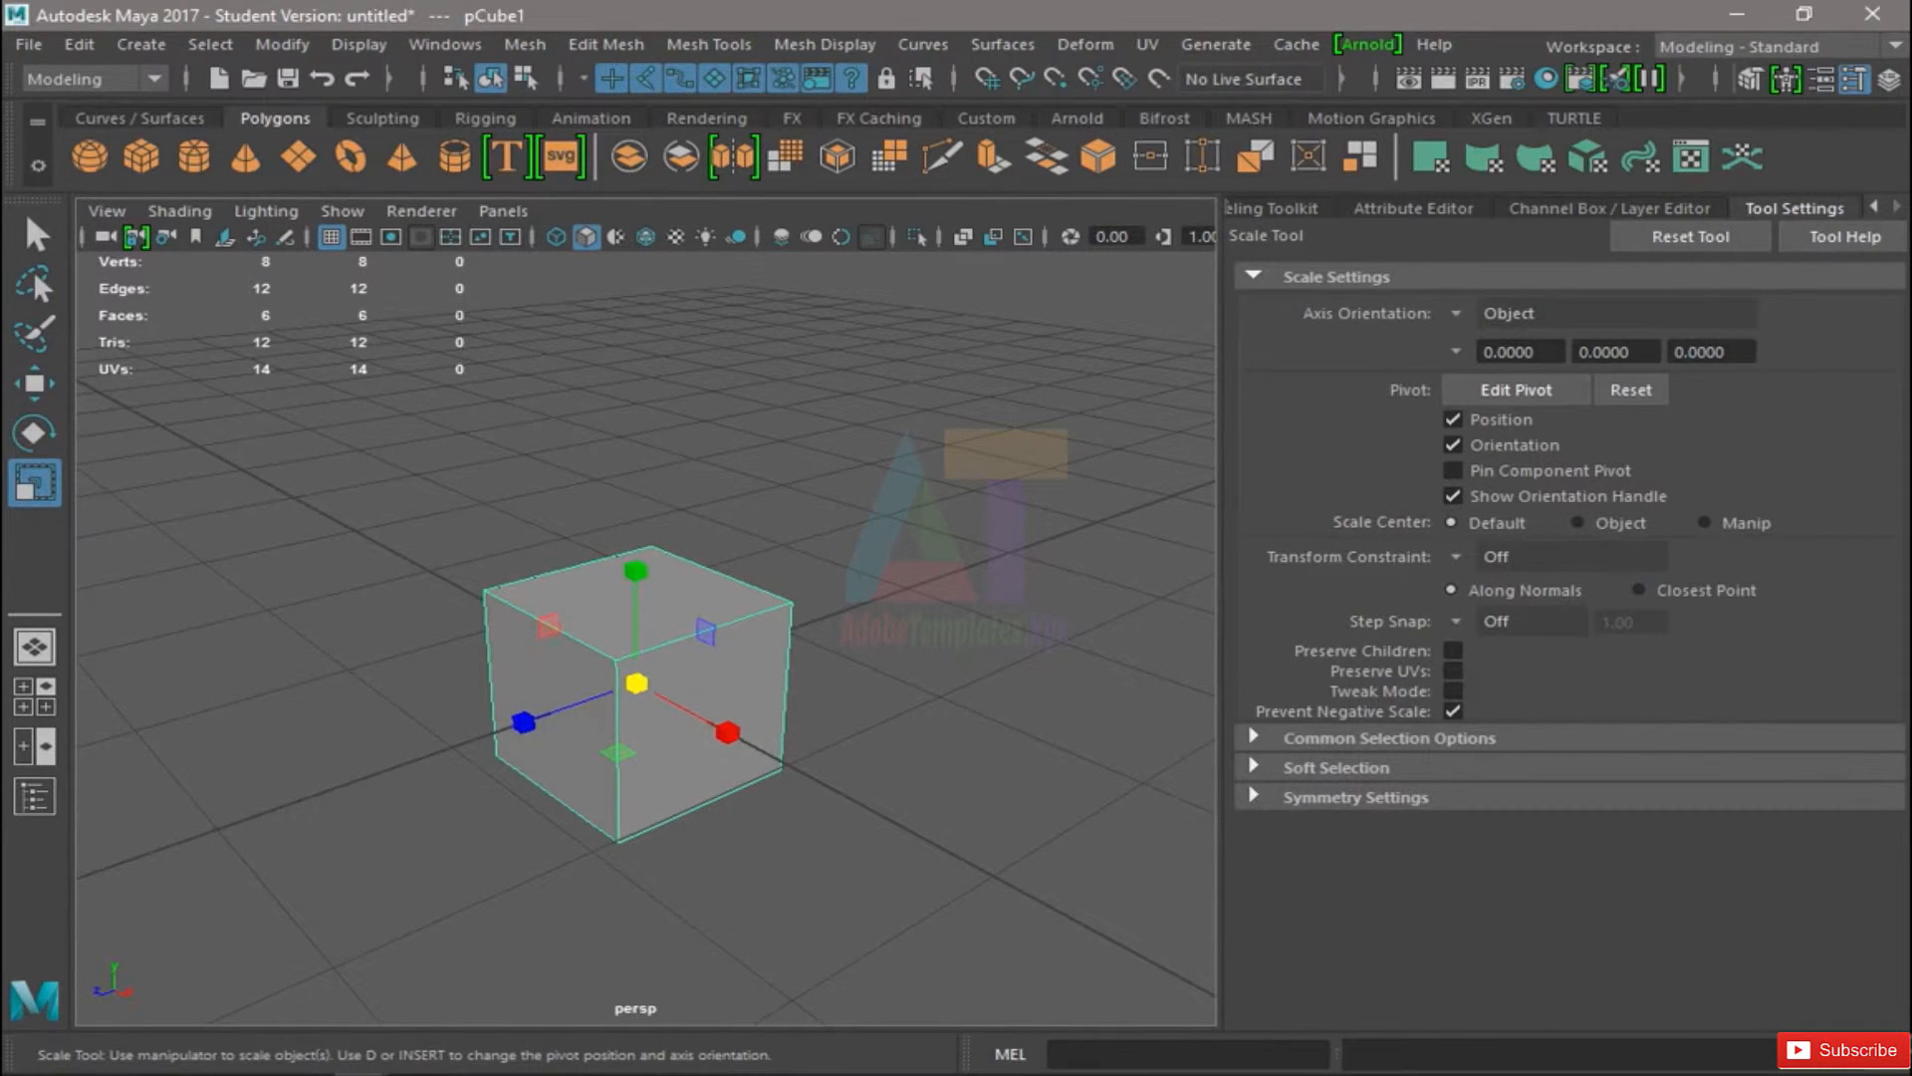
Reselect the cube, activate the Rotate tool and delete the cube
click(819, 517)
drag(867, 476, 606, 791)
click(640, 681)
key(w)
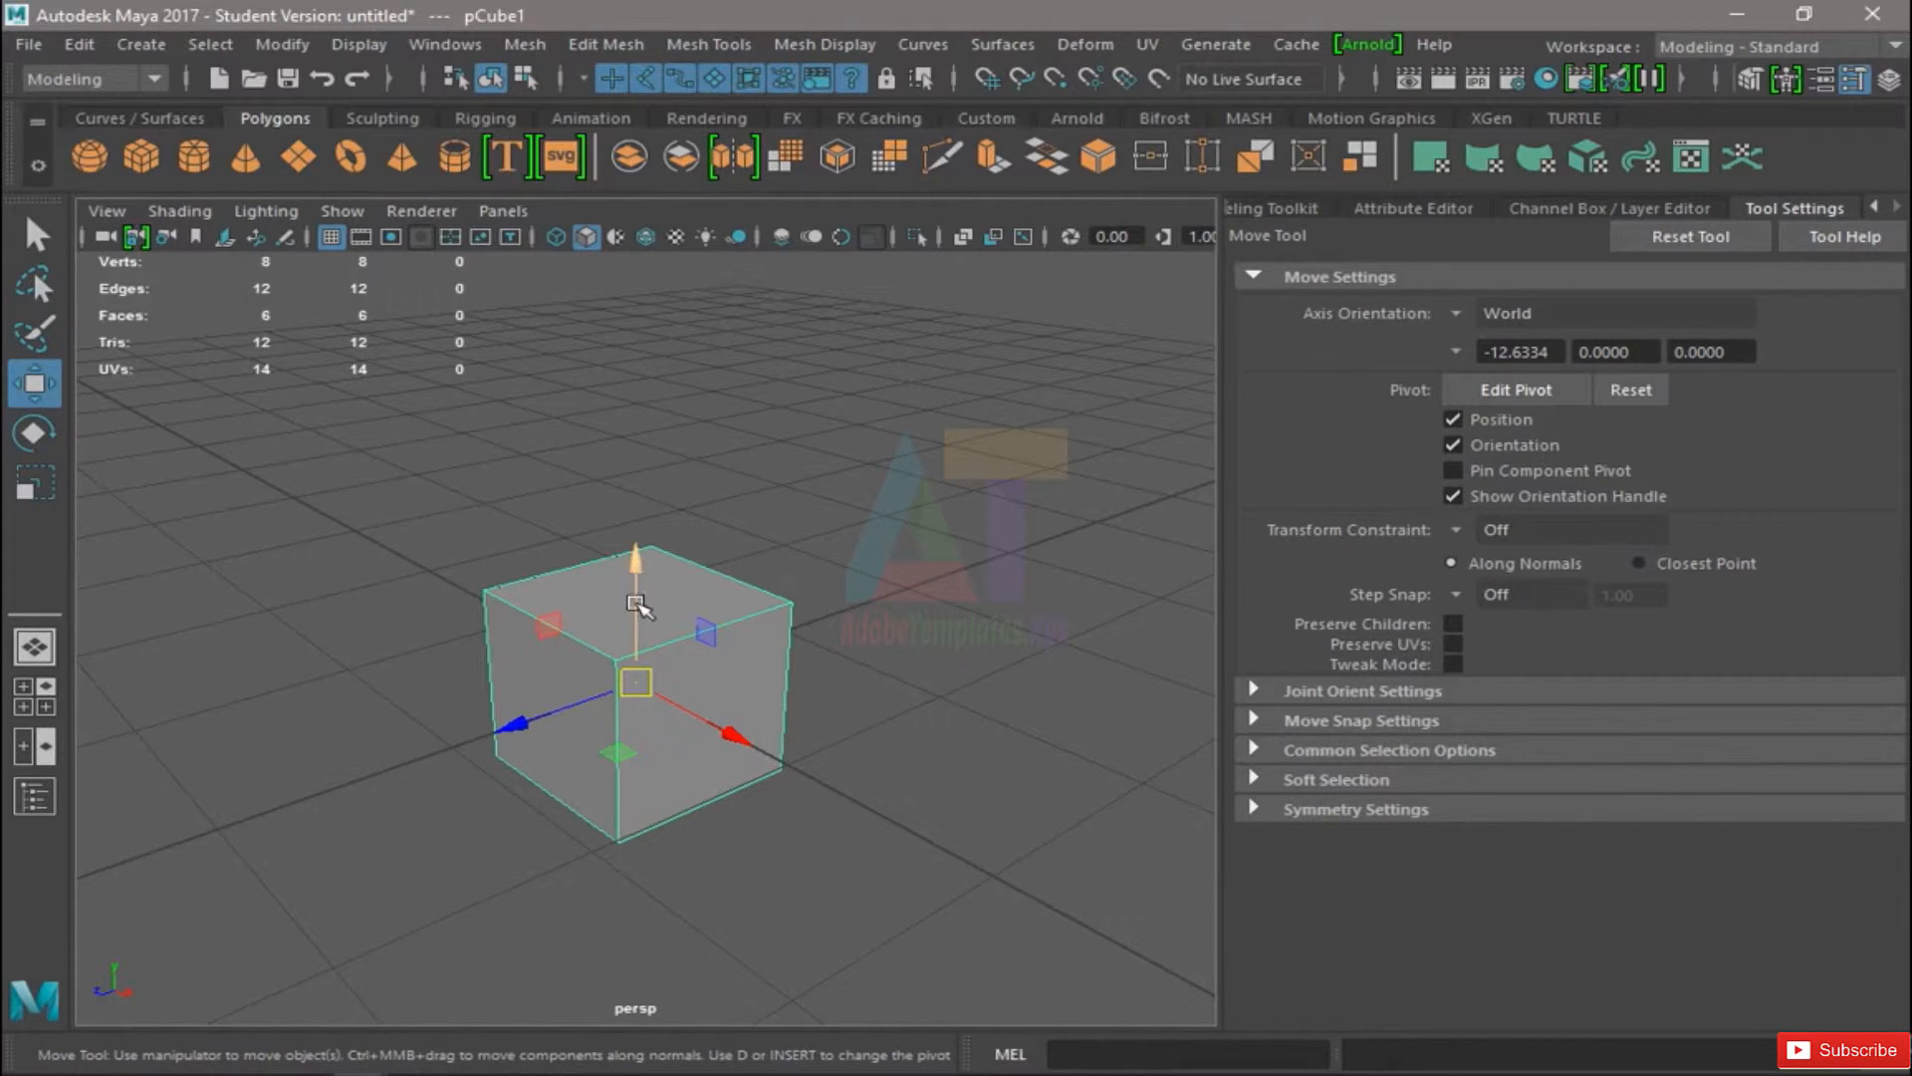
key(e)
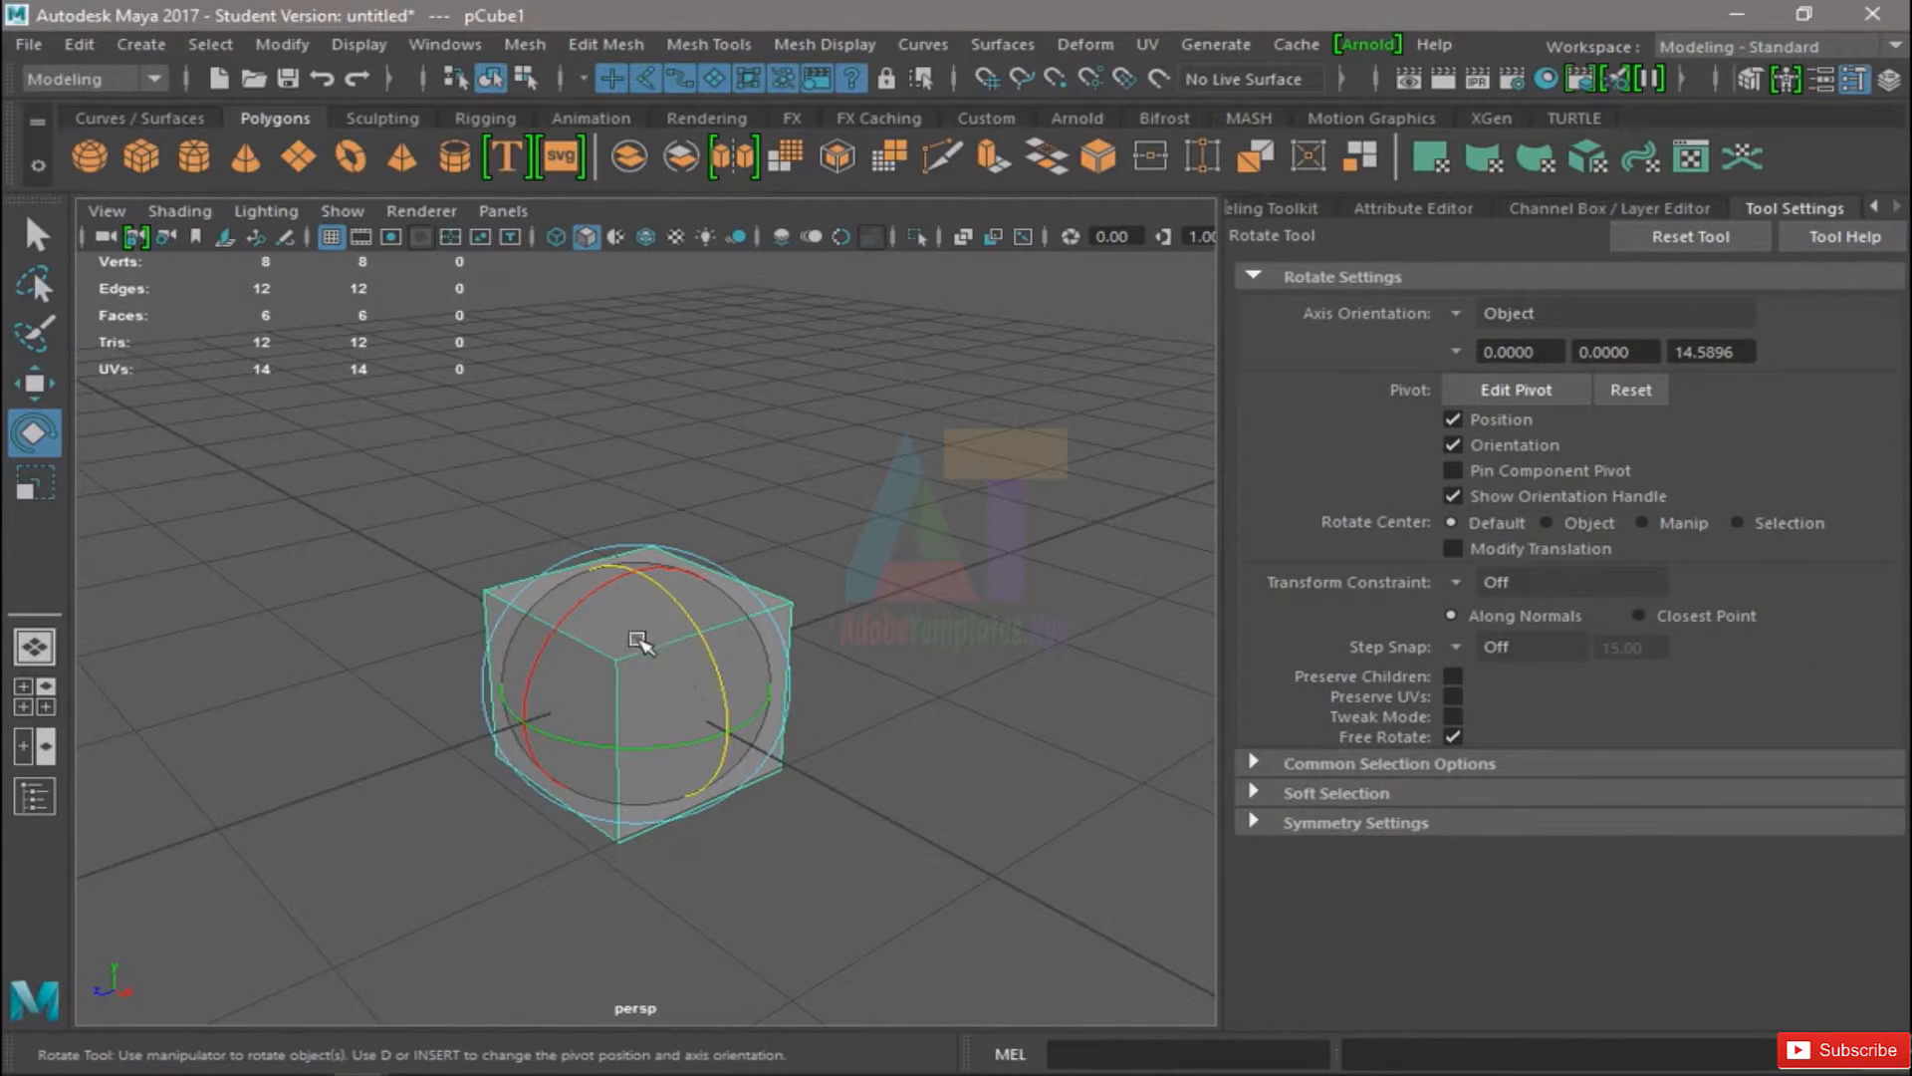
key(Delete)
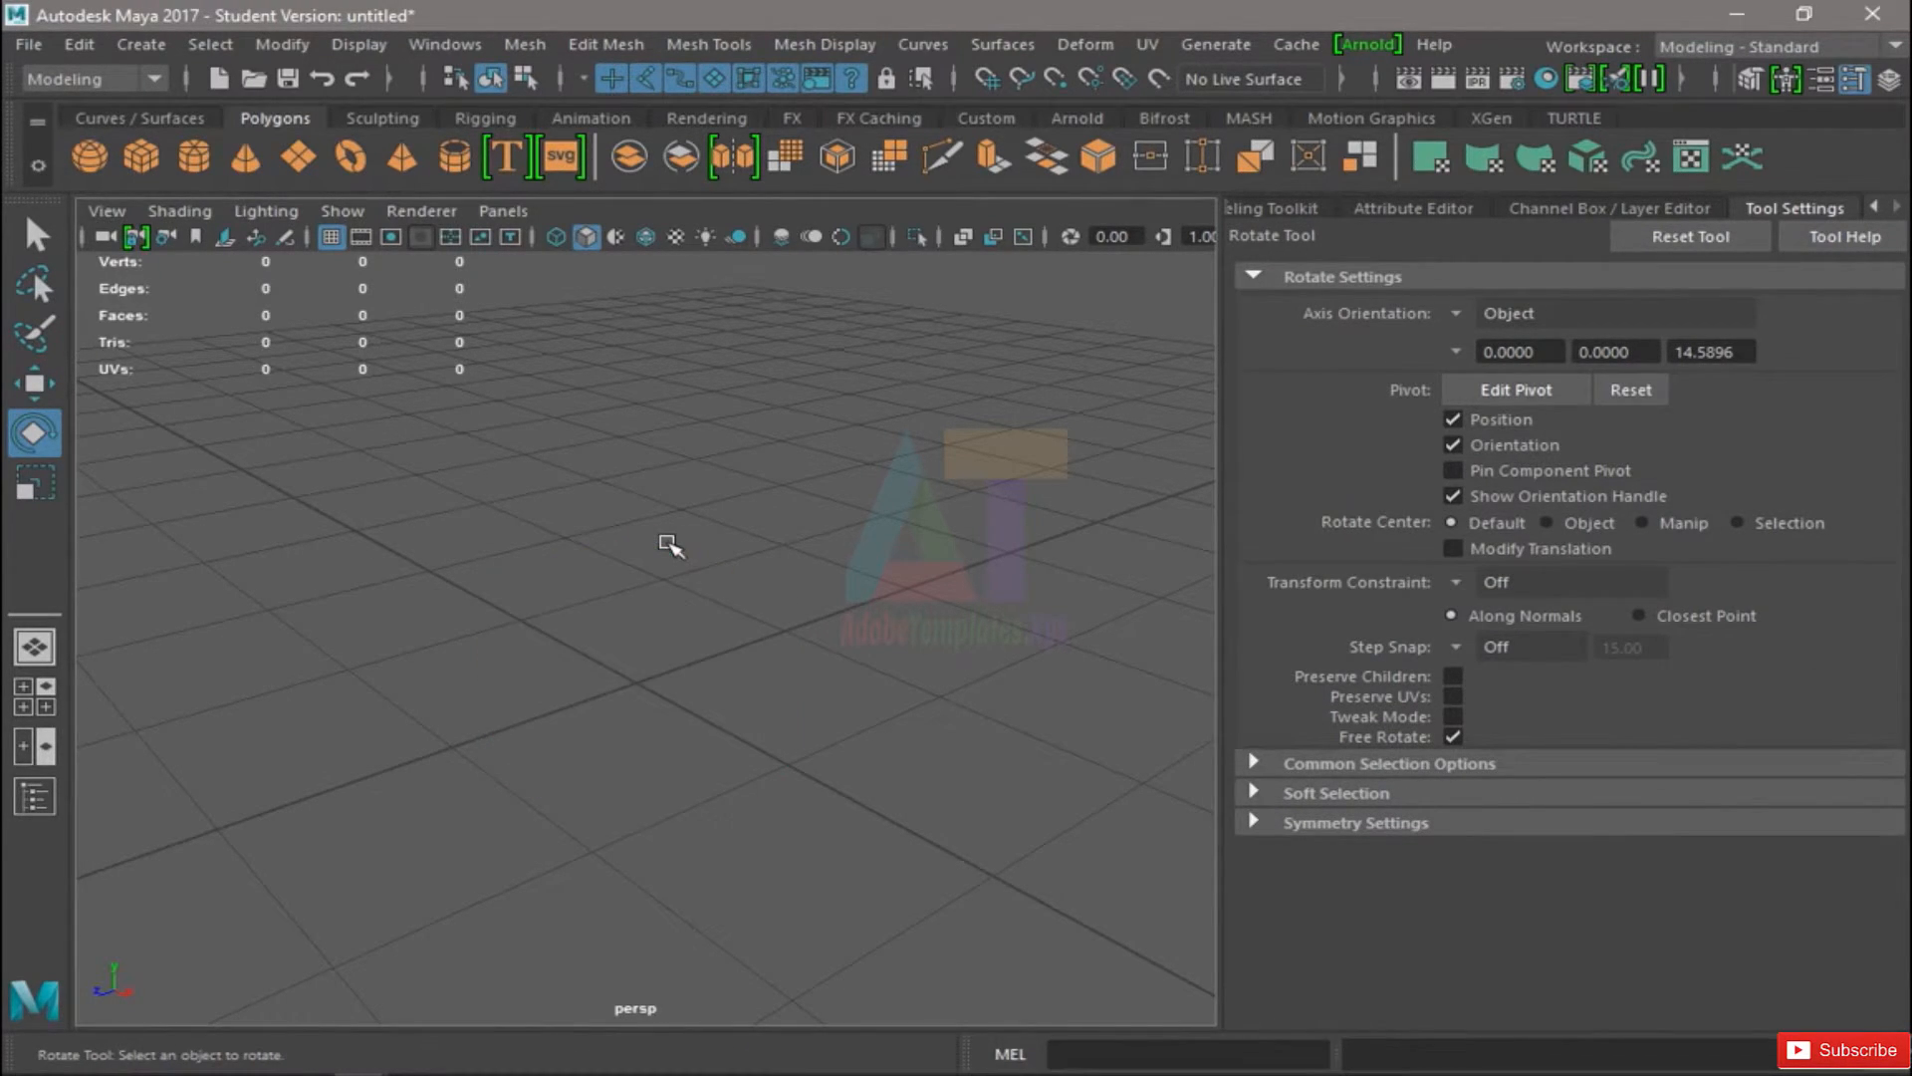
Create a polygon cone and rotate it around its X axis until its tip points straight down
click(245, 159)
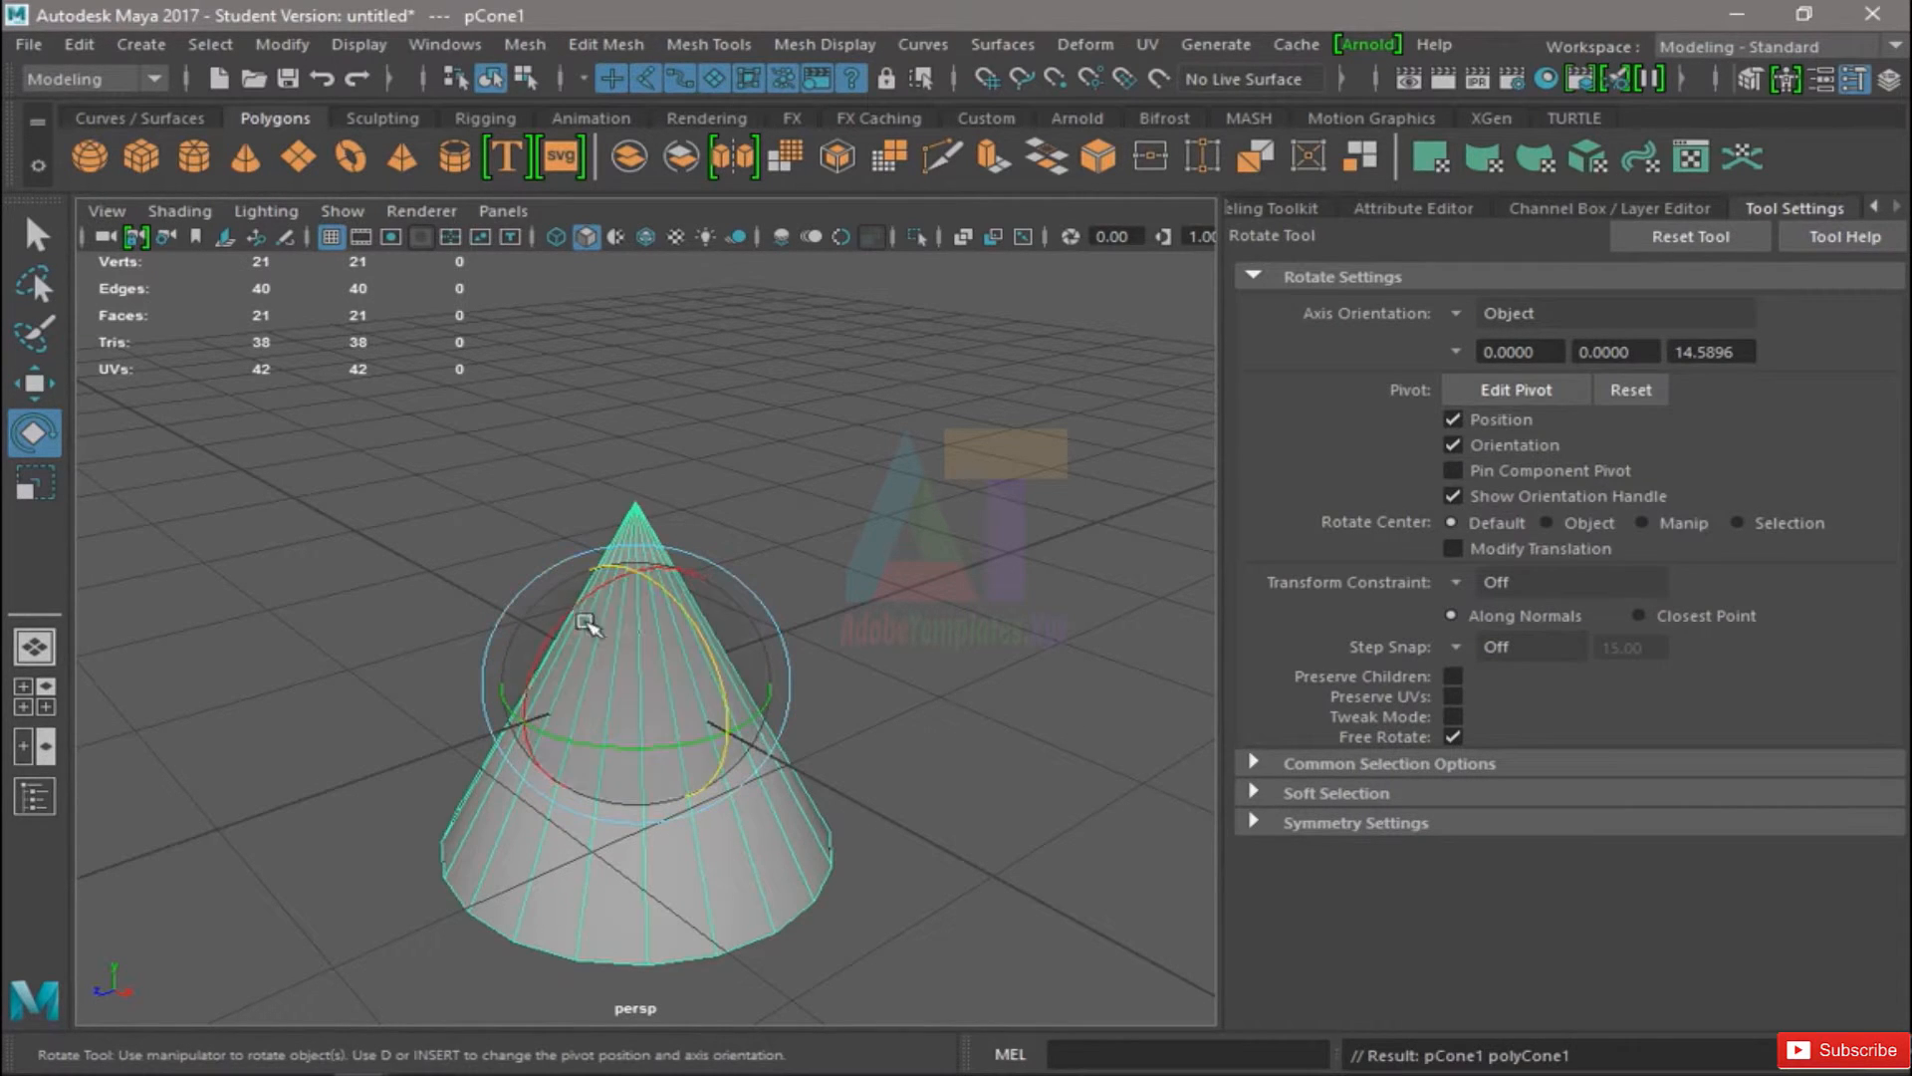
drag(588, 625, 1122, 584)
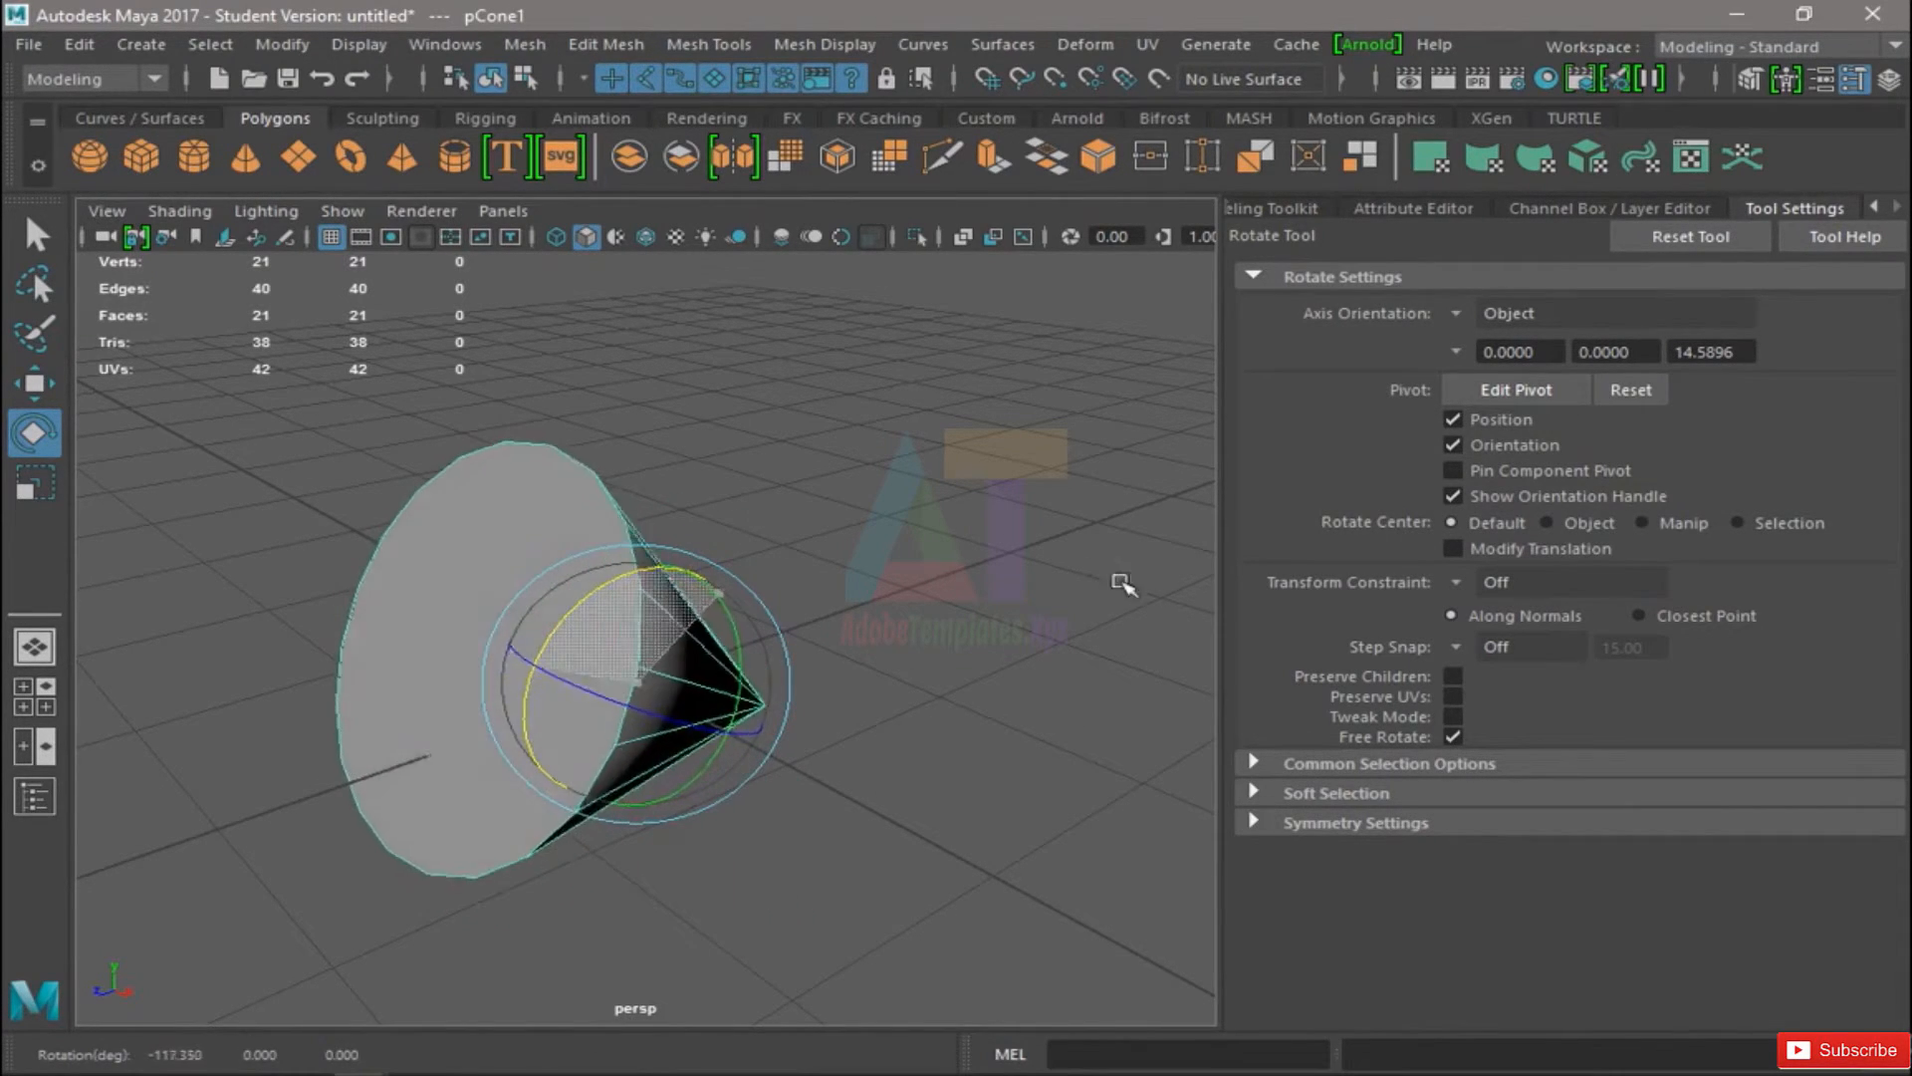
drag(559, 627, 708, 555)
Create a polygon sphere and raise it so that it sits in the wide end of the upturned cone
click(90, 156)
key(w)
key(r)
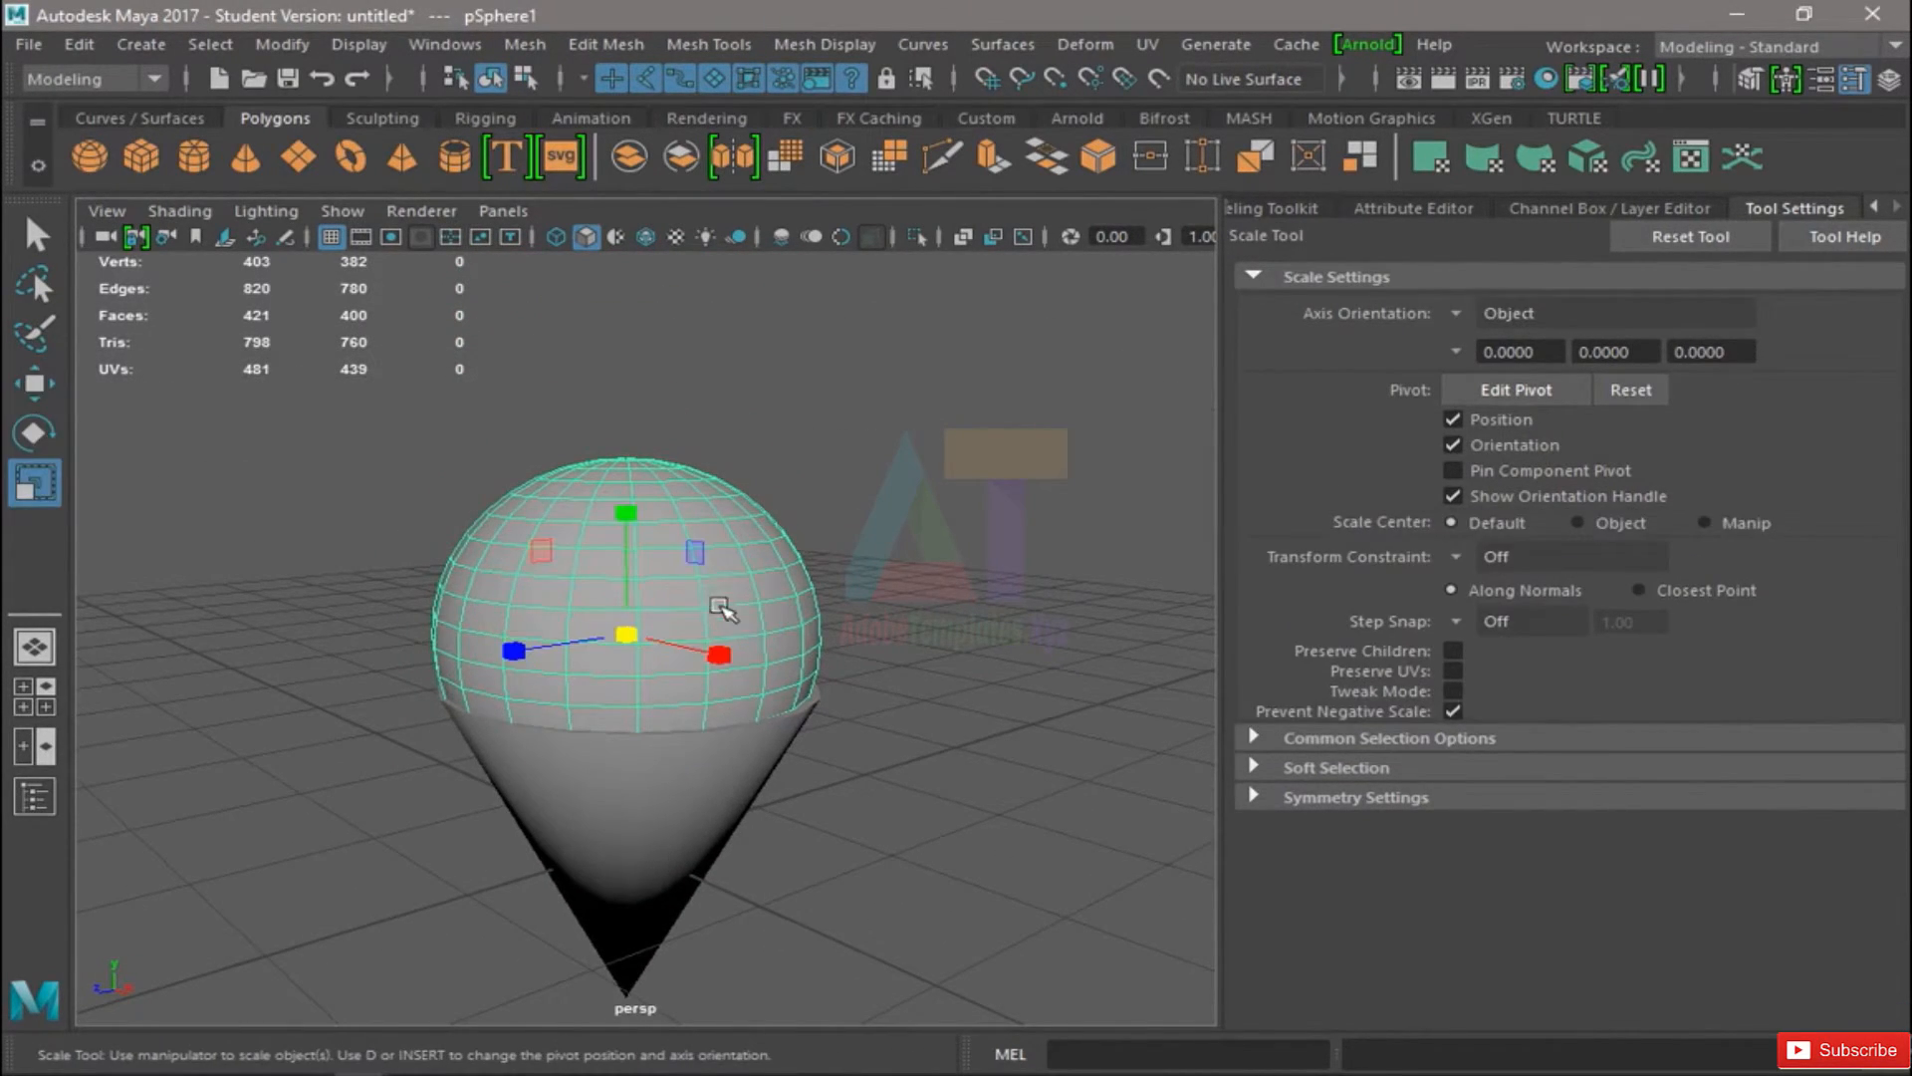
key(e)
key(r)
key(e)
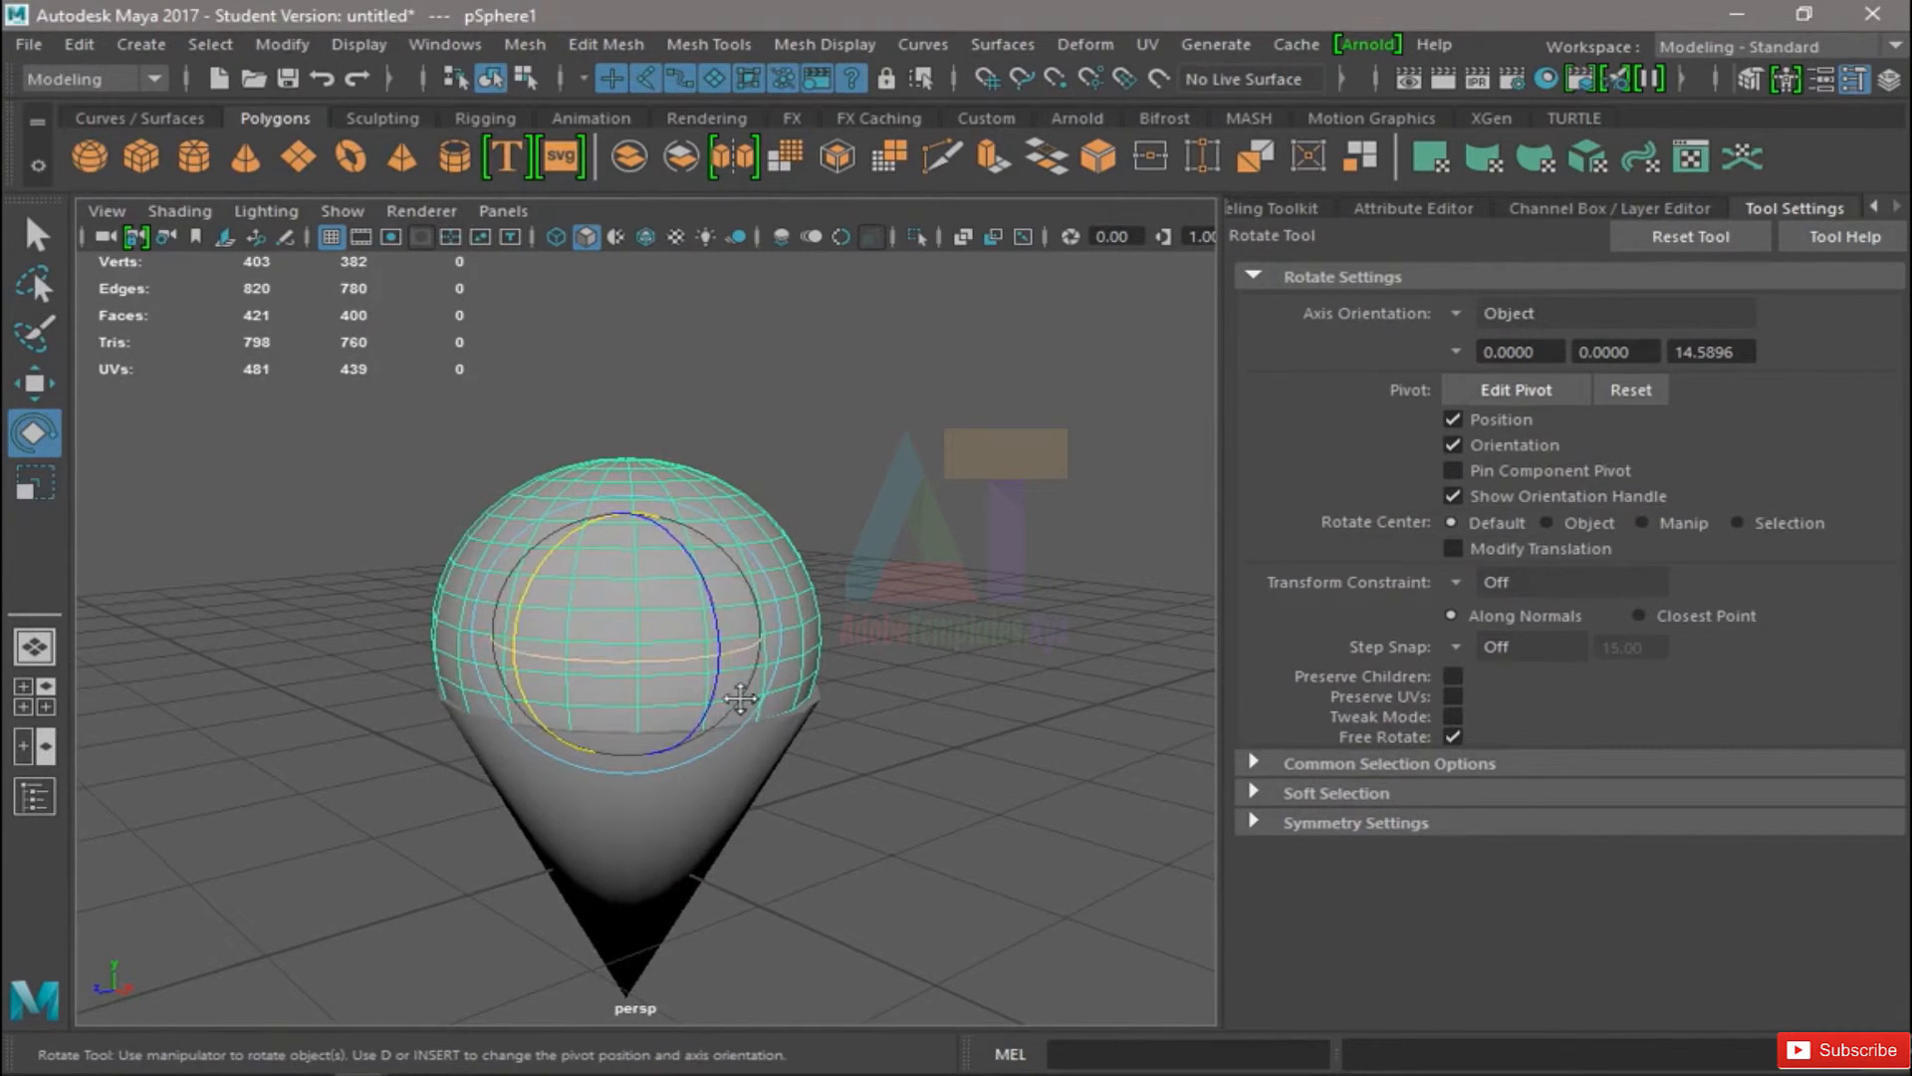
Practise marquee-selecting the sphere and the cone together and clearing the selection
click(917, 610)
mouse_move(917, 611)
alt+mouse_down()
mouse_move(908, 555)
mouse_move(896, 598)
alt+mouse_up()
drag(905, 362, 659, 636)
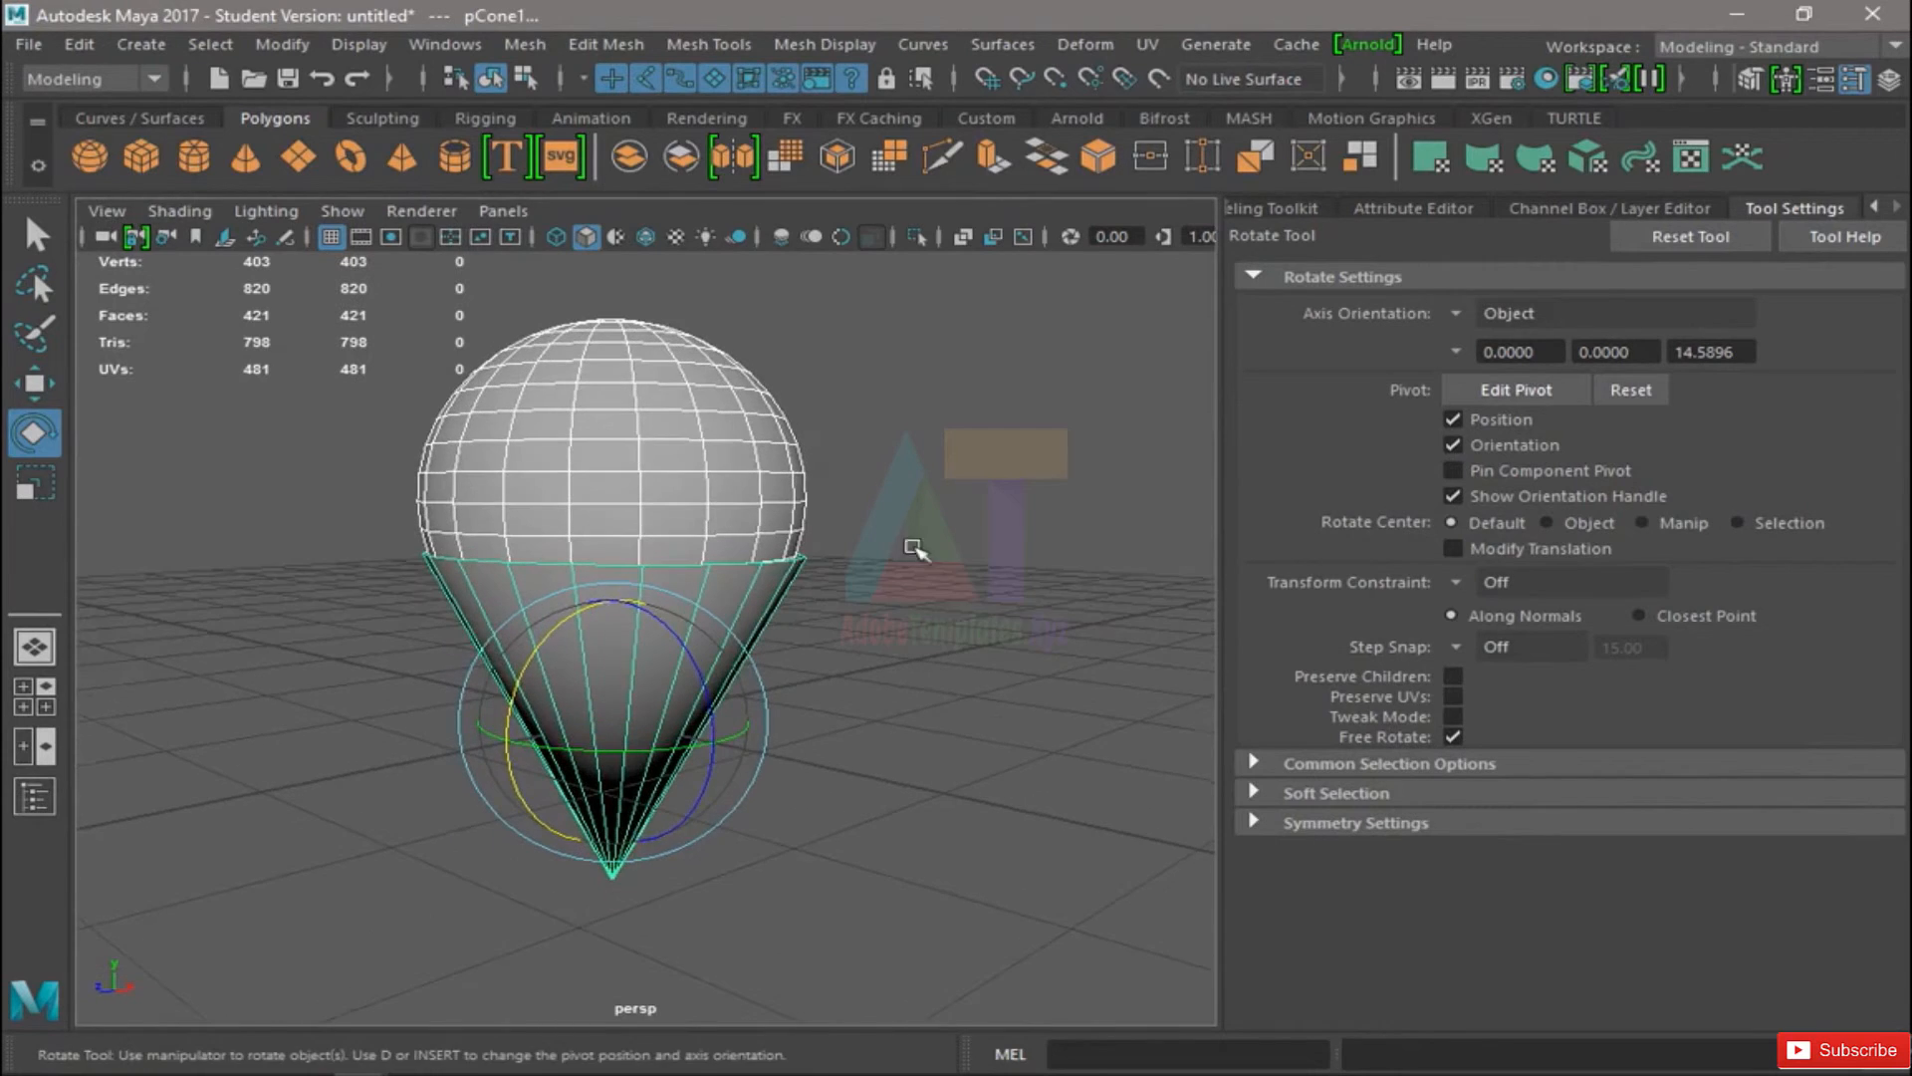
alt+middle_drag(907, 556, 889, 593)
click(926, 503)
drag(953, 439, 432, 695)
click(1016, 423)
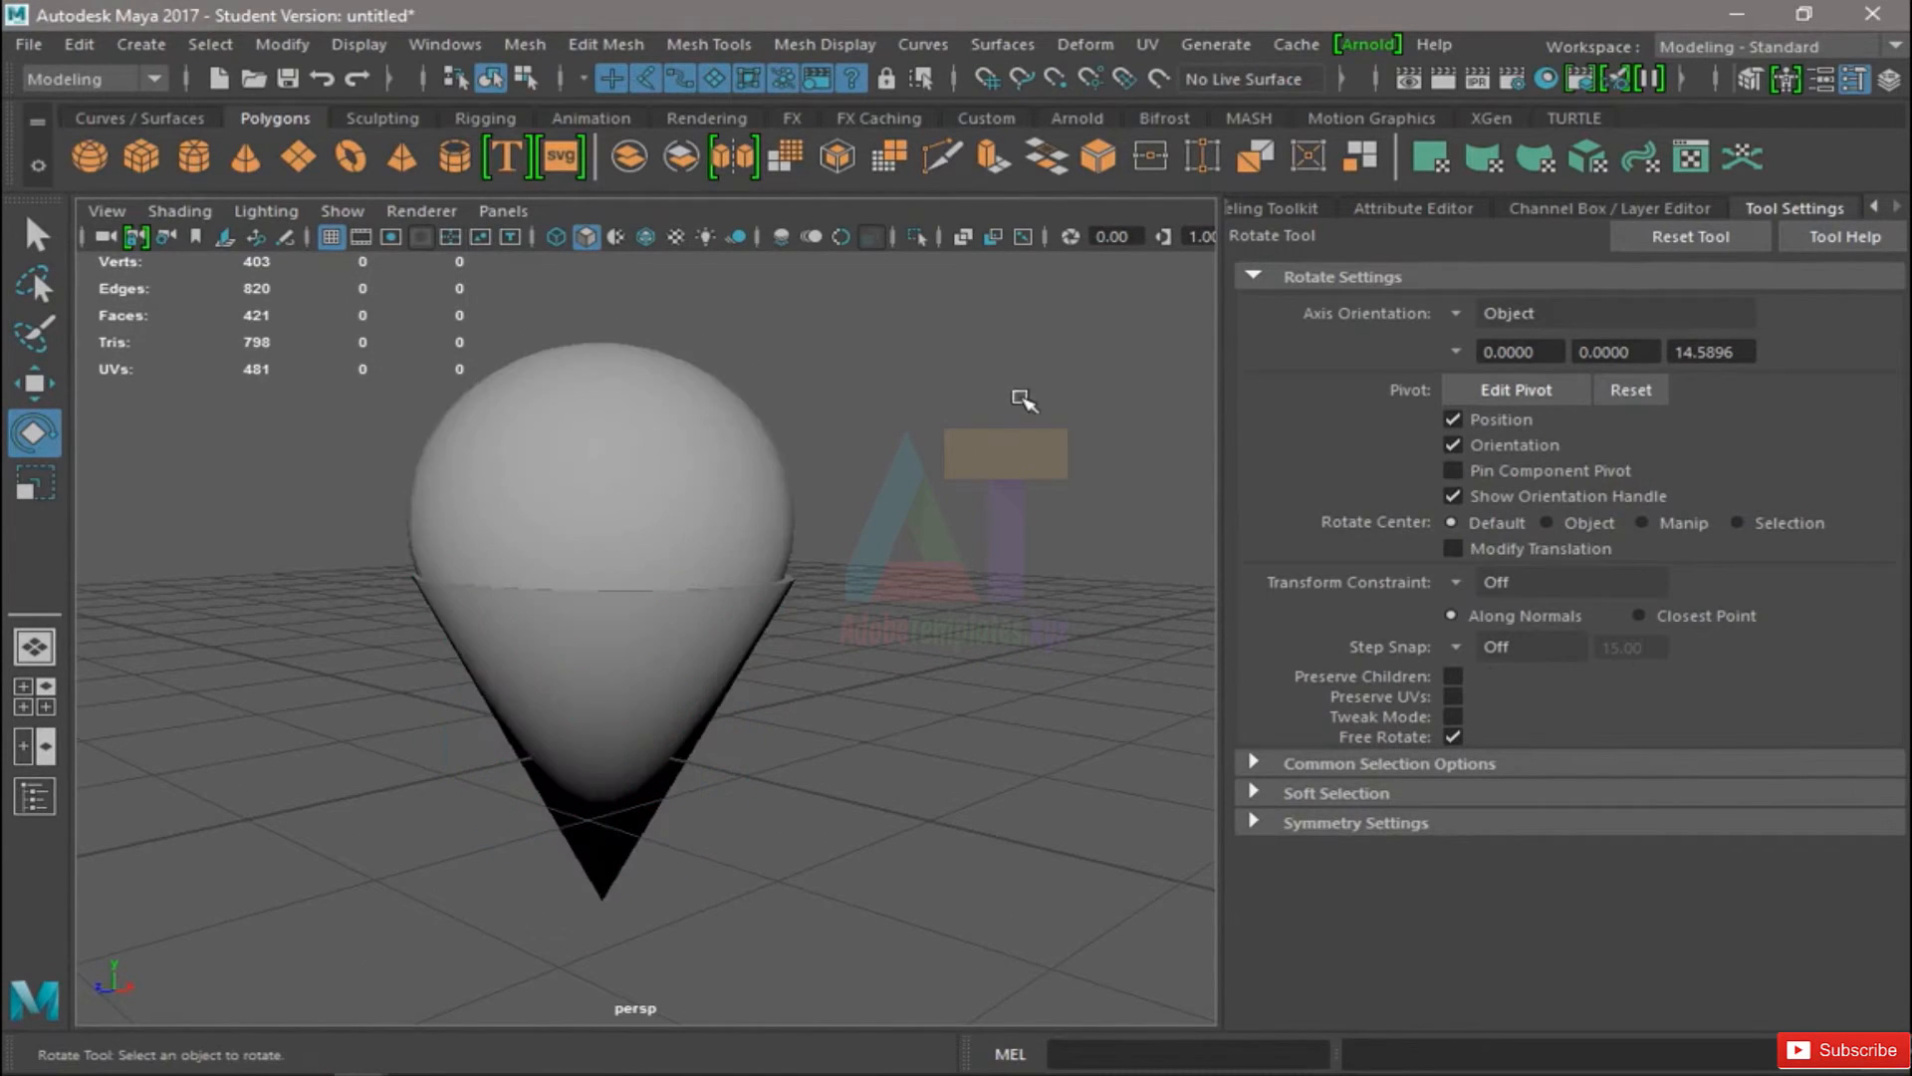
drag(1020, 390, 397, 653)
click(875, 401)
drag(963, 340, 291, 685)
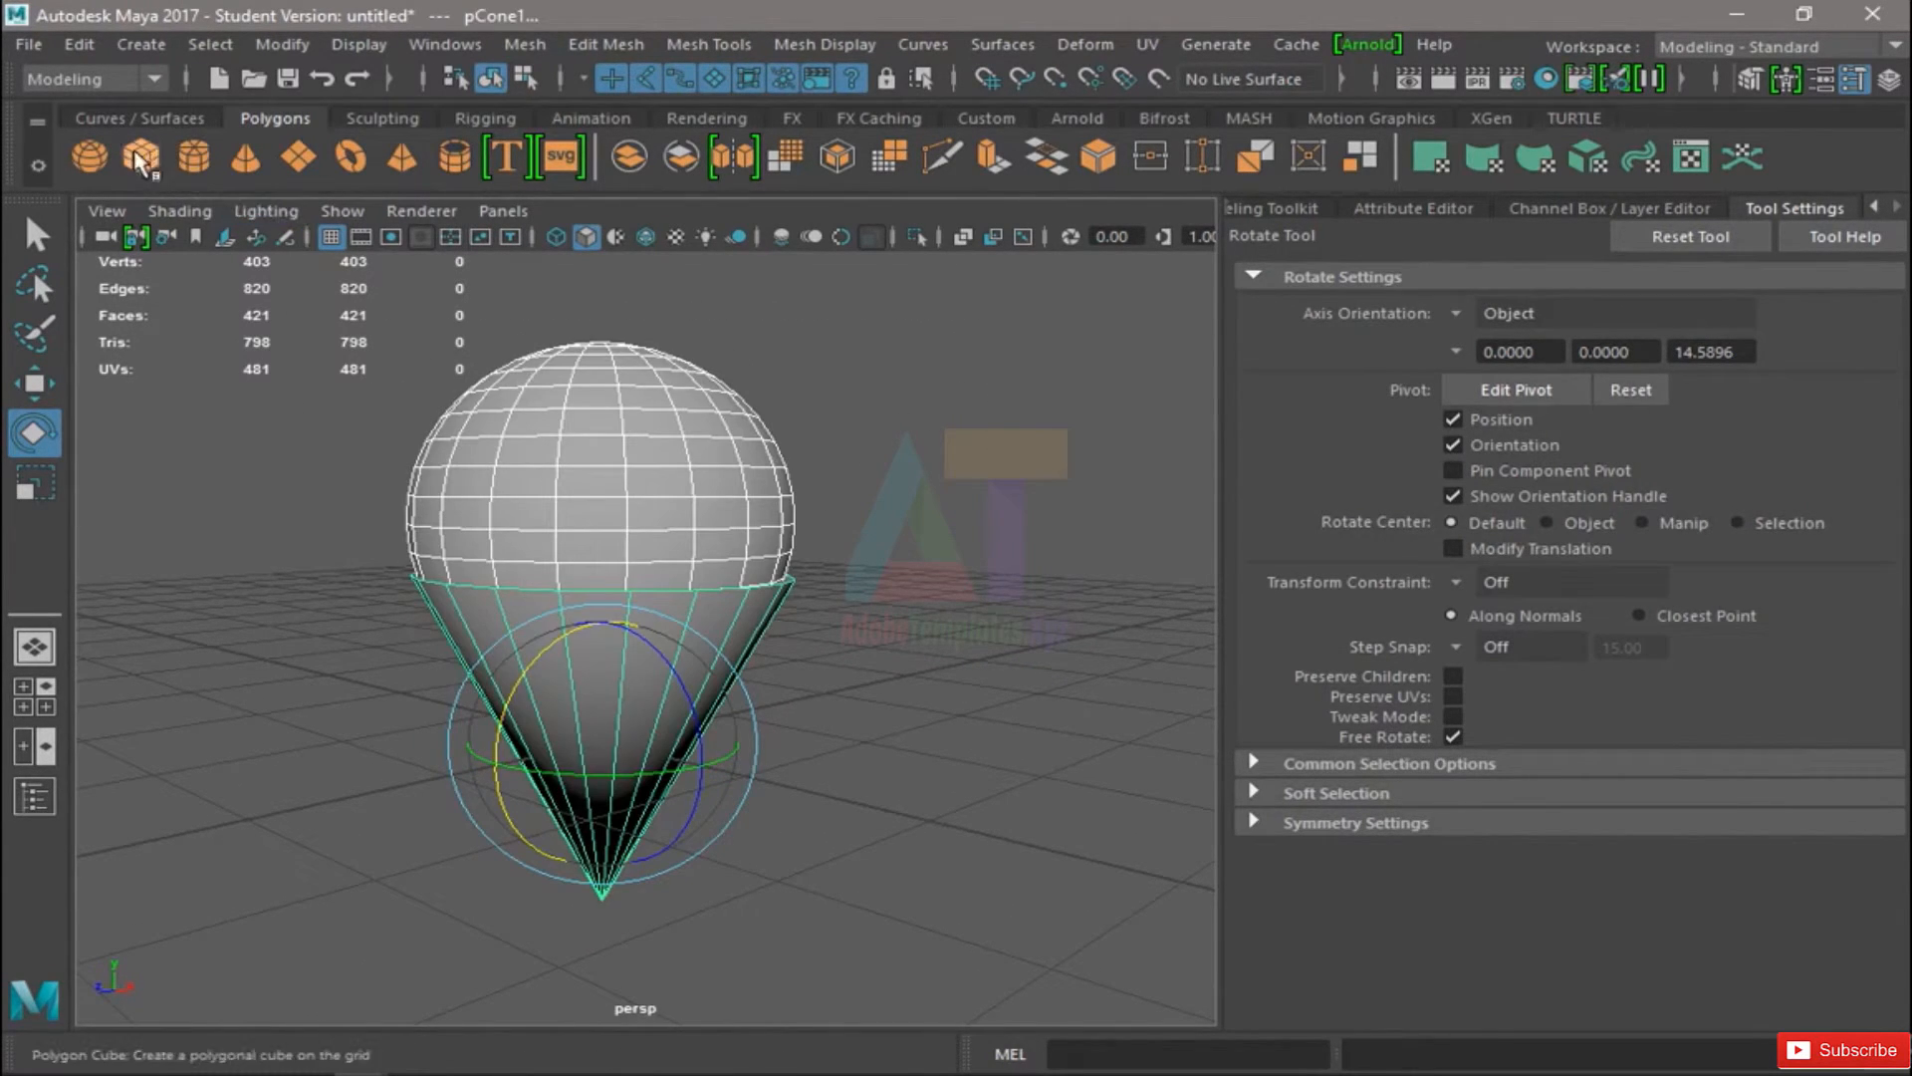
click(886, 480)
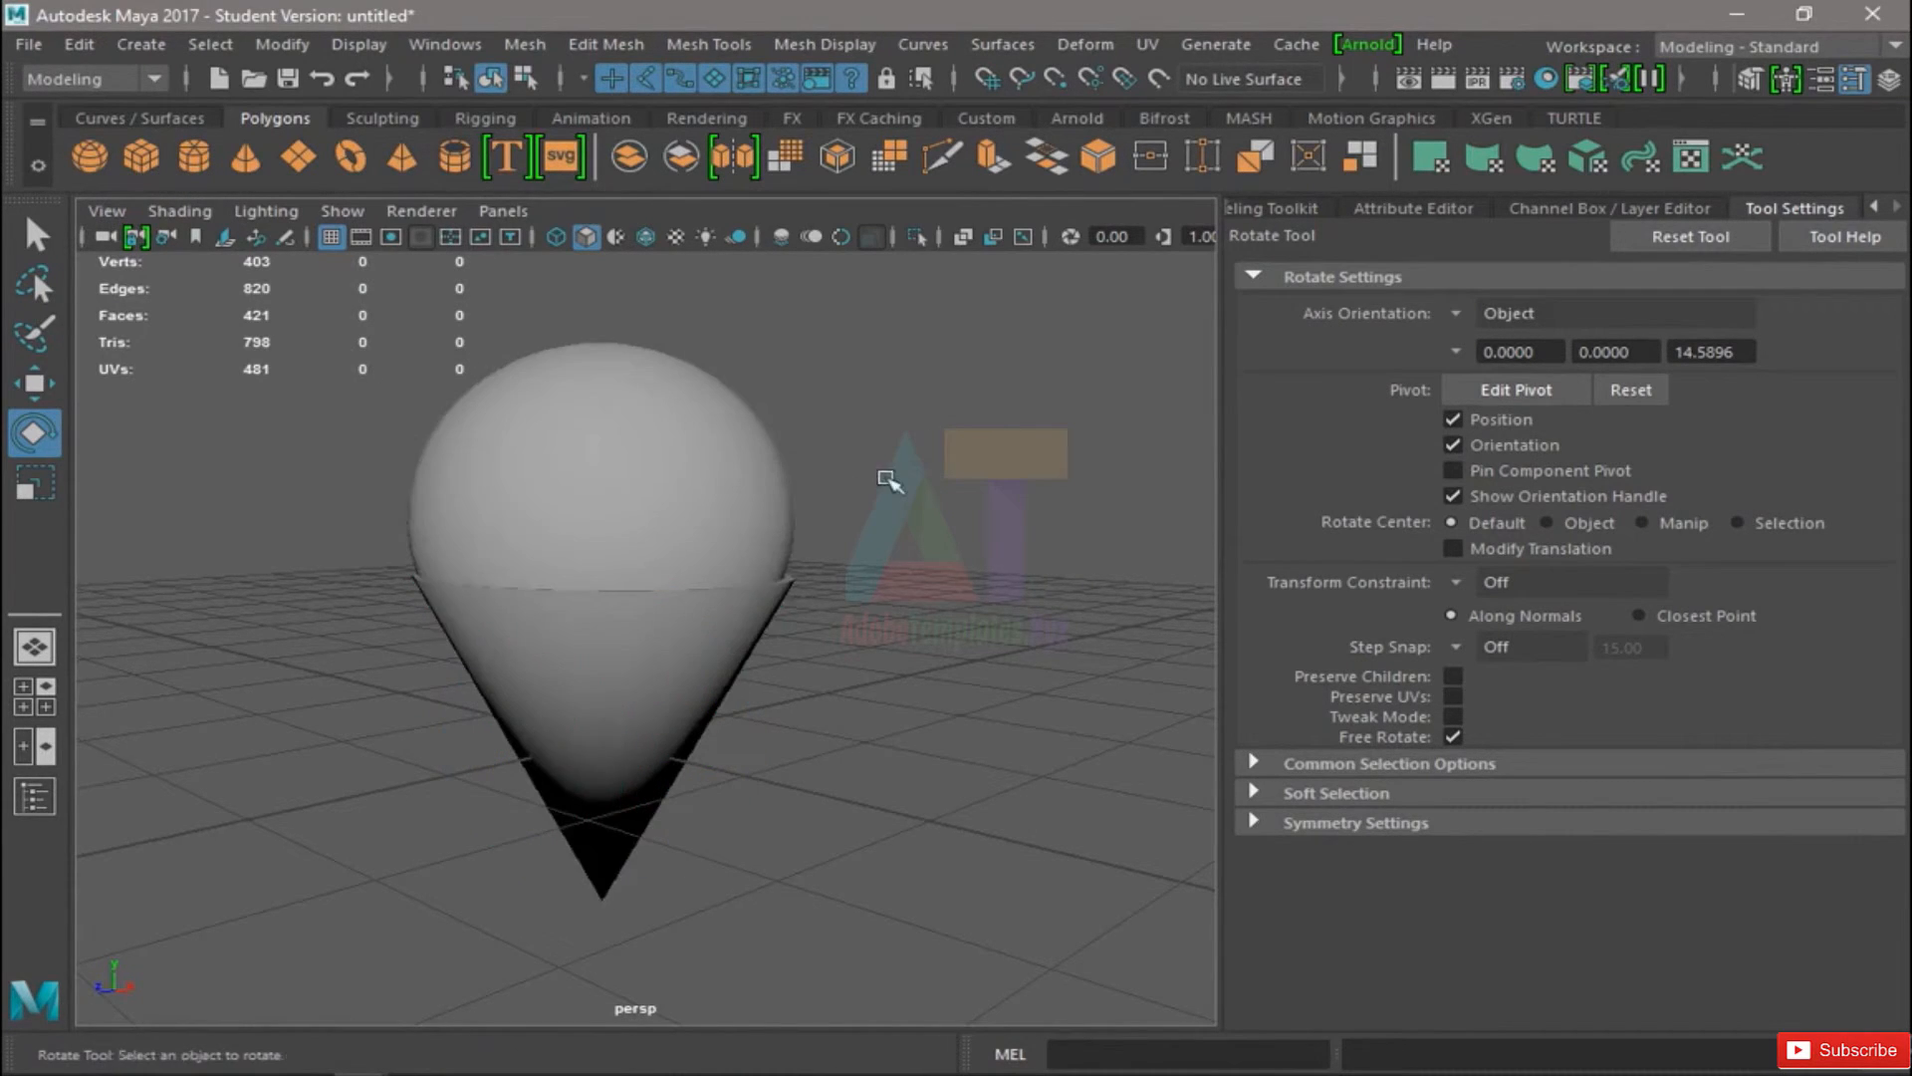
Select both the sphere and the cone with one marquee while viewing them from slightly above
alt+drag(886, 478, 921, 448)
alt+drag(669, 515, 910, 460)
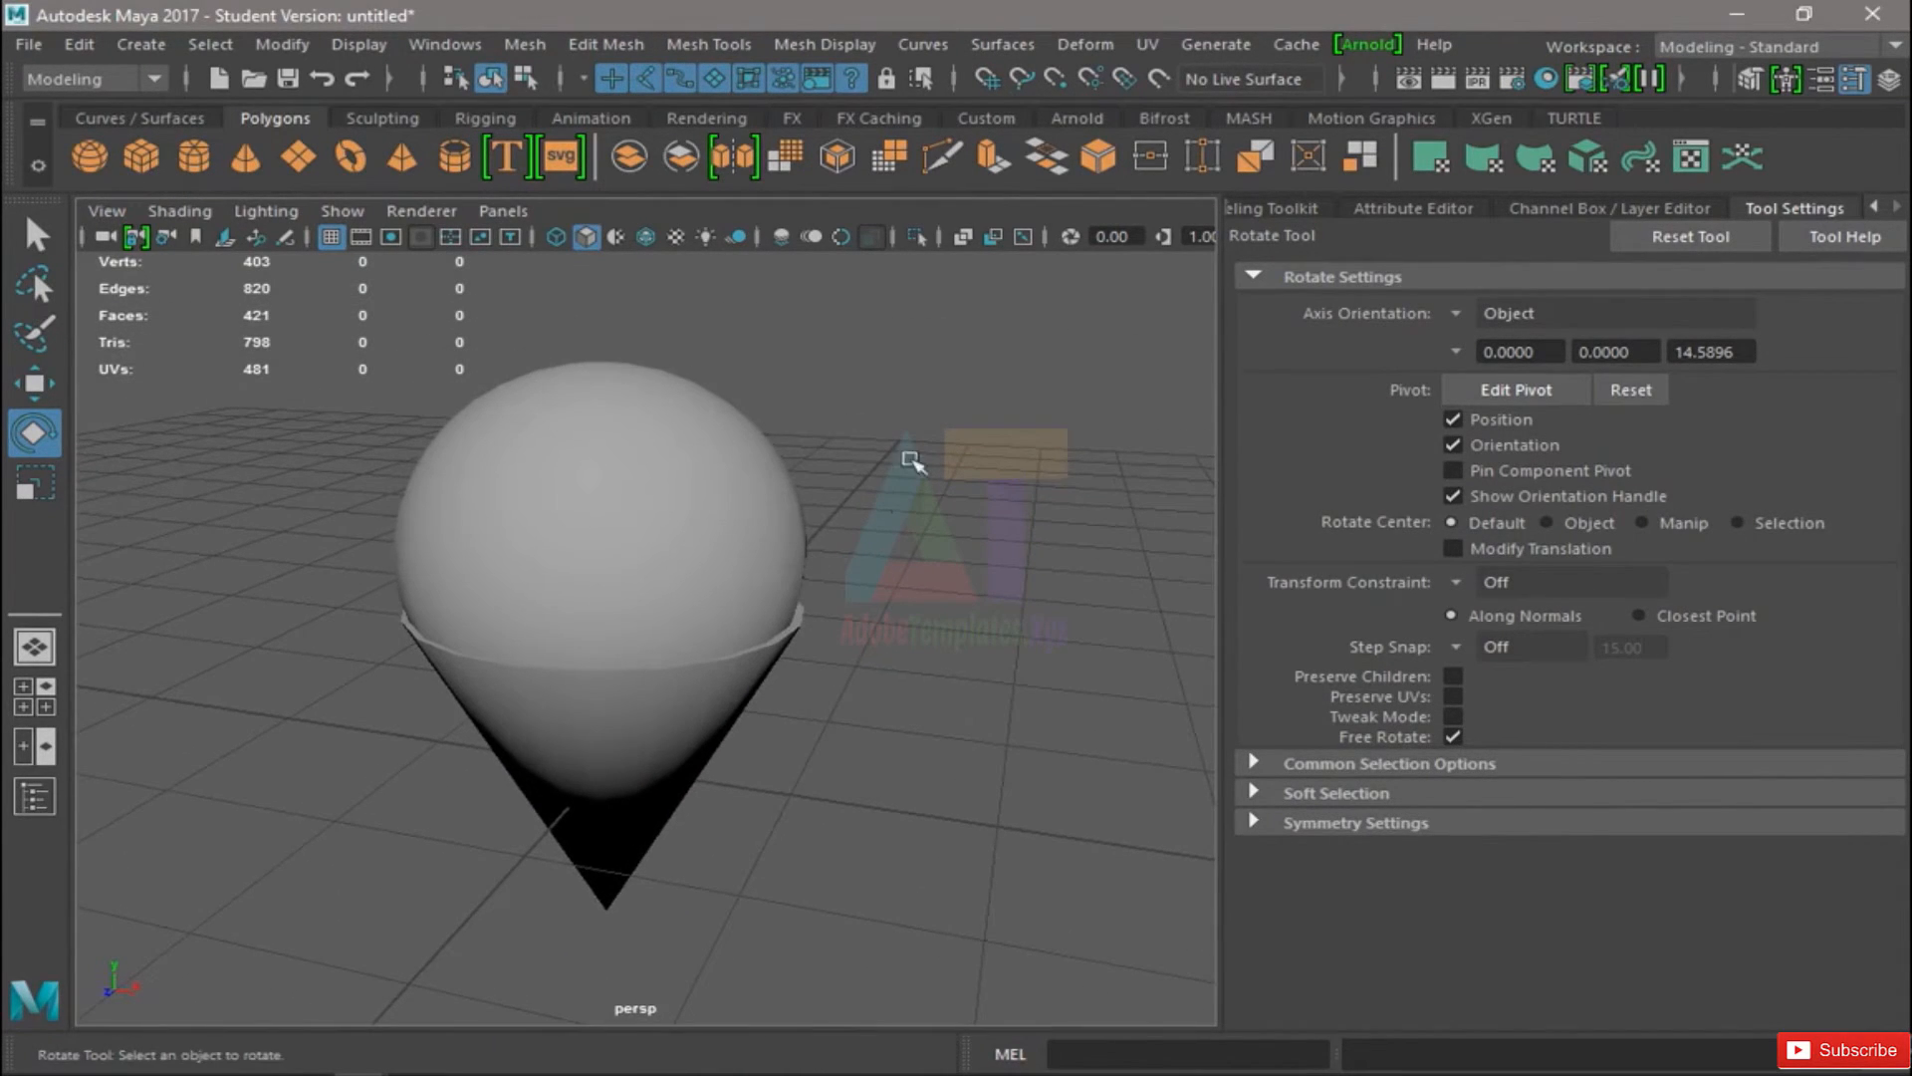
drag(906, 335, 371, 759)
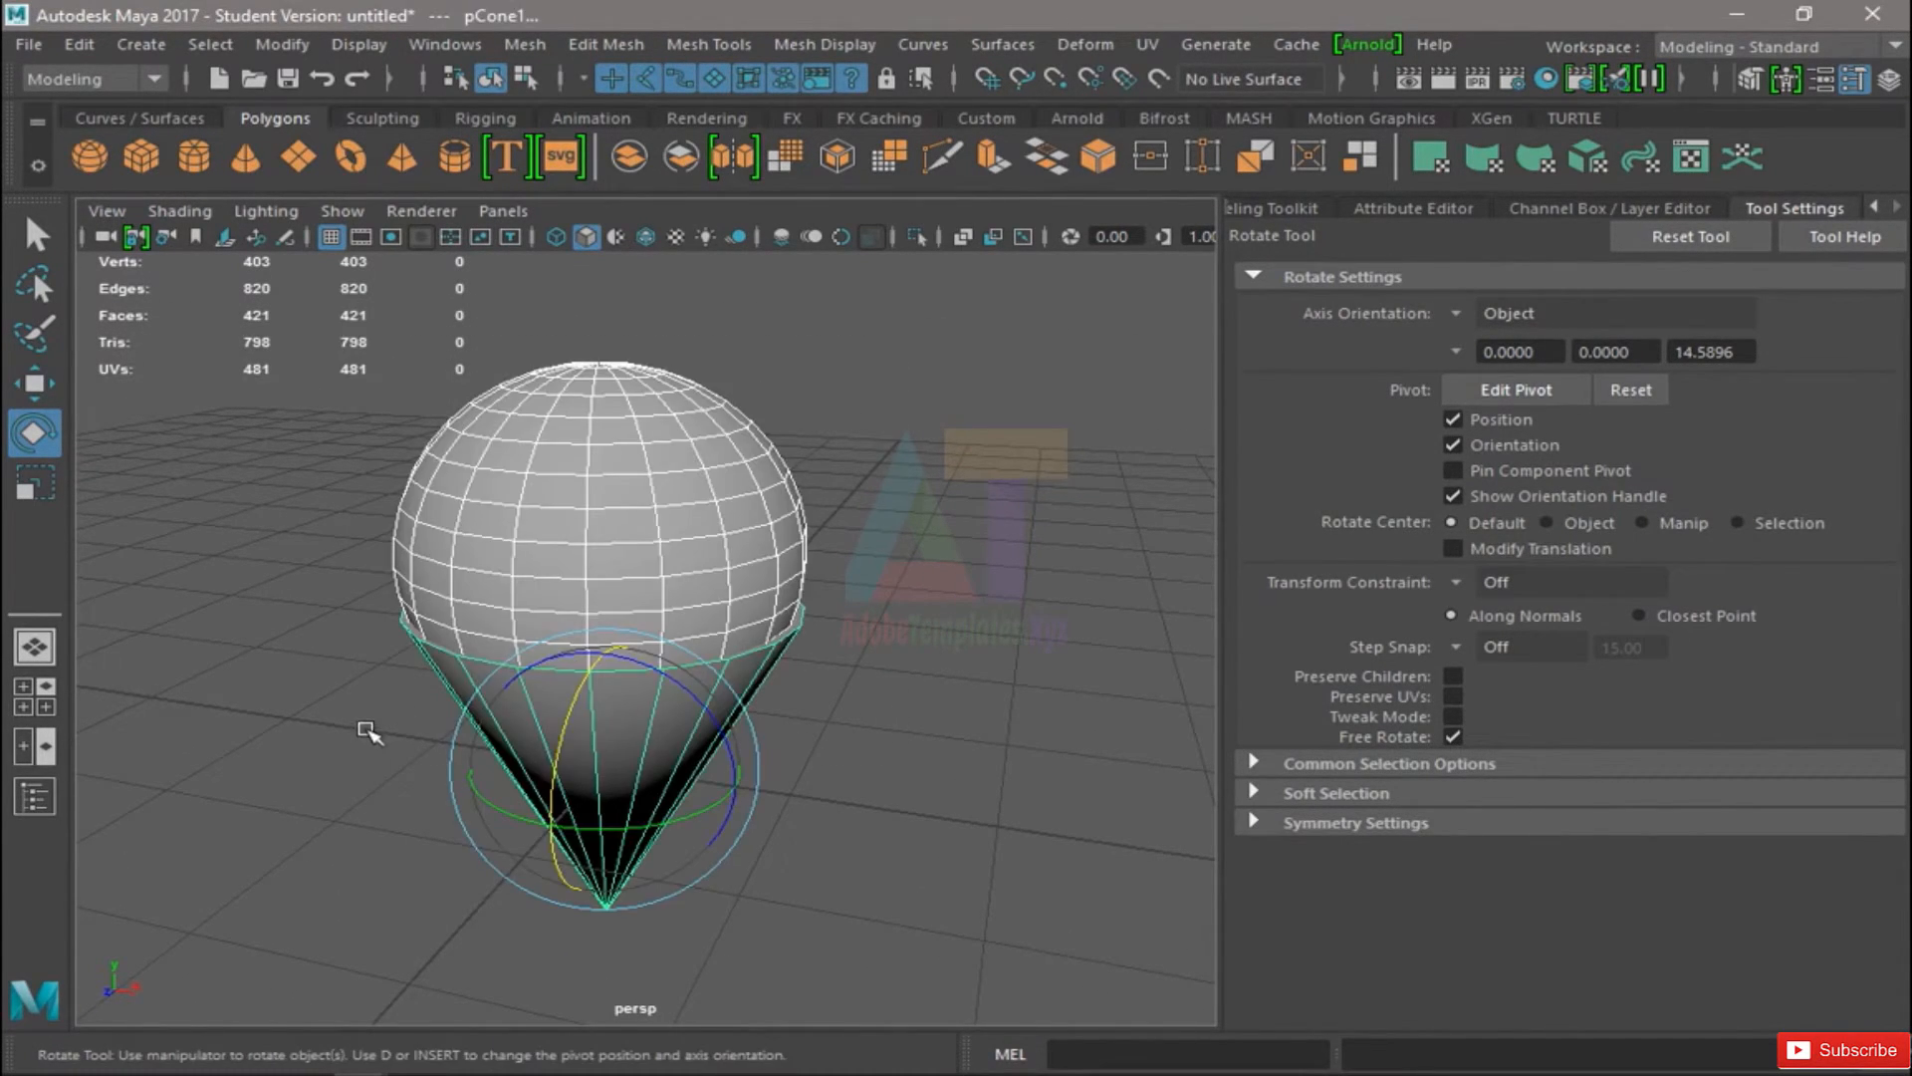